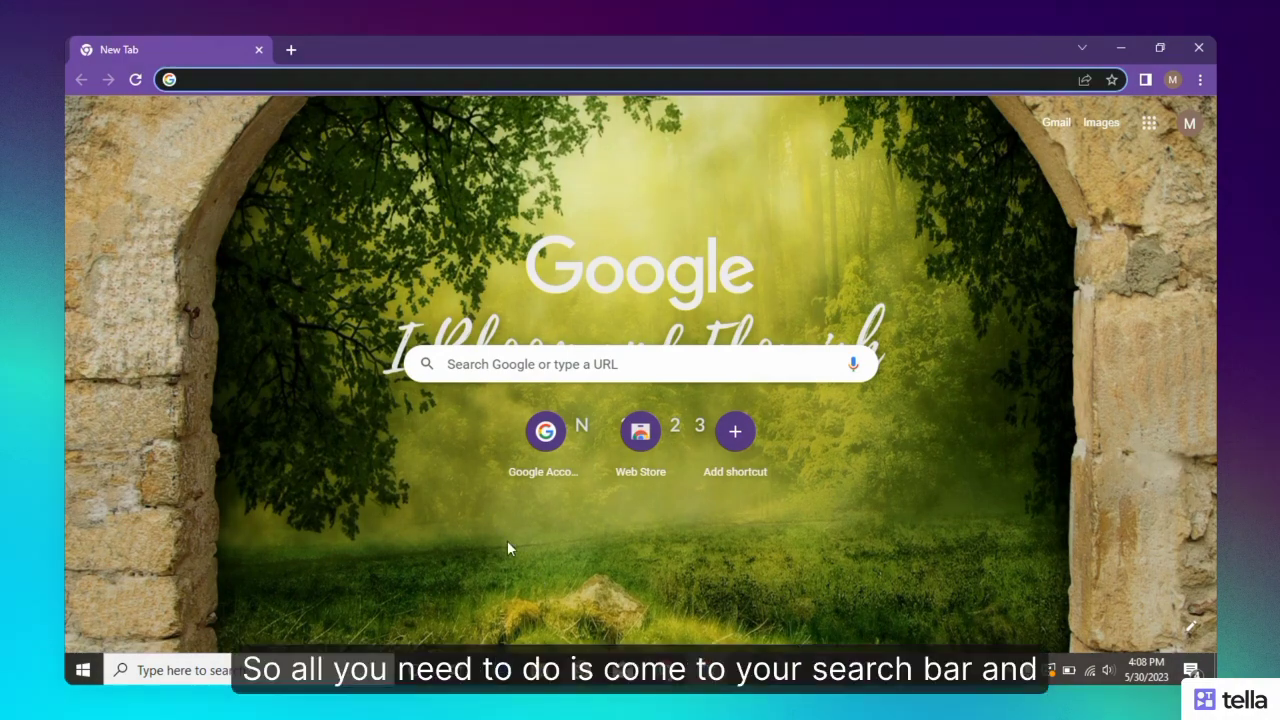
# - Search Google for "google site" and open the Google Sites start page
pyautogui.click(464, 363)
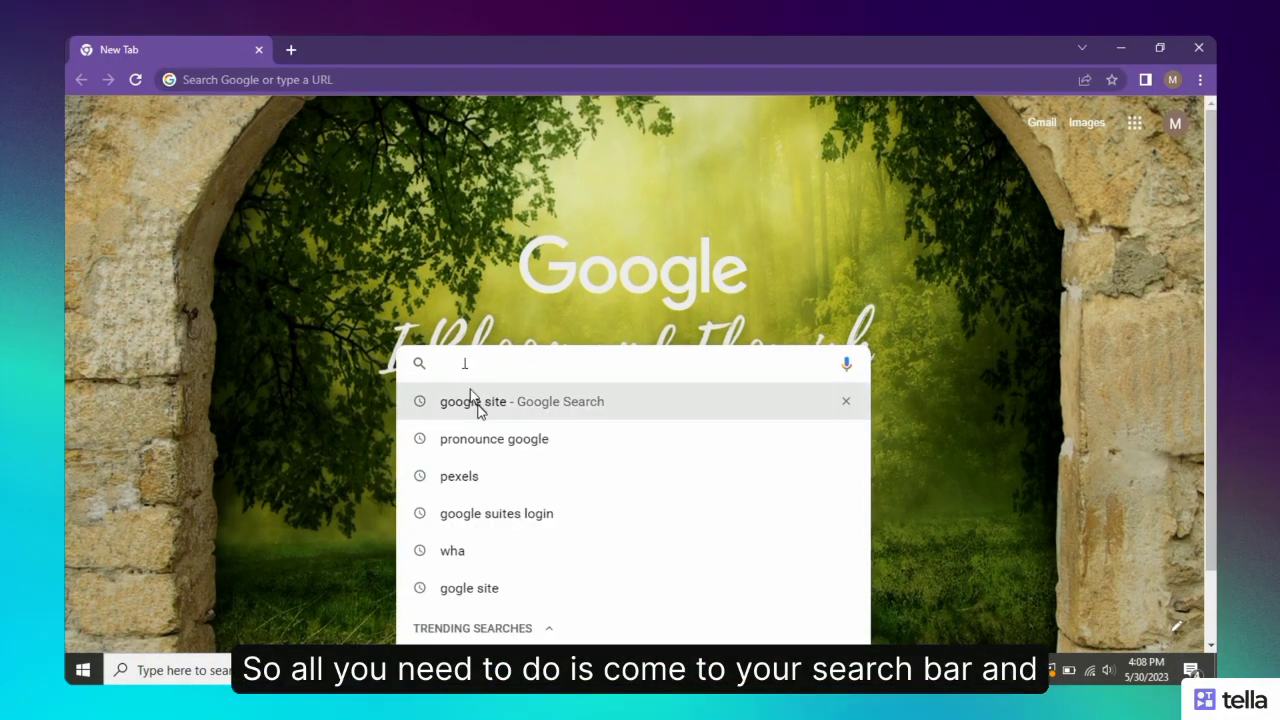
pyautogui.click(478, 405)
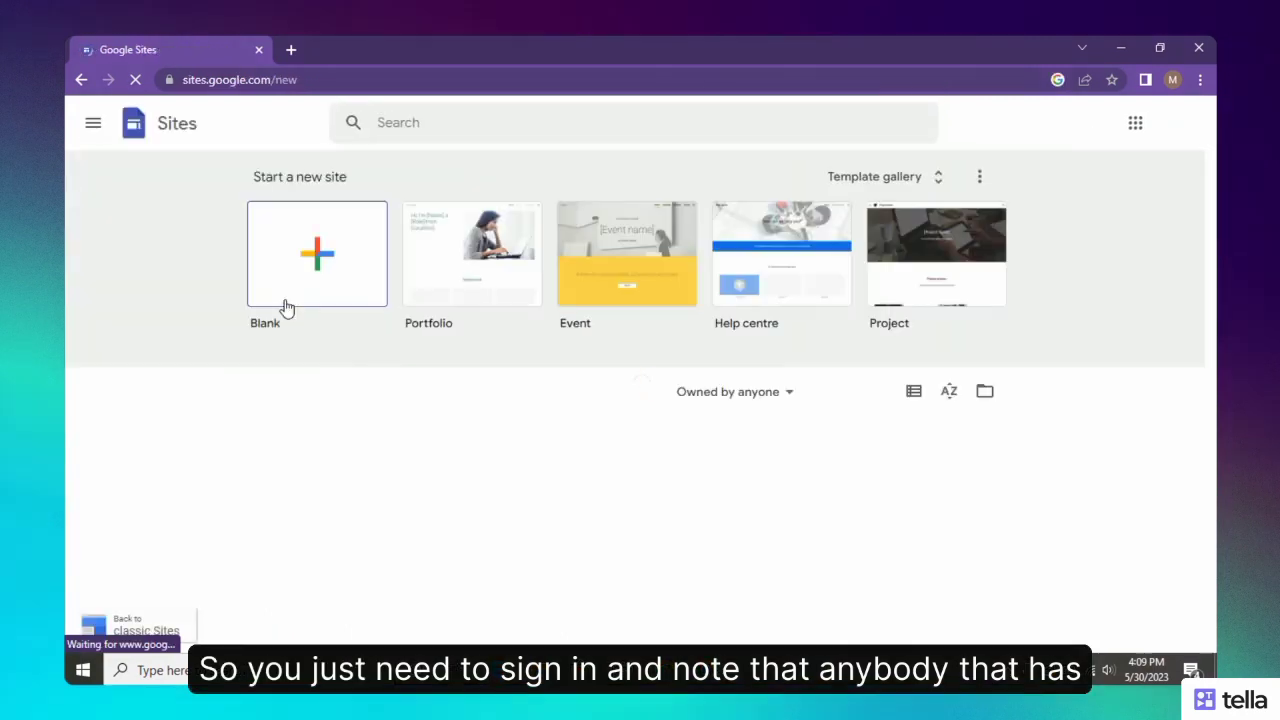
# - Examine the site templates on the start page and in the template gallery, from the personal to the education categories
pyautogui.scroll(-1, 285, 307)
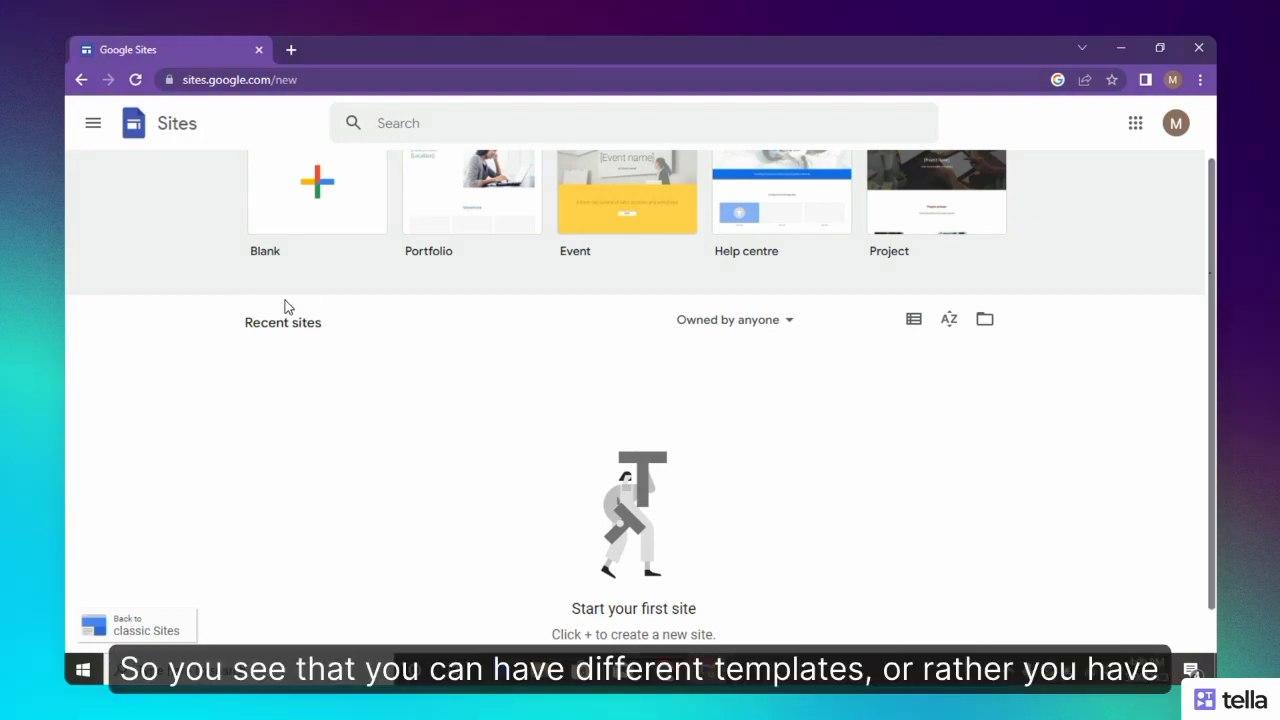
pyautogui.scroll(1, 285, 305)
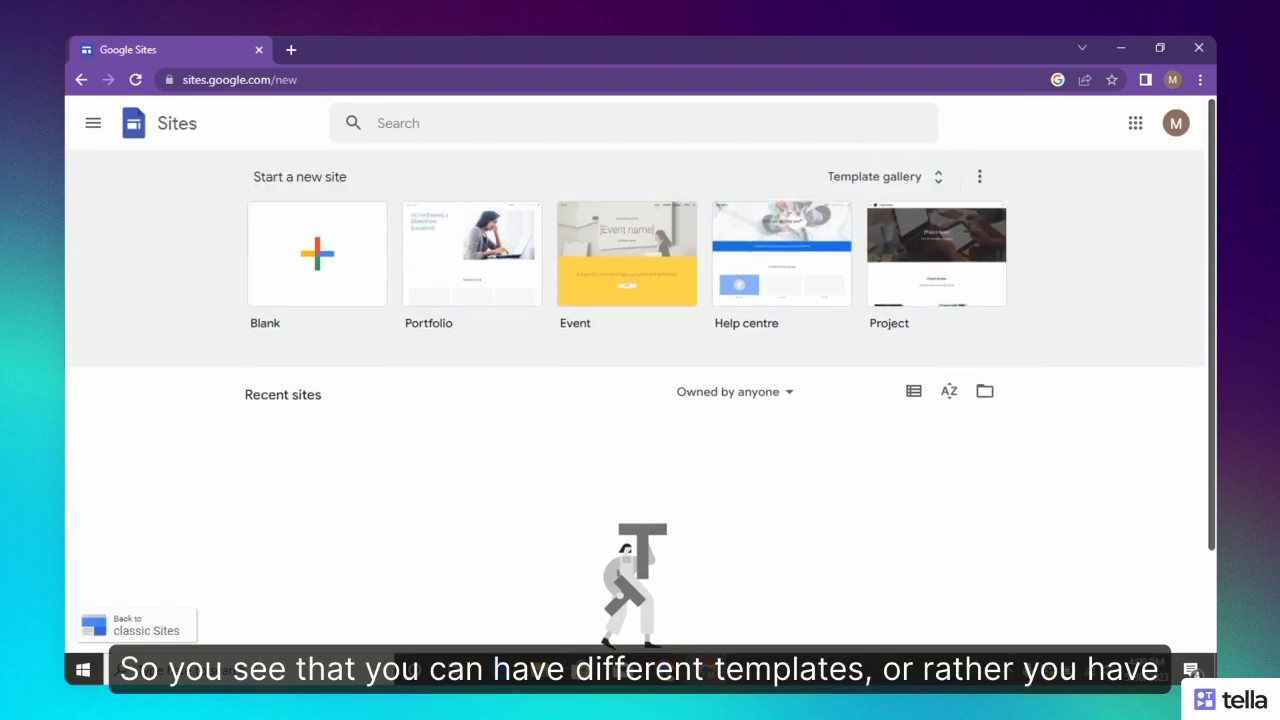
pyautogui.click(878, 176)
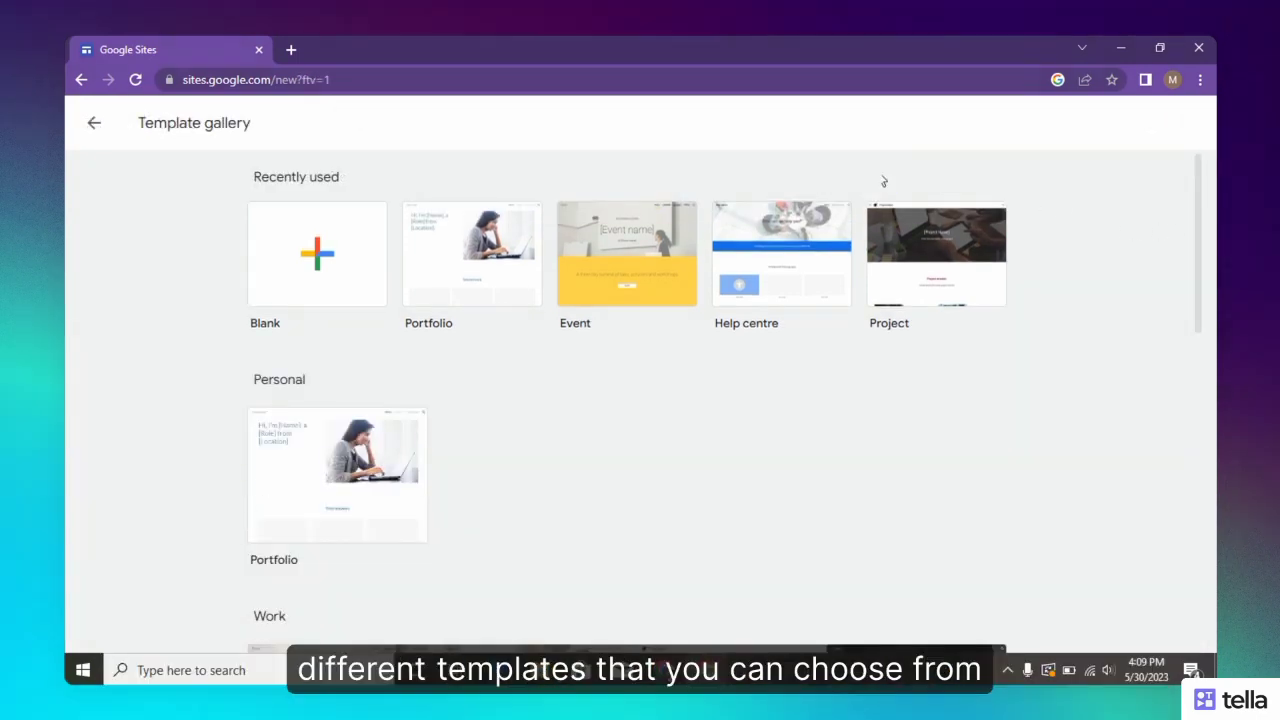
pyautogui.moveTo(1205, 229); pyautogui.dragTo(1211, 360)
pyautogui.scroll(-4, 1210, 232)
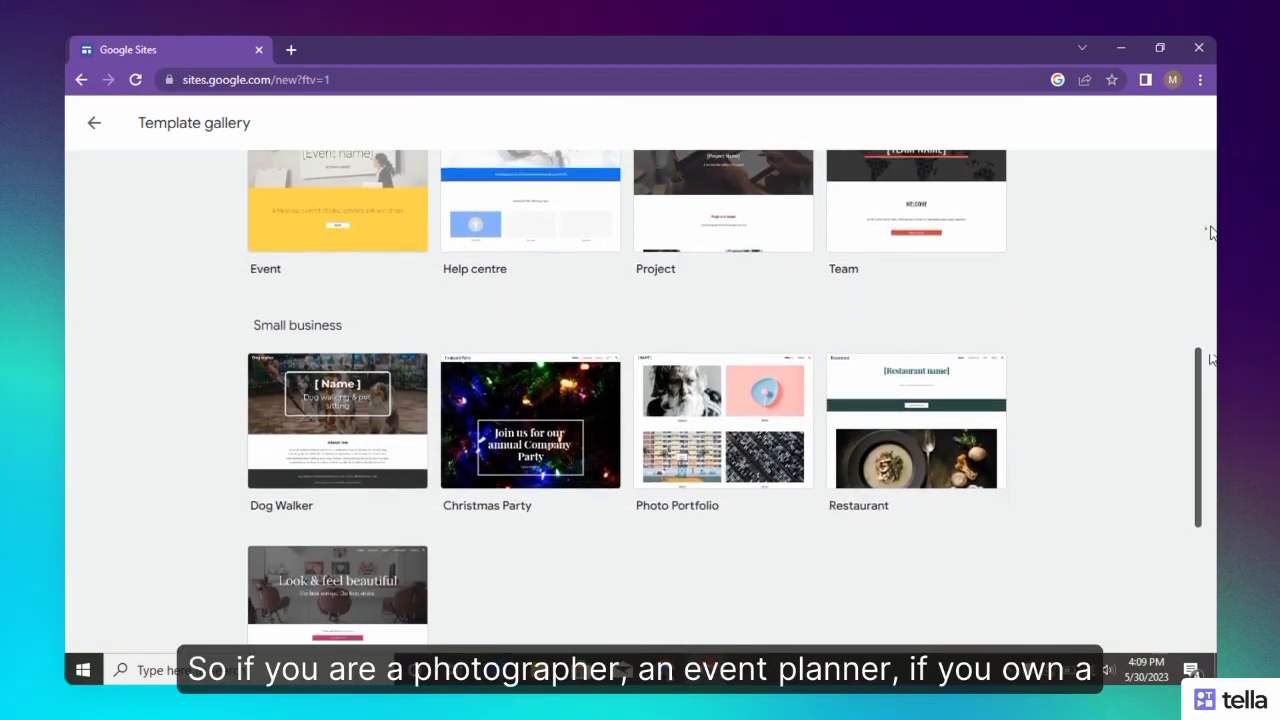
pyautogui.scroll(-3, 1210, 359)
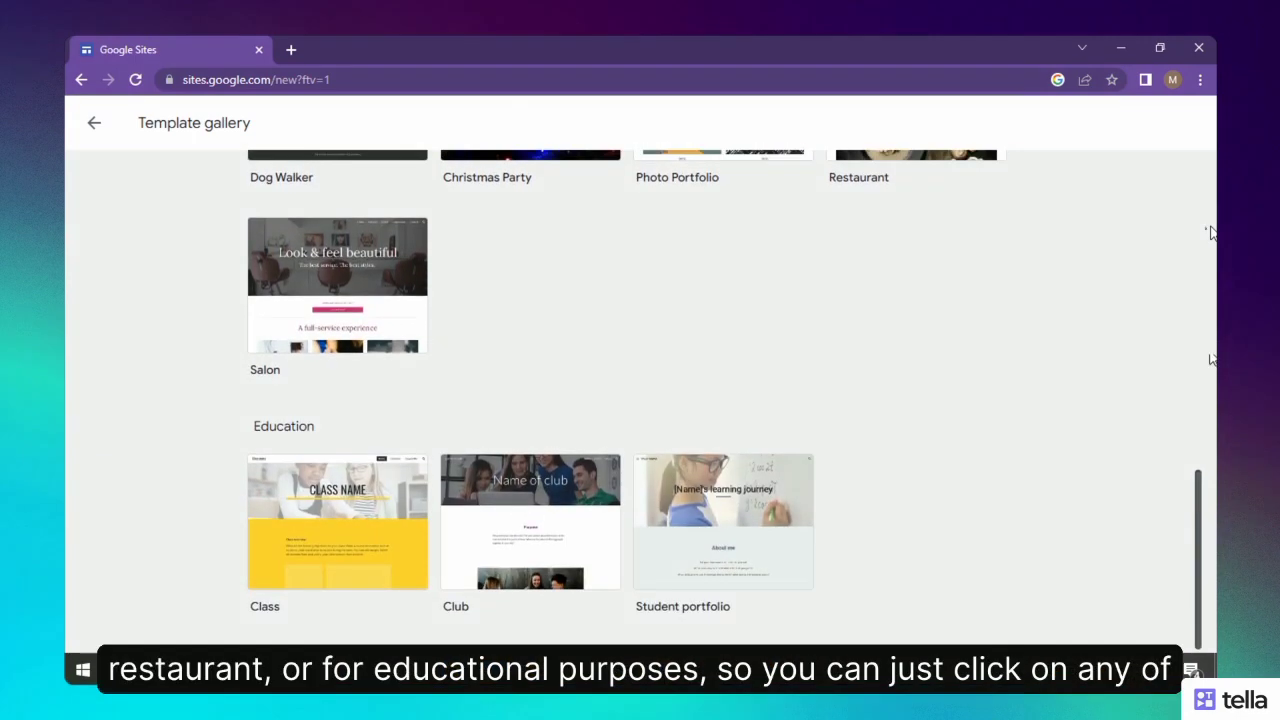
pyautogui.scroll(3, 1210, 232)
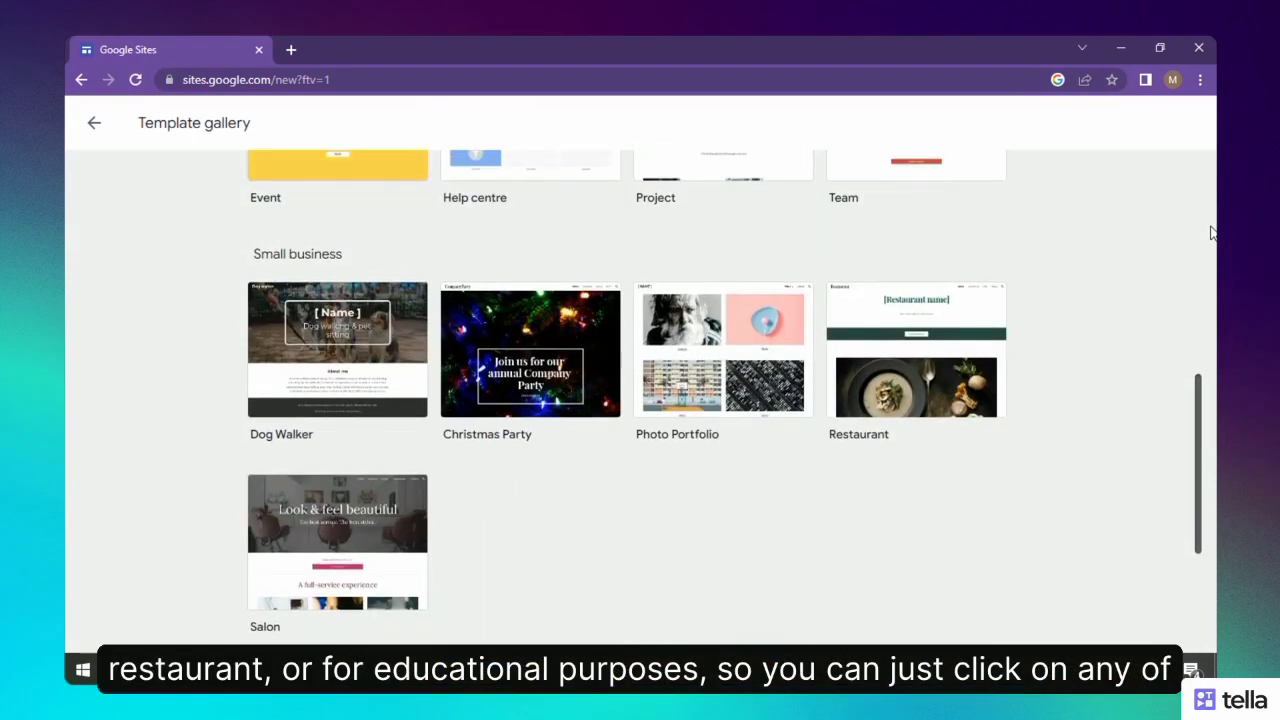
pyautogui.scroll(5, 1210, 232)
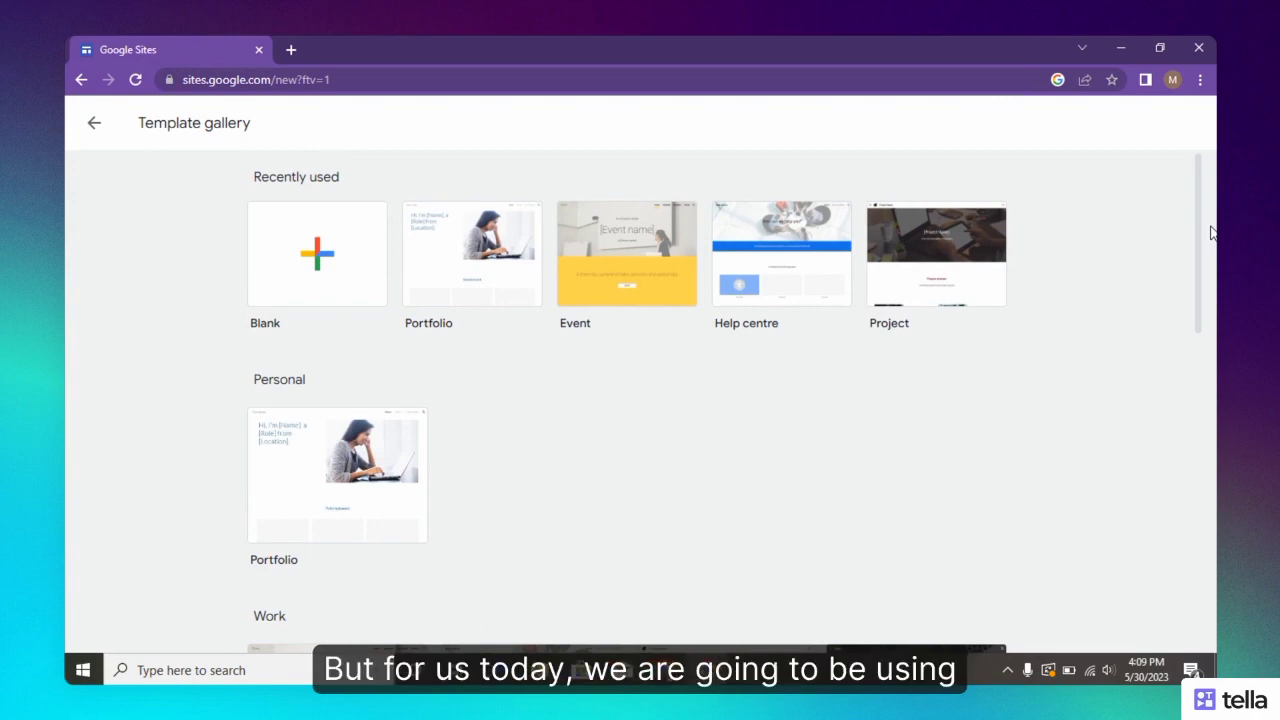
# - Create a blank site, dismiss the template suggestion, and enter "The Virtual Maryjane" as the site name
pyautogui.click(343, 264)
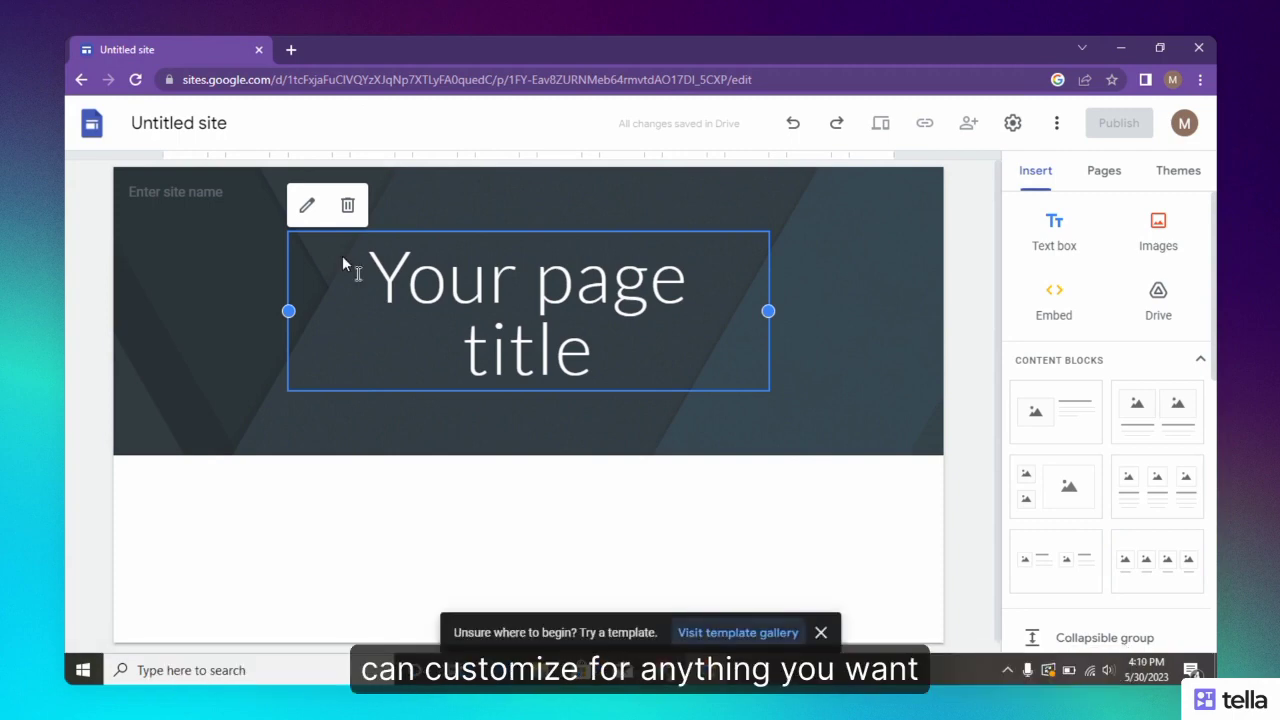
pyautogui.click(821, 633)
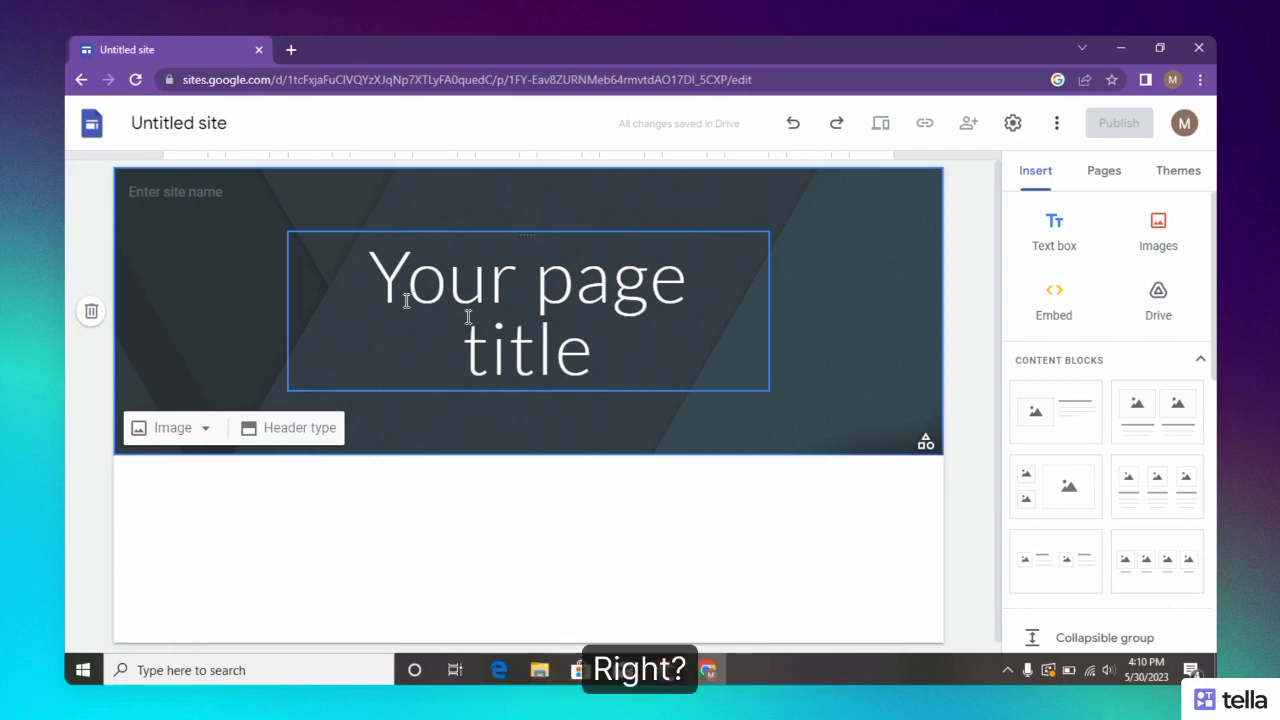
pyautogui.click(152, 191)
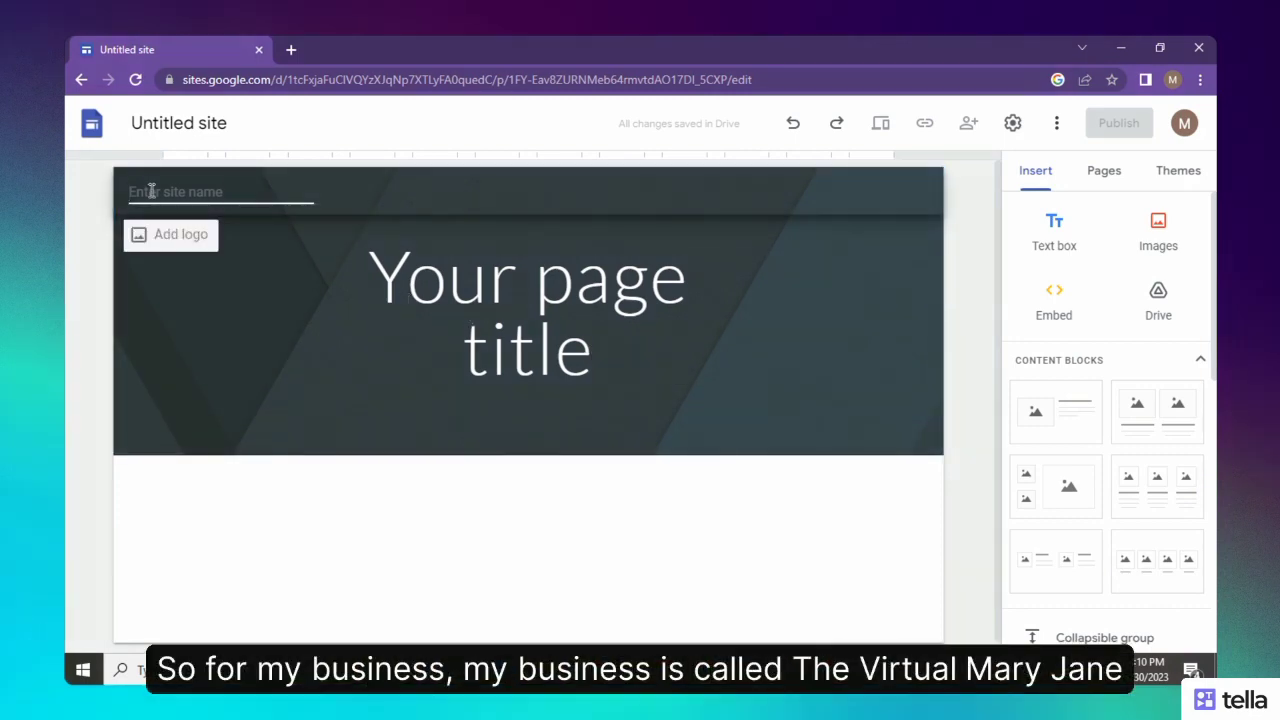
pyautogui.write('The Vir')
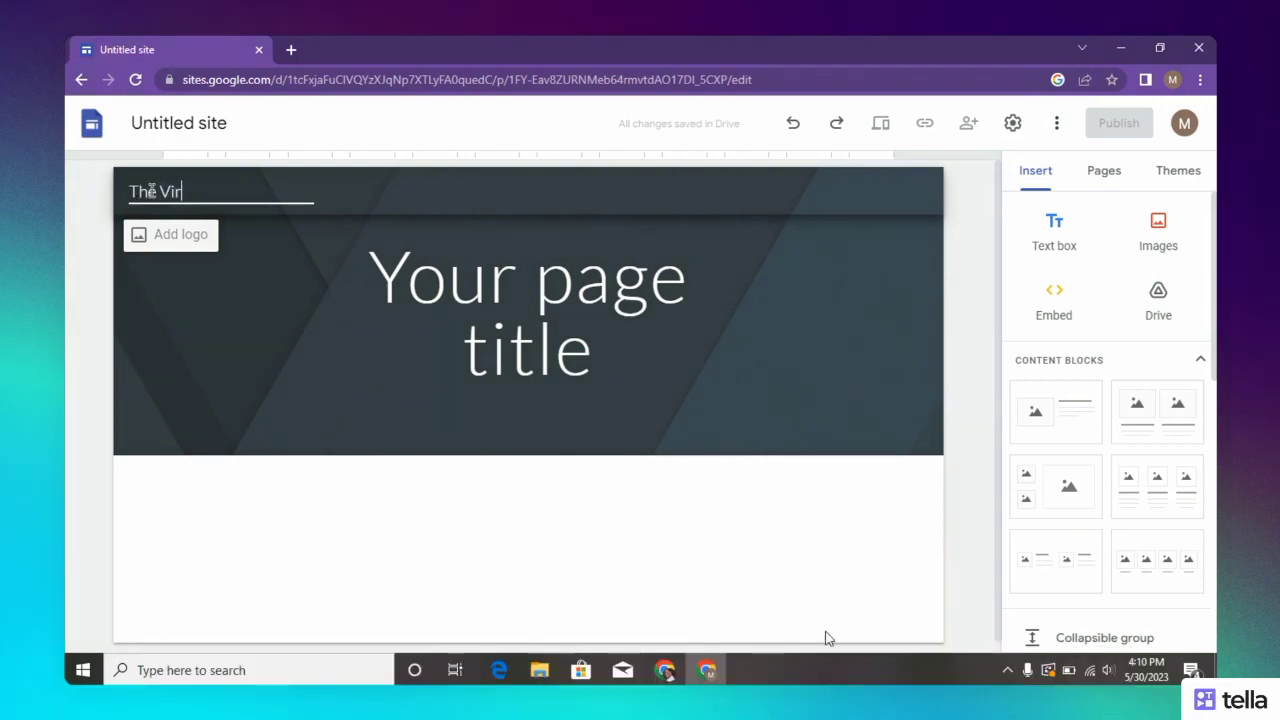
pyautogui.write('tual Mary')
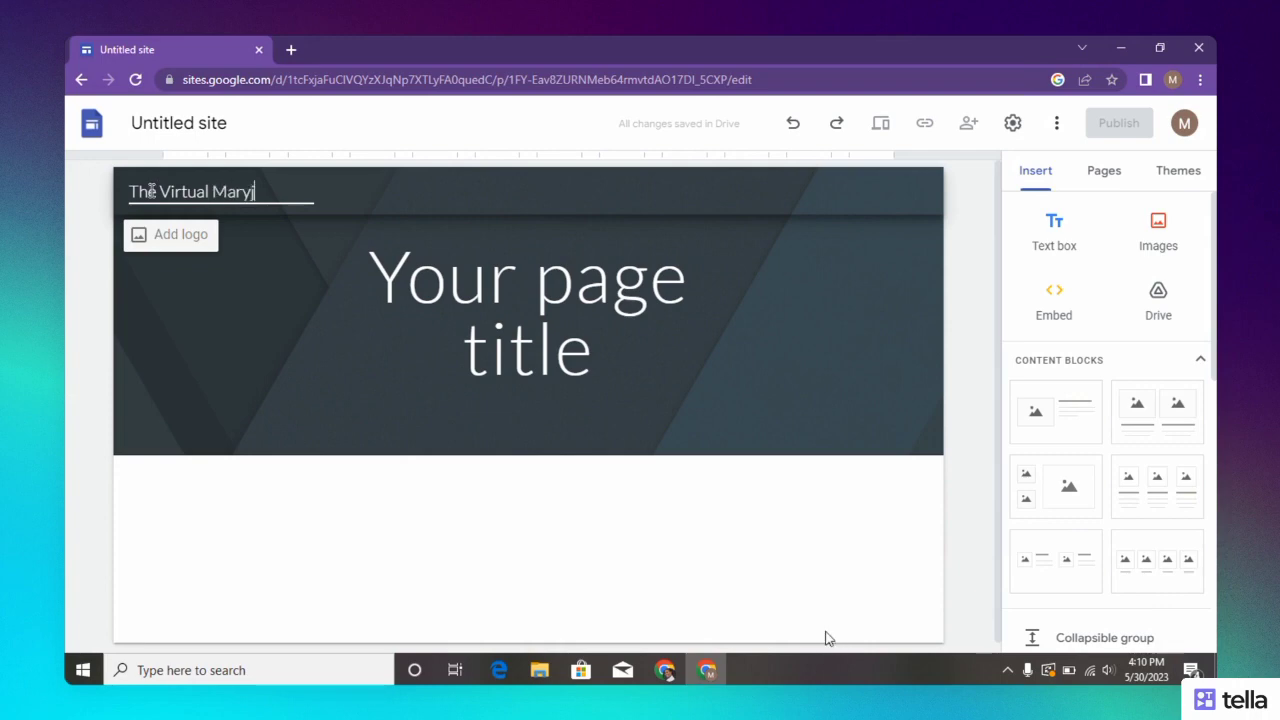
pyautogui.write('jane')
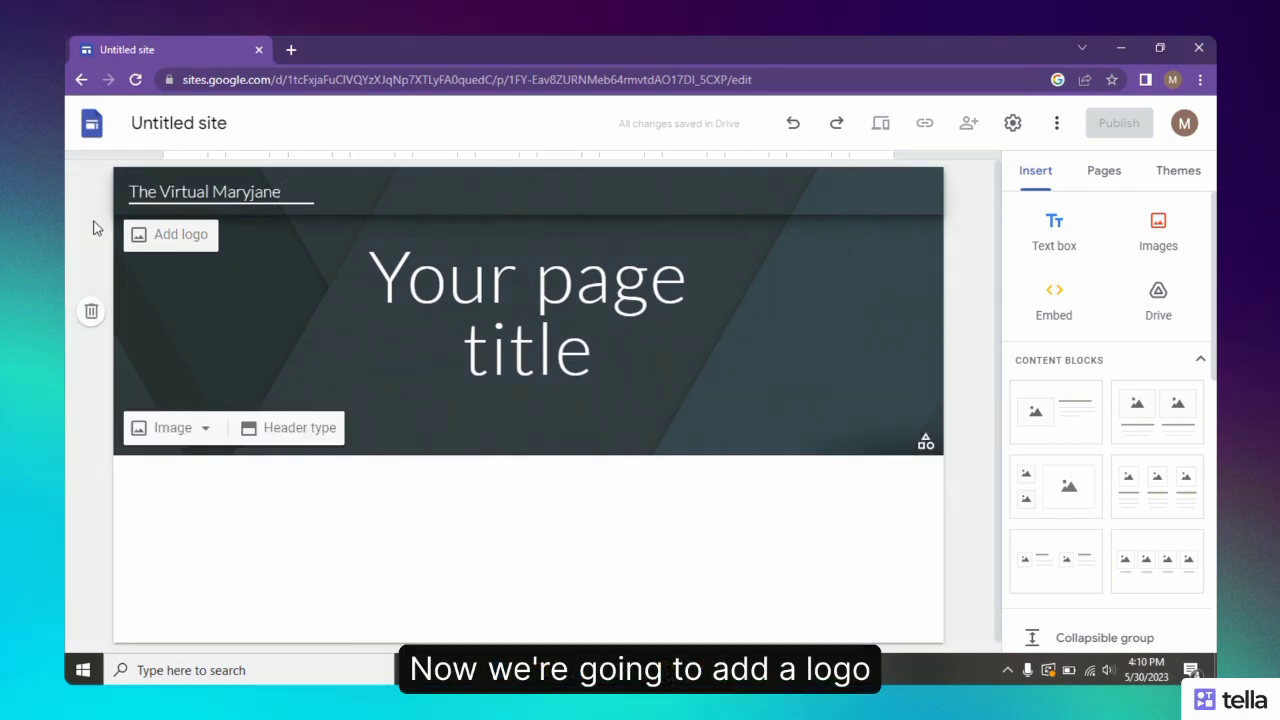
# - Upload the PNG file "The Virtual Maryjane" from Downloads as the site logo and close the settings
pyautogui.click(145, 240)
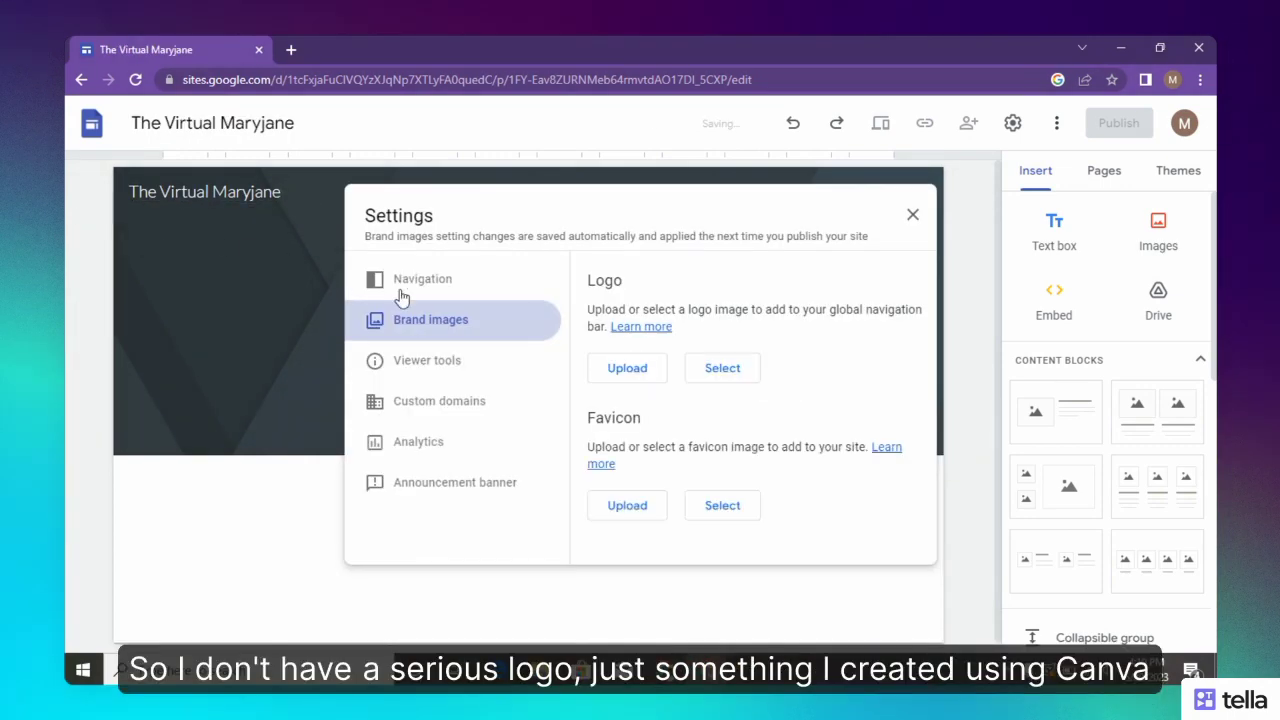
pyautogui.click(625, 366)
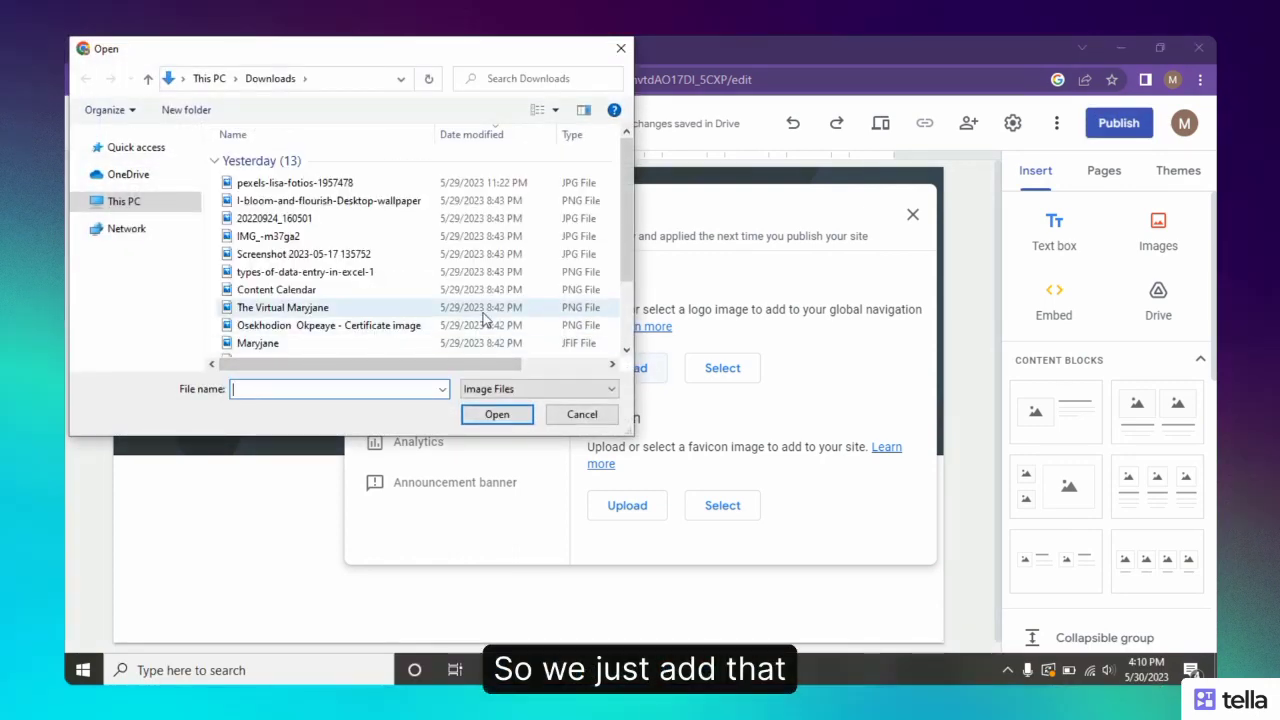
pyautogui.click(300, 308)
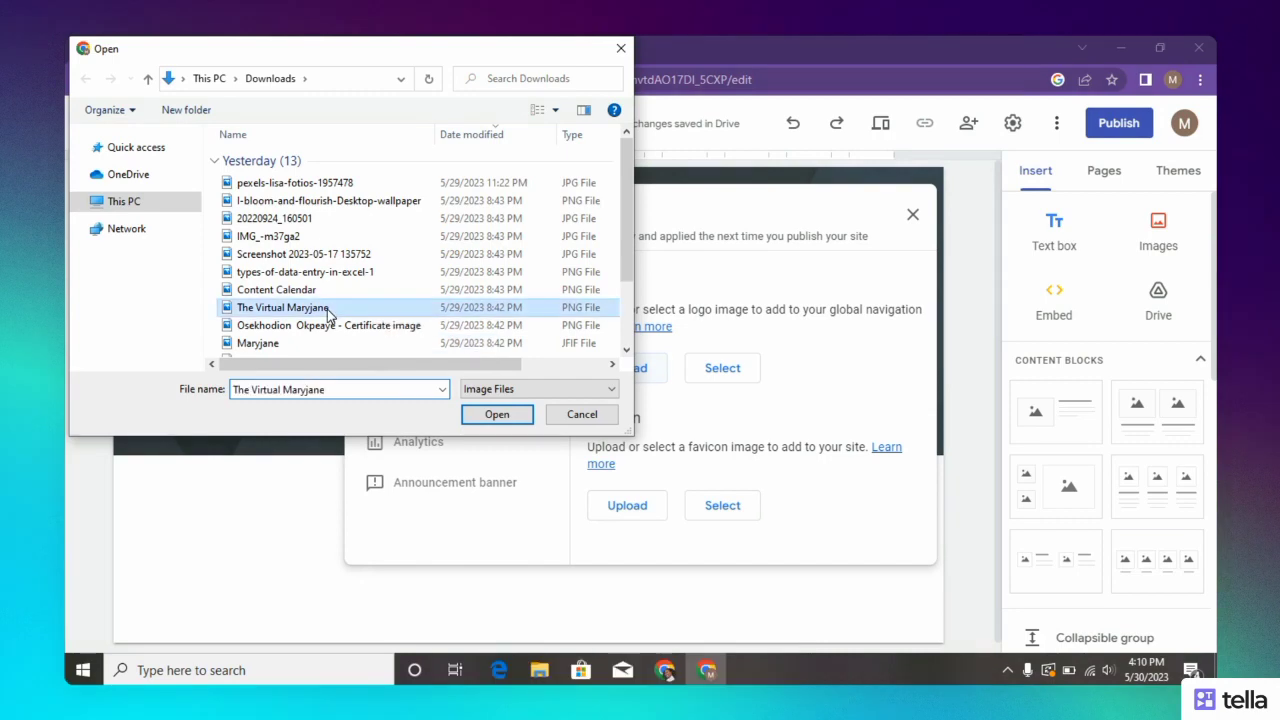
pyautogui.click(497, 414)
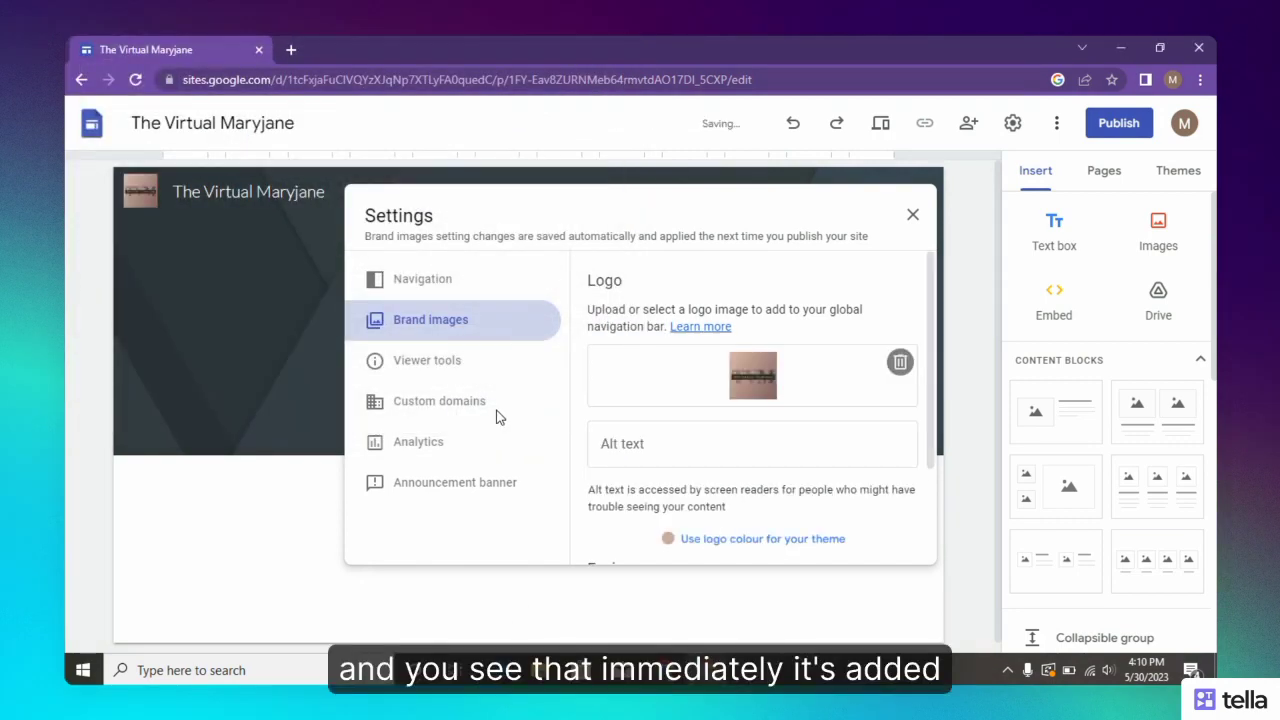
pyautogui.click(912, 220)
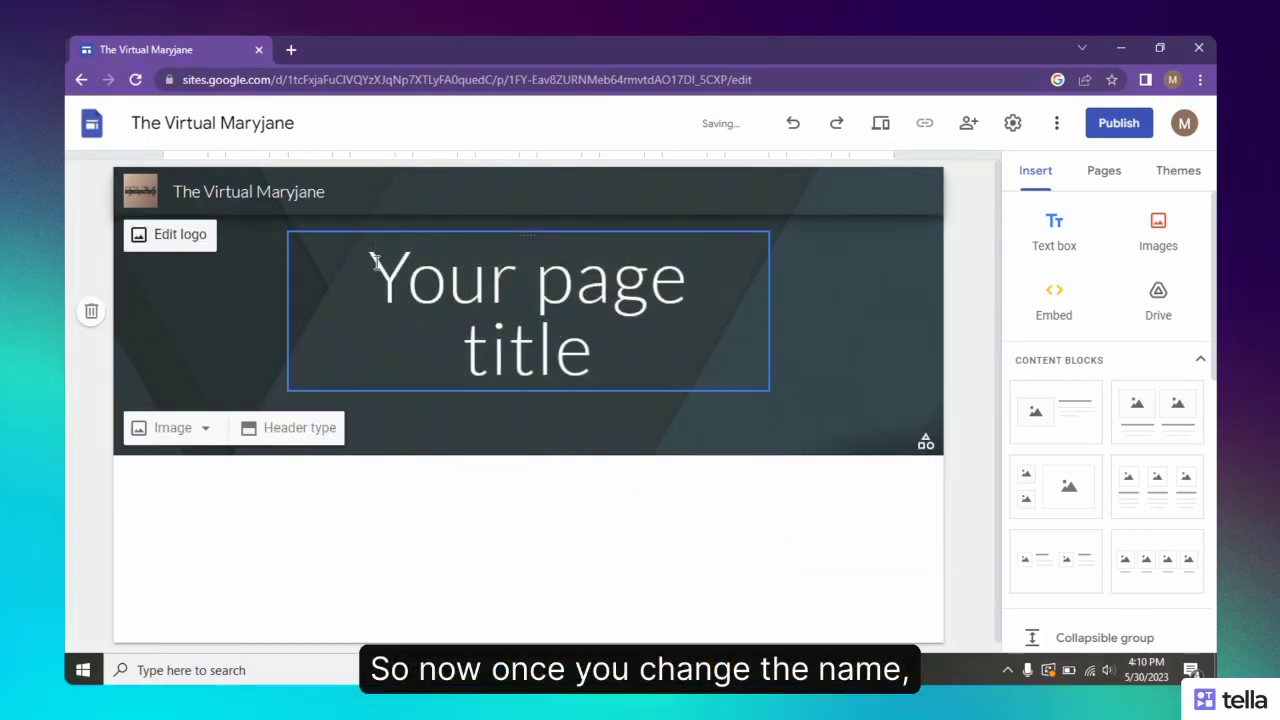
# - Replace the placeholder page title in the header with "The Virtual Maryjane"
pyautogui.moveTo(374, 262); pyautogui.dragTo(640, 389)
pyautogui.click(667, 403)
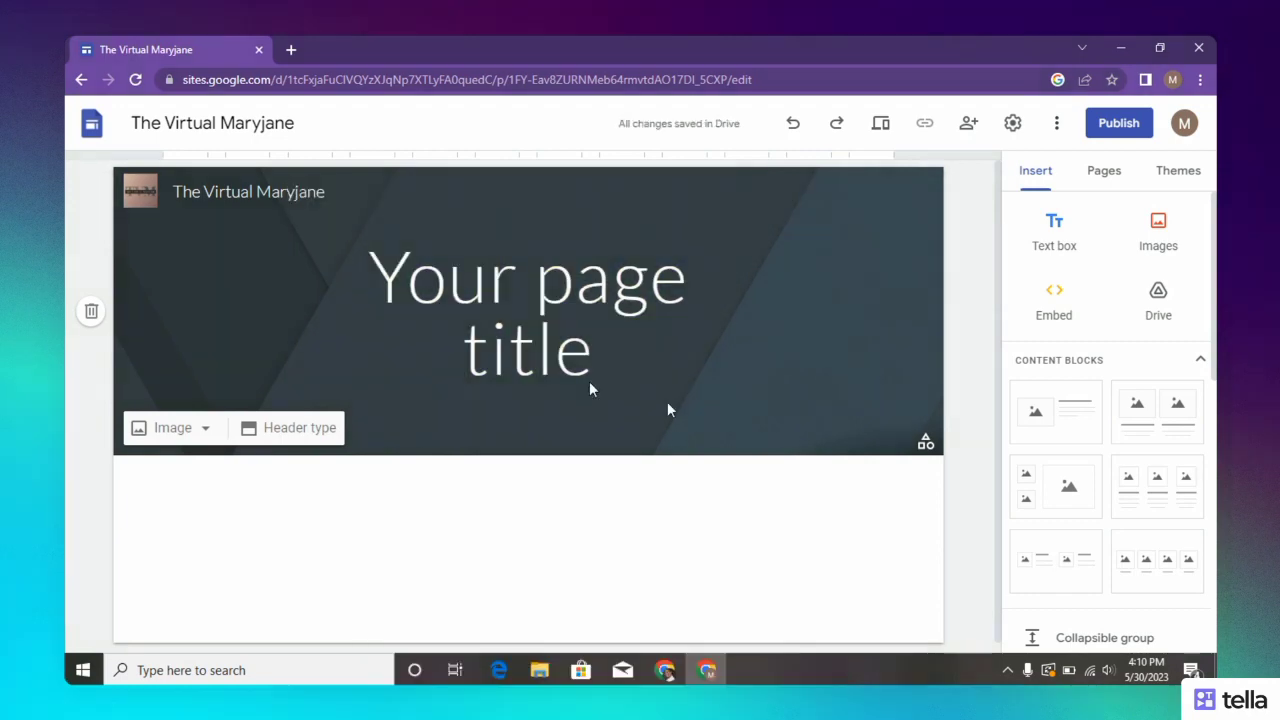
pyautogui.moveTo(368, 262); pyautogui.dragTo(594, 360)
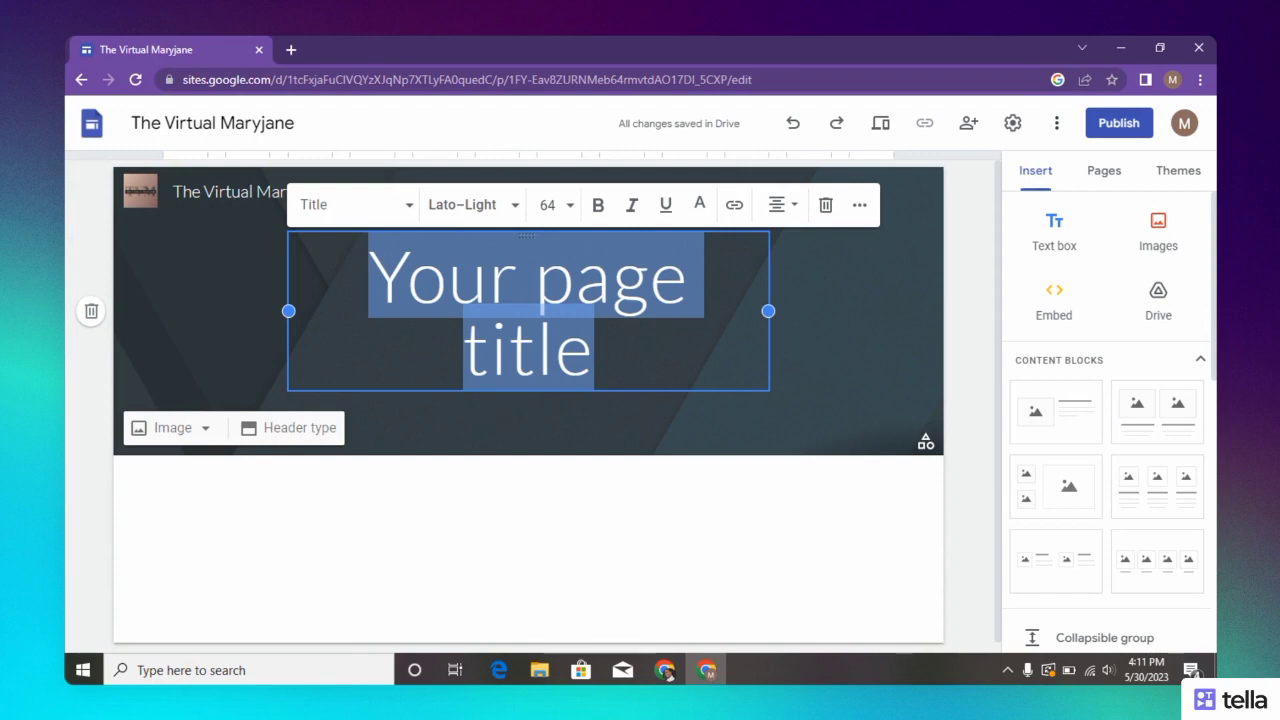
pyautogui.write('The ')
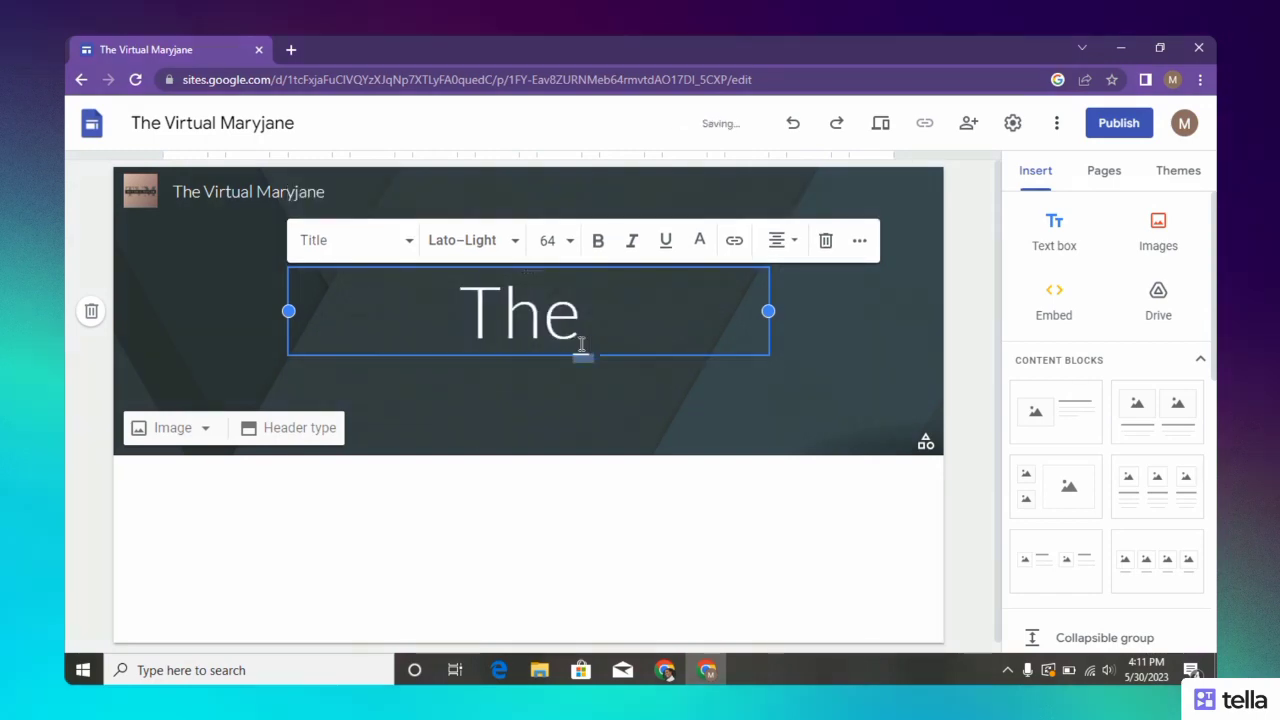
pyautogui.write('Virt')
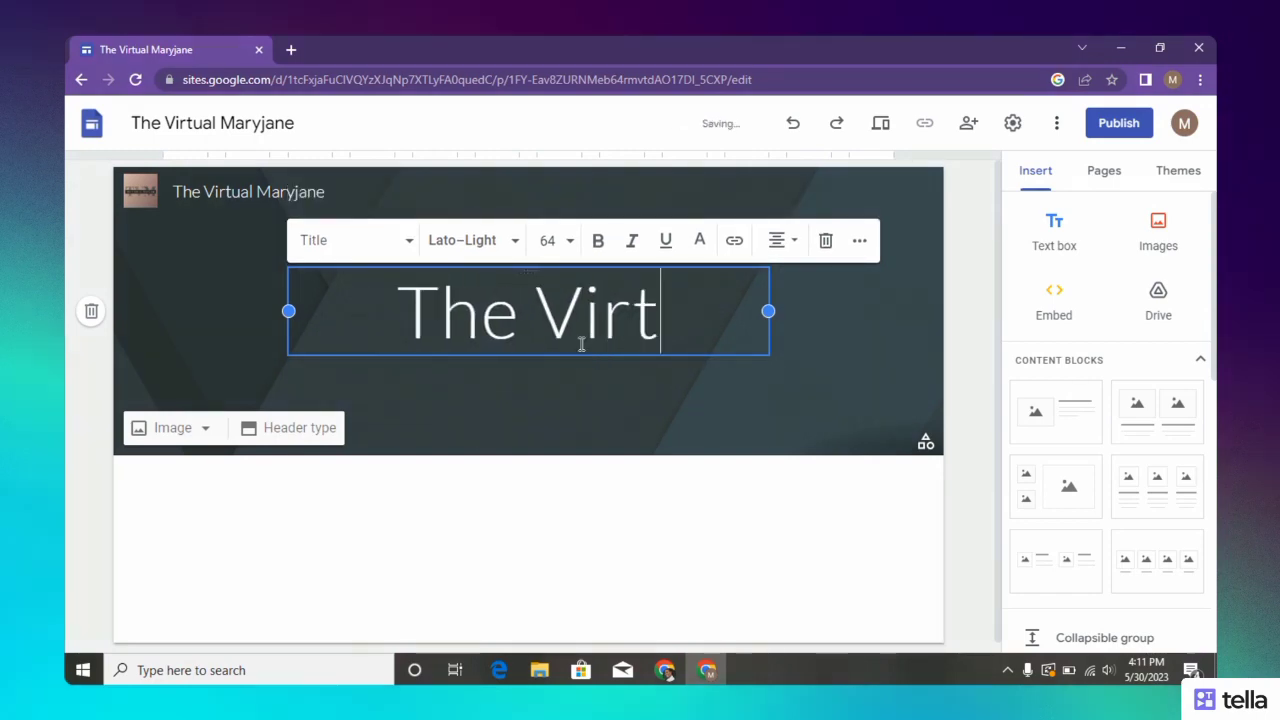
pyautogui.write('ual M')
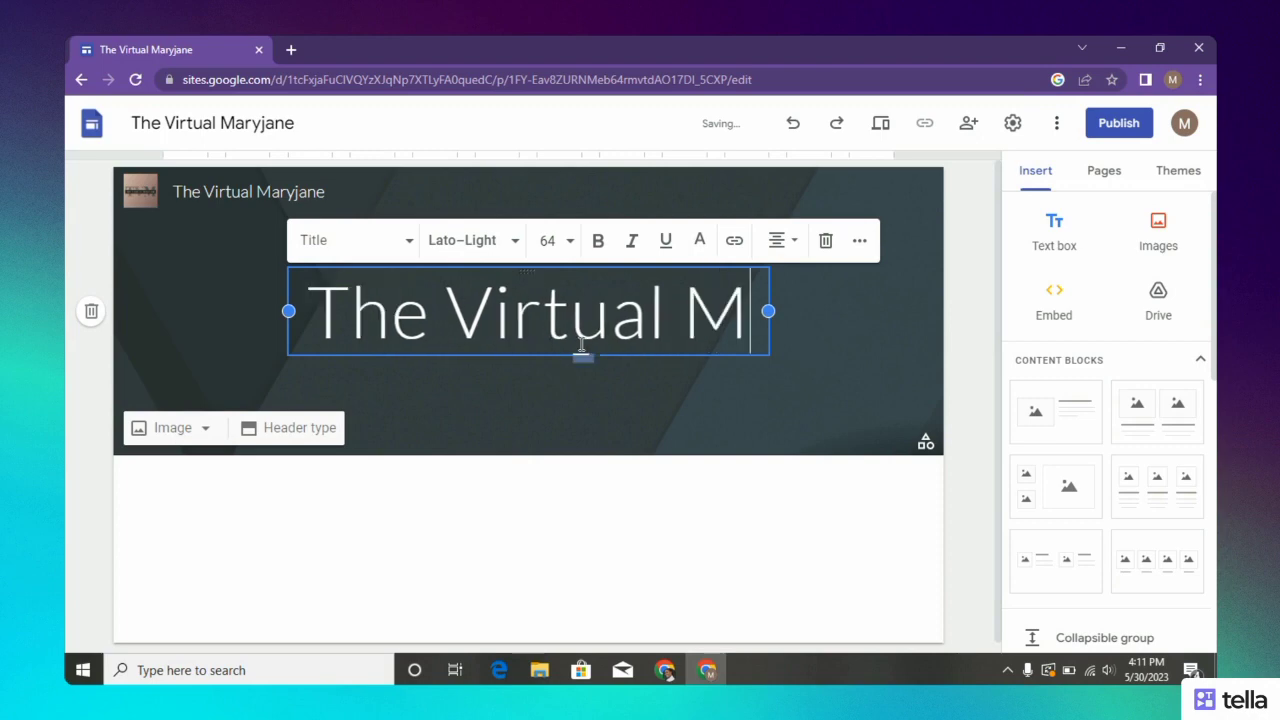
pyautogui.write('aryja')
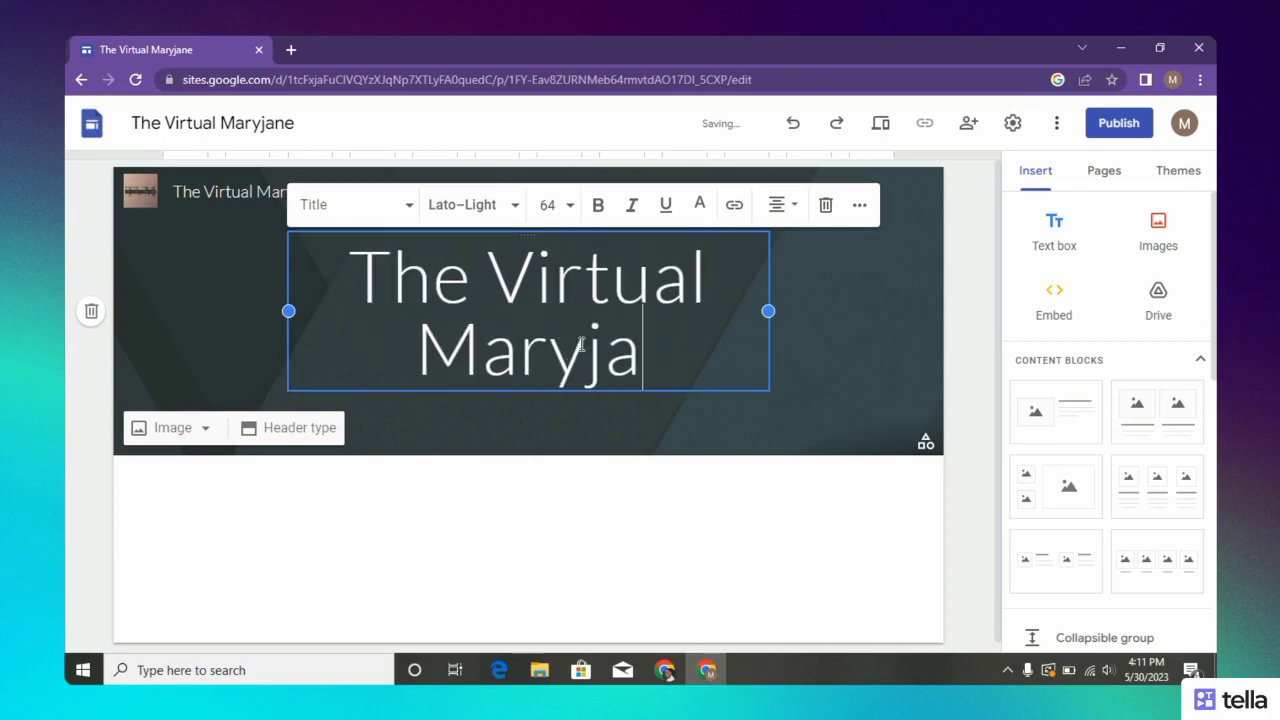
pyautogui.write('ne')
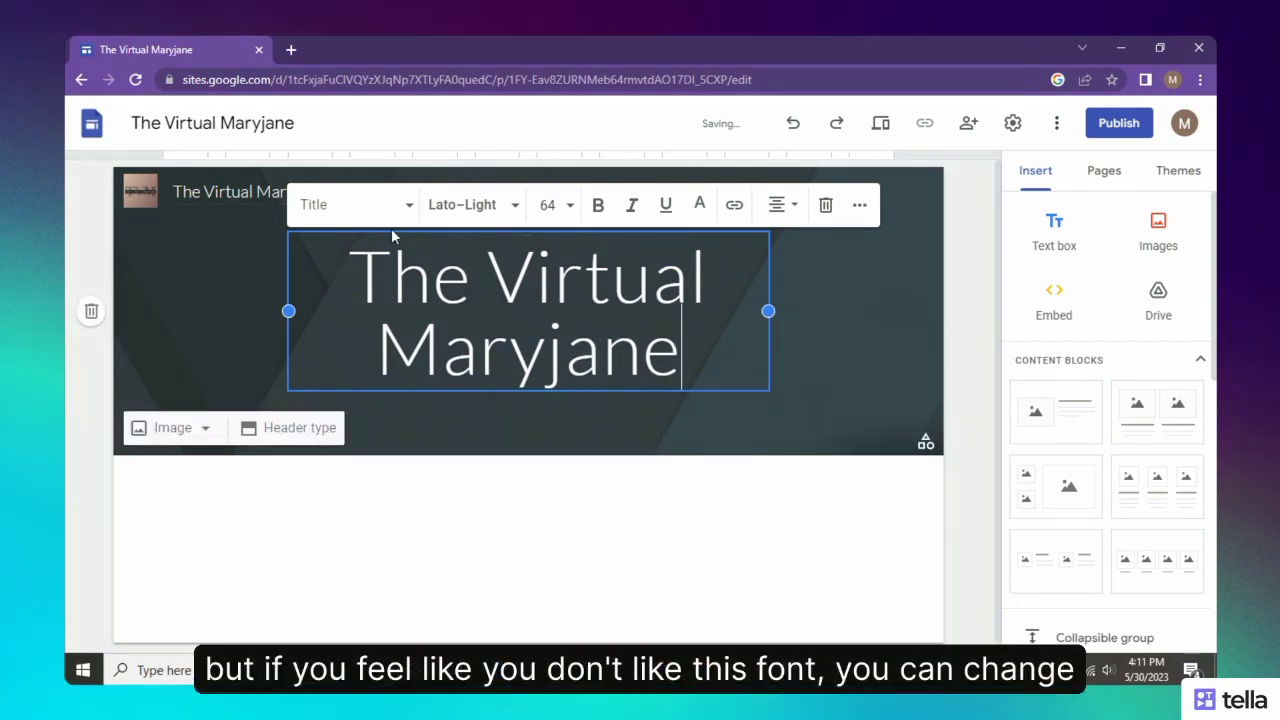
# - Format the whole page title in the Georgia font and make it bold
pyautogui.moveTo(355, 258); pyautogui.dragTo(672, 362)
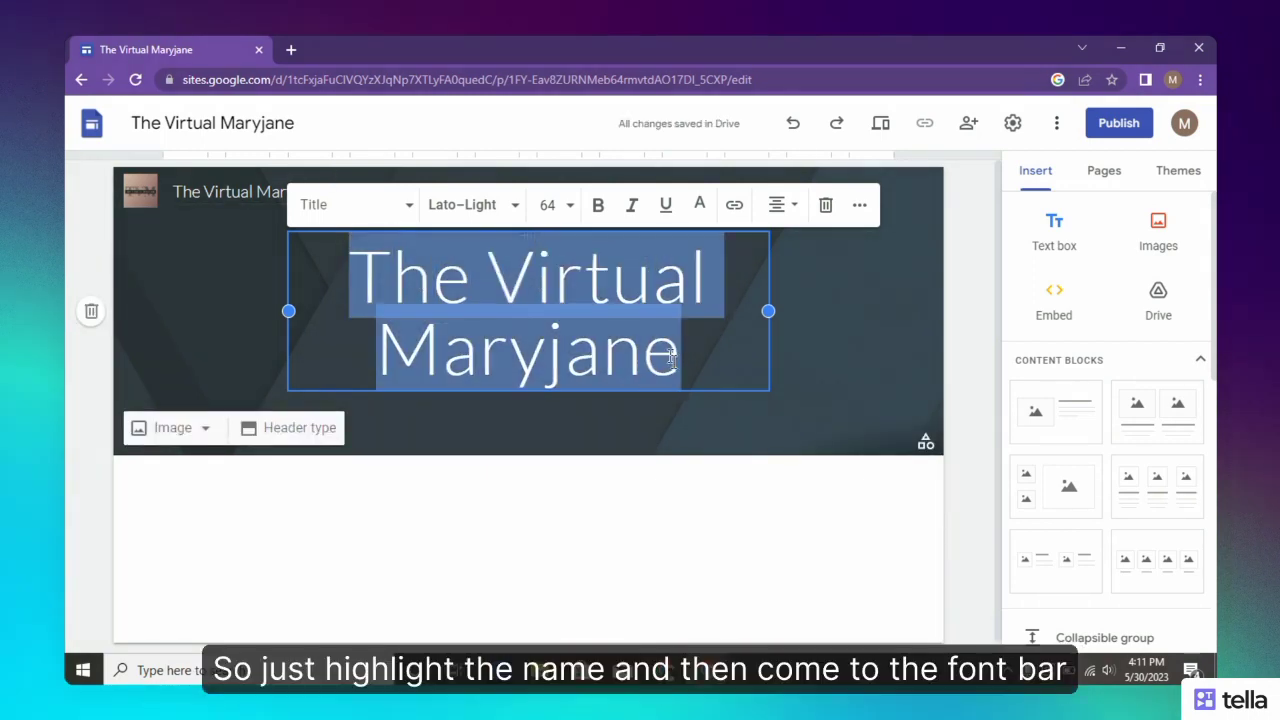
pyautogui.click(514, 212)
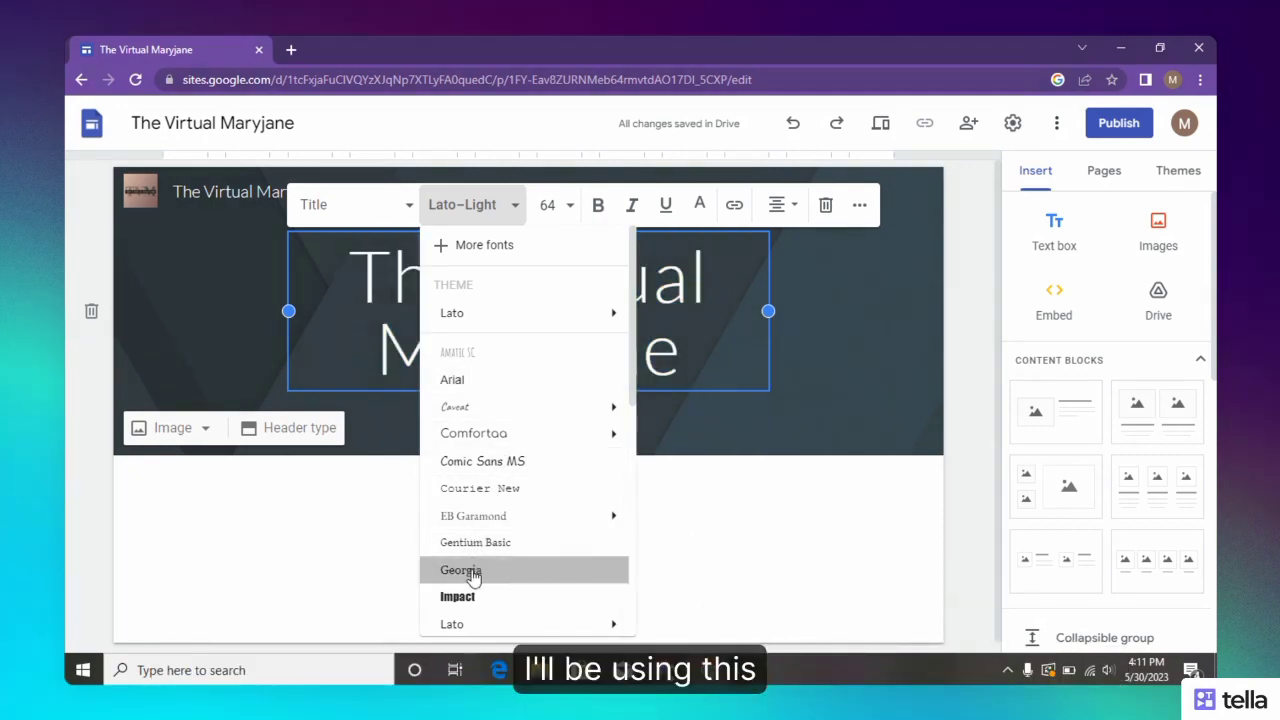
pyautogui.click(474, 572)
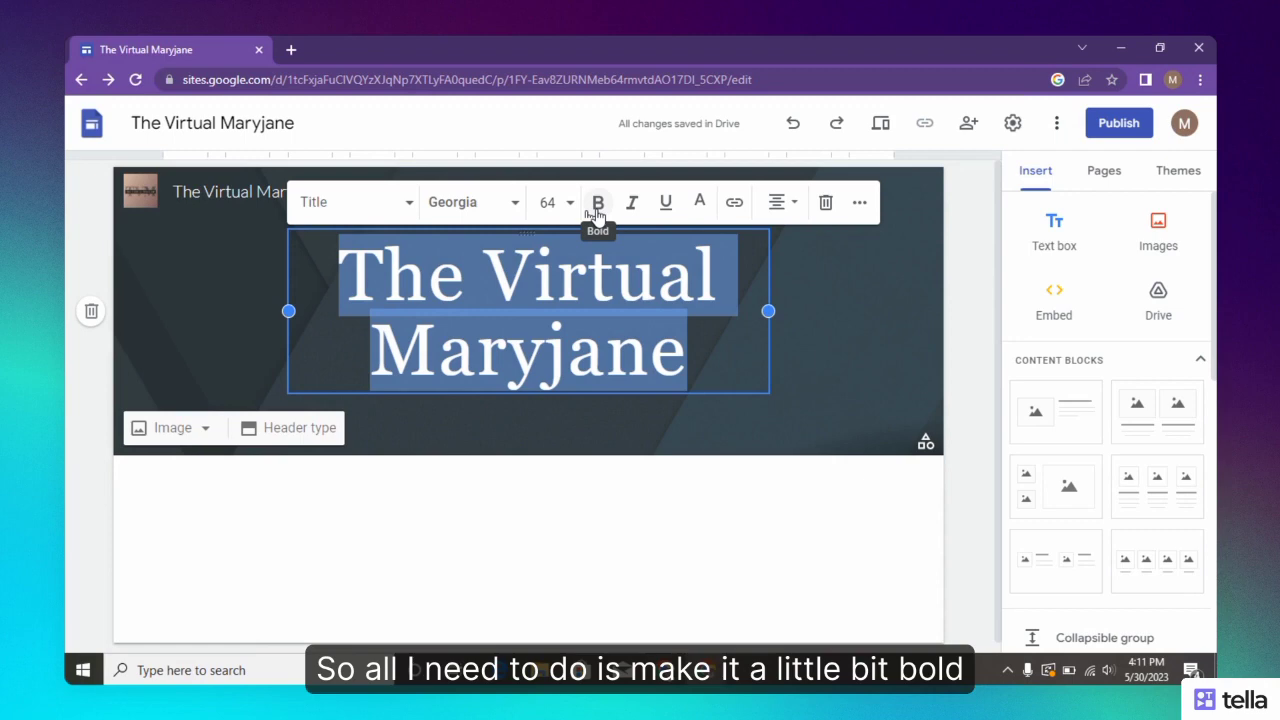
pyautogui.click(597, 212)
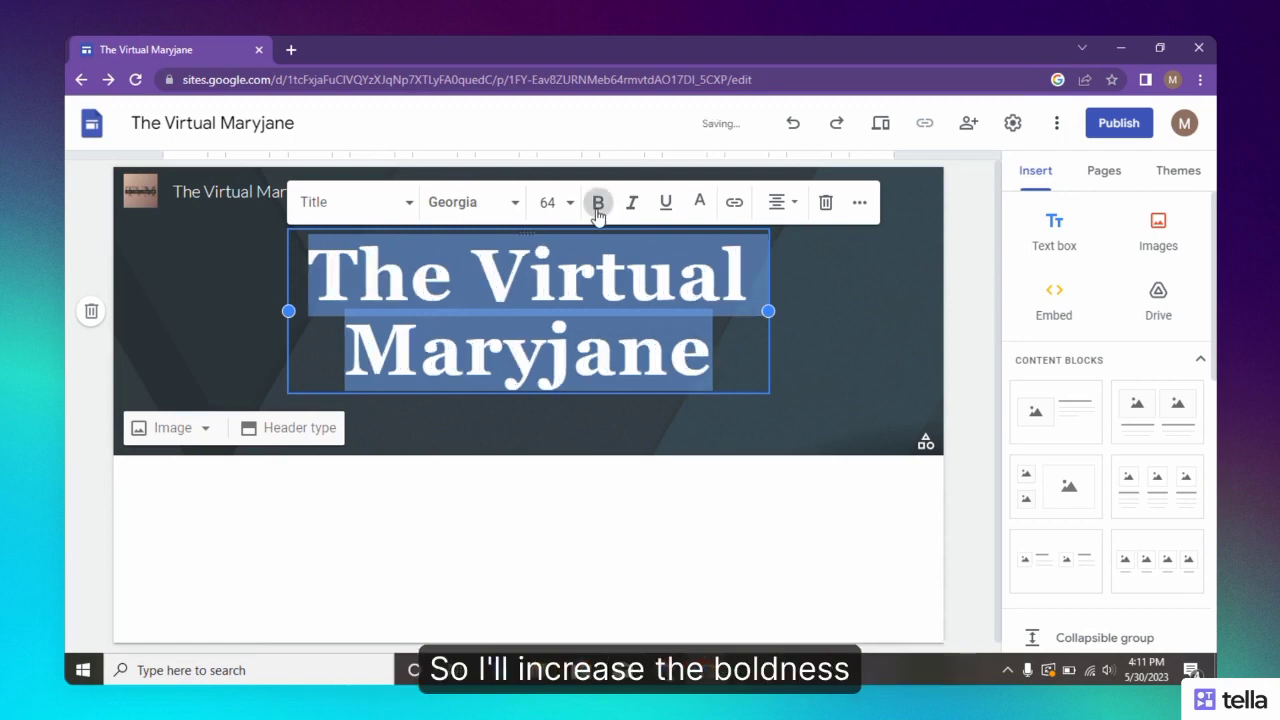
pyautogui.click(872, 331)
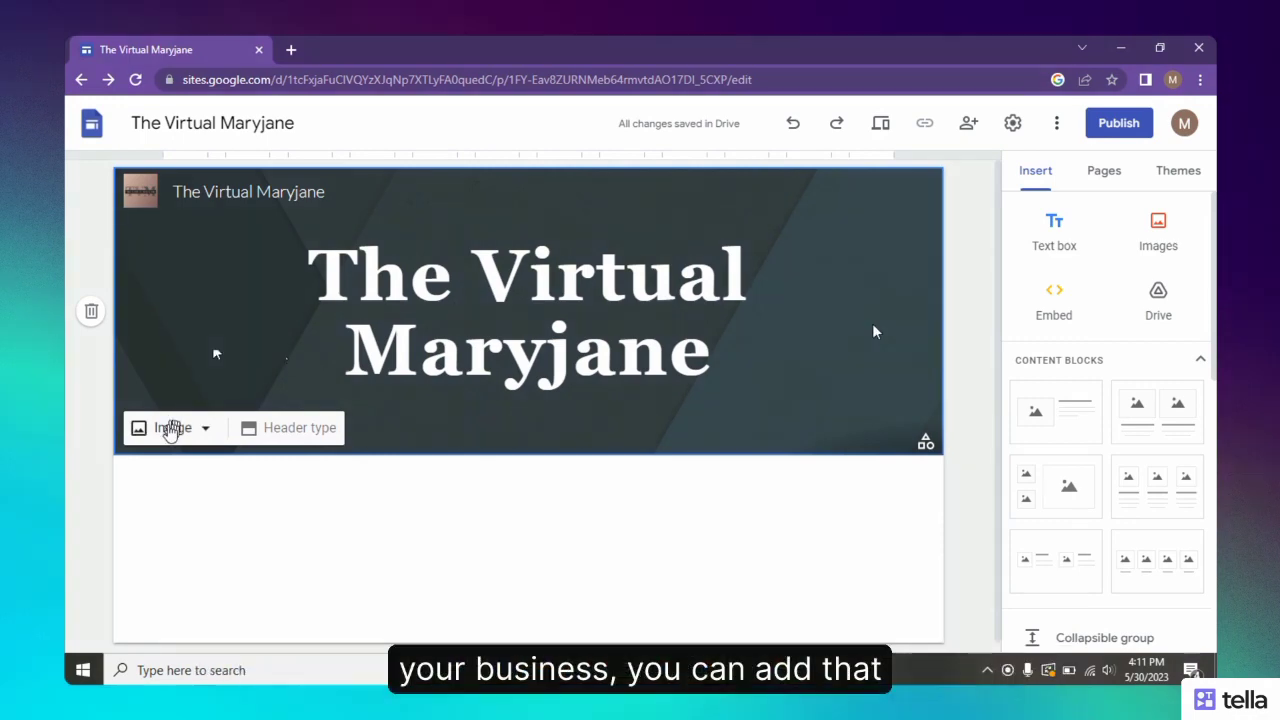
# - Upload the JPG file "pexels-lisa-fotios-1957478" from Downloads as the header background image
pyautogui.click(172, 428)
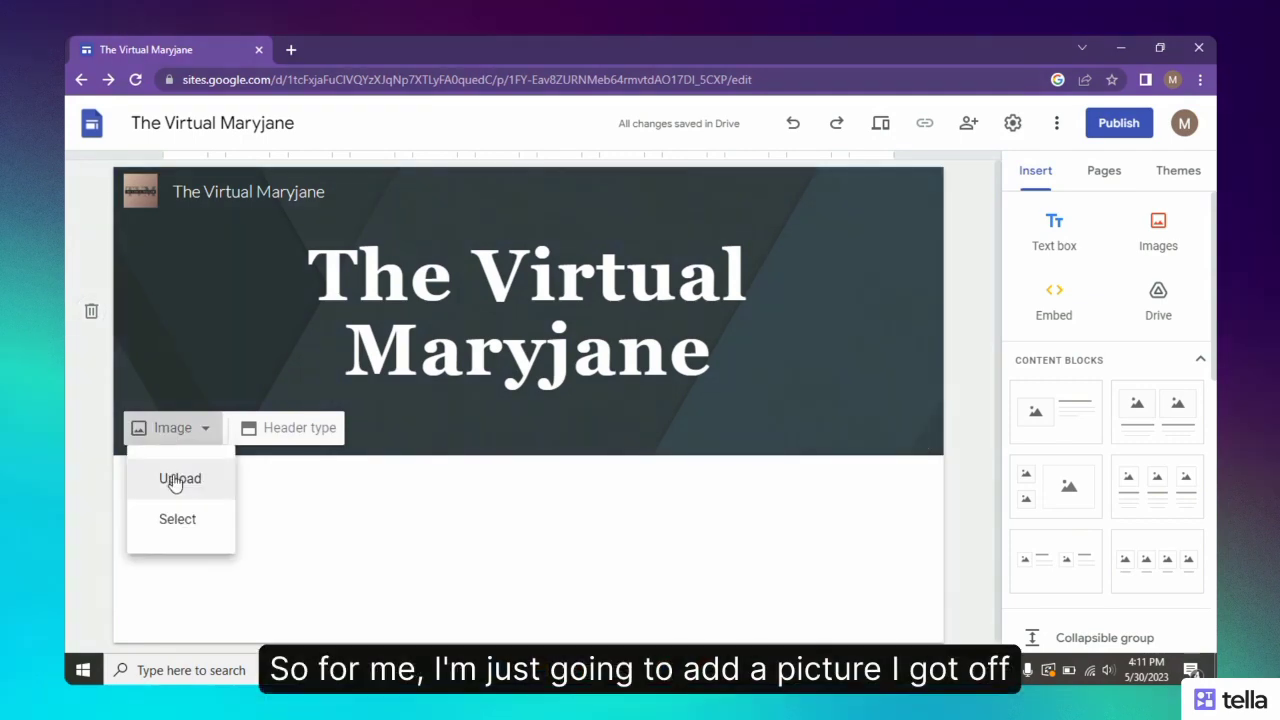
pyautogui.click(176, 481)
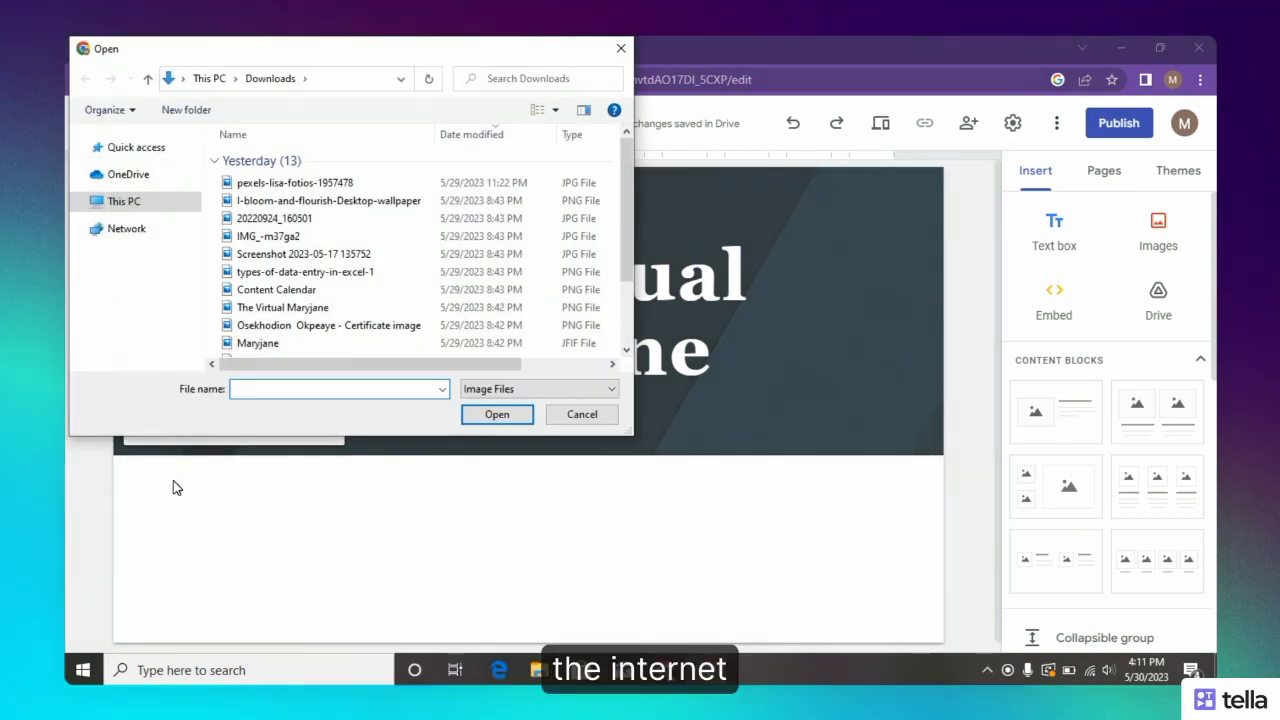
pyautogui.click(305, 184)
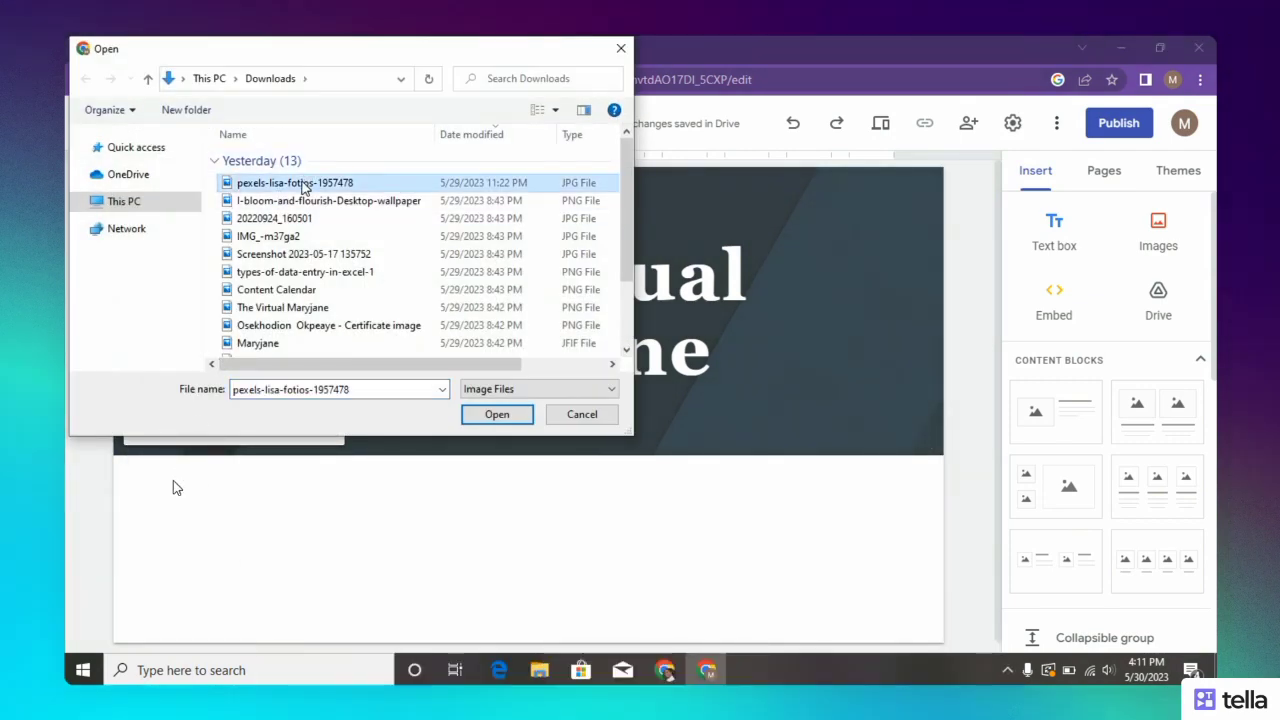
pyautogui.click(492, 414)
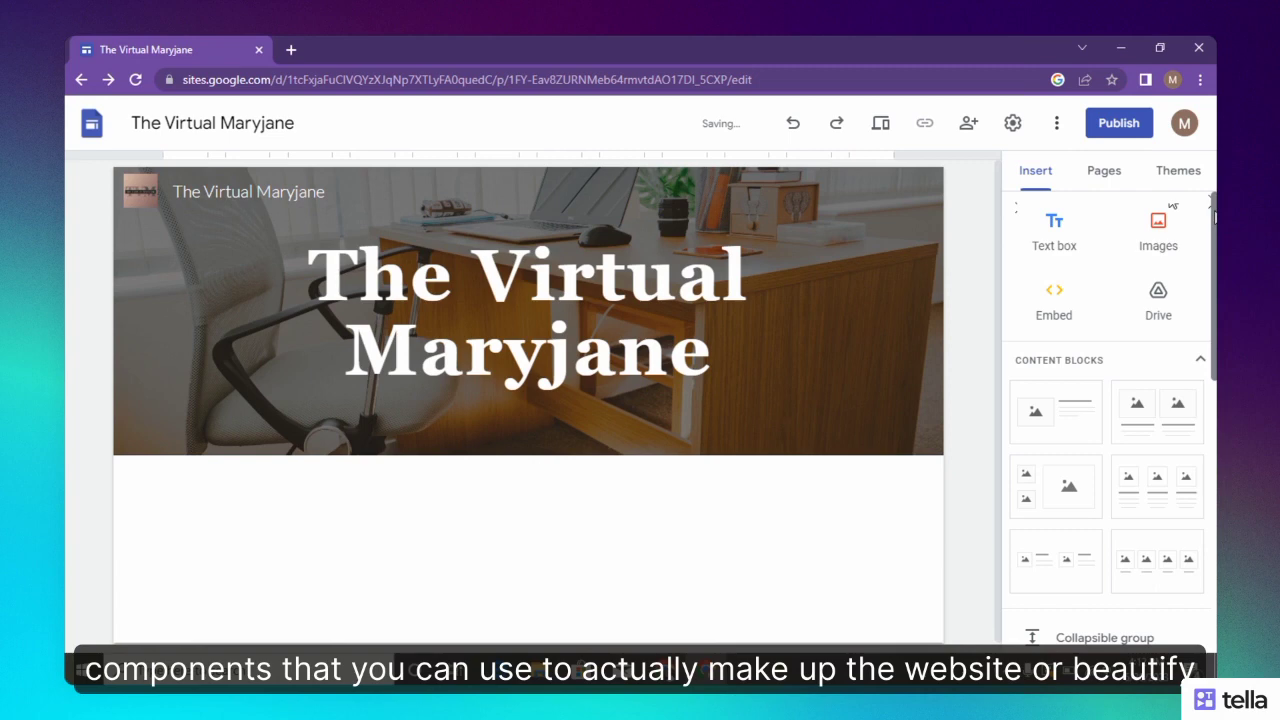
# - Insert an empty text box directly below the page header
pyautogui.scroll(-3, 1215, 218)
pyautogui.scroll(3, 1215, 218)
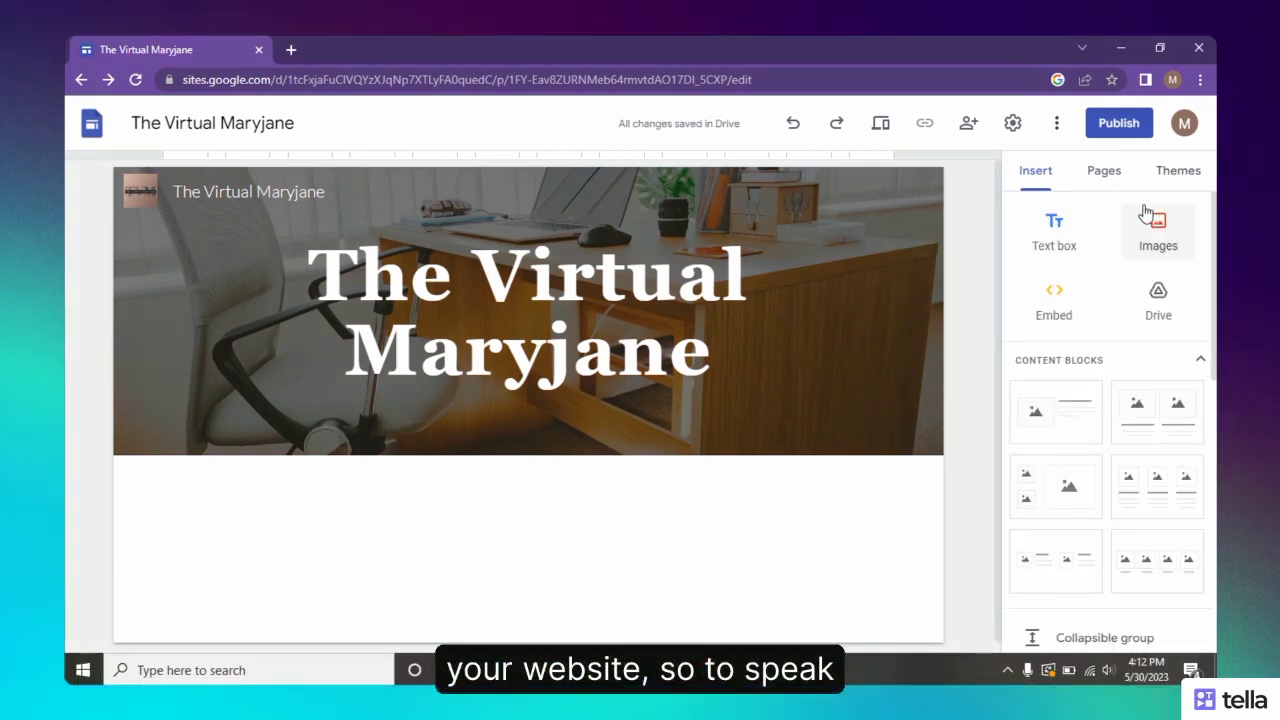
pyautogui.click(1053, 255)
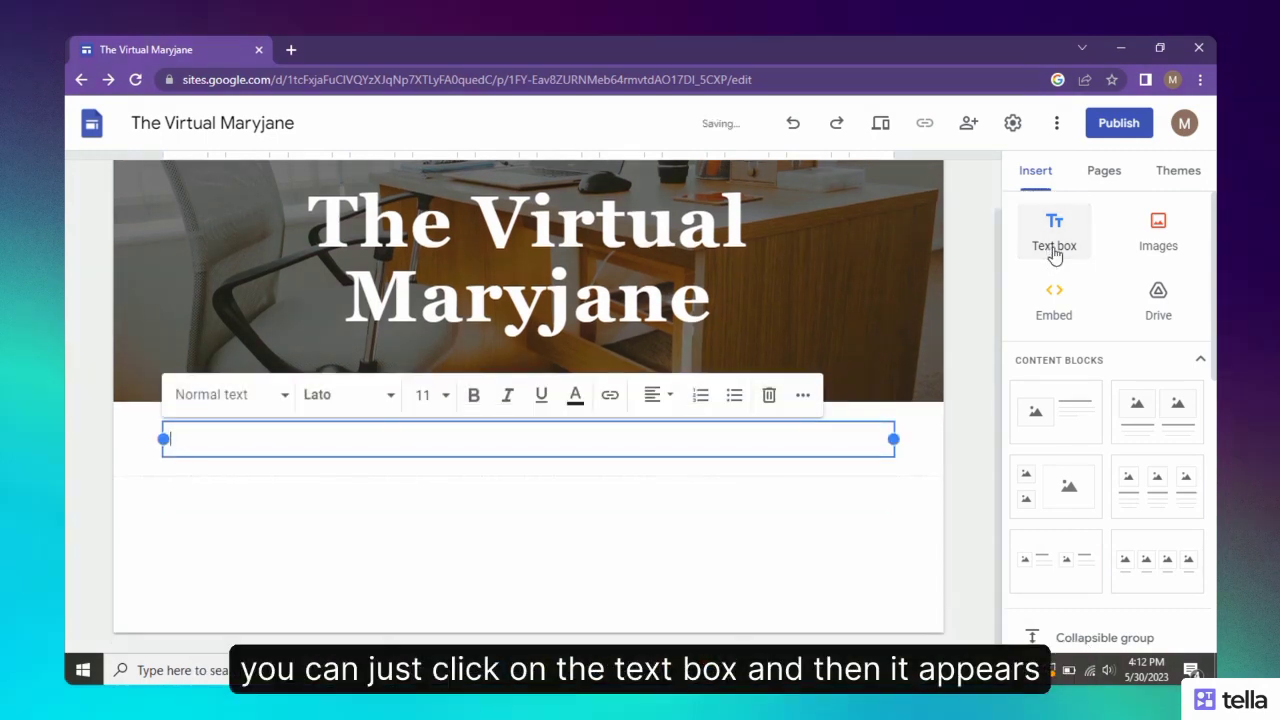
pyautogui.click(1158, 240)
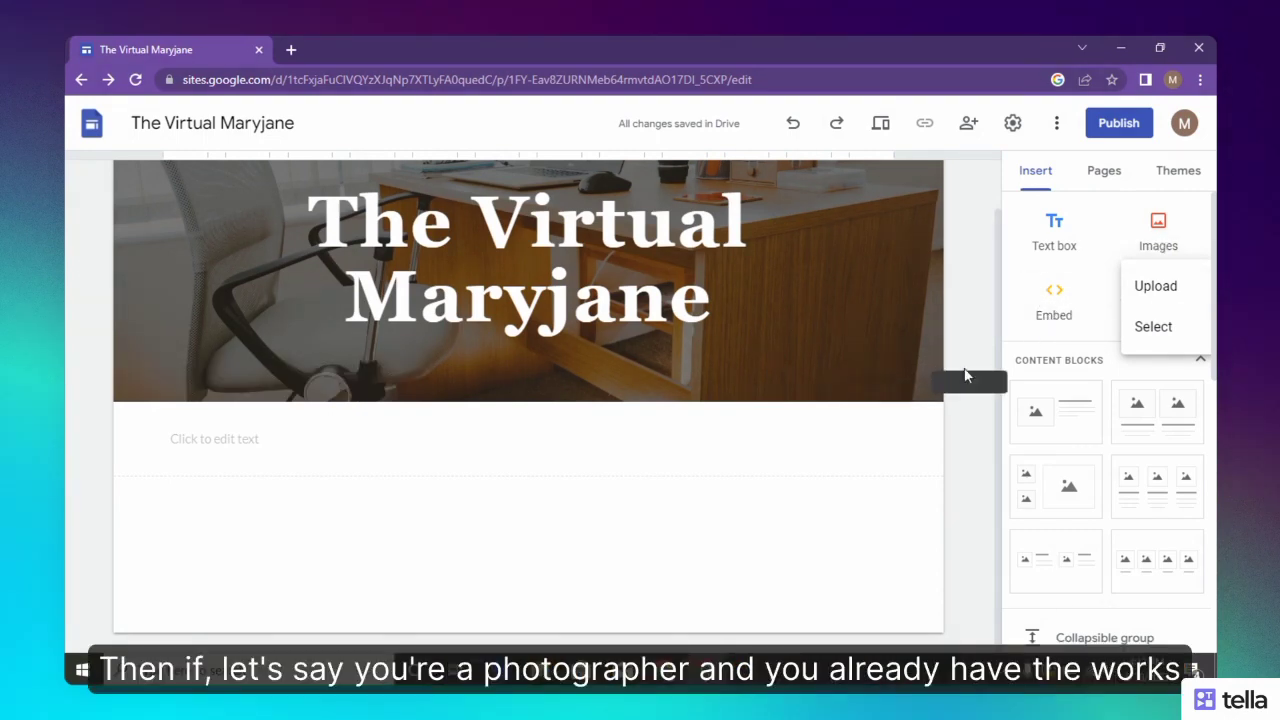
pyautogui.click(966, 375)
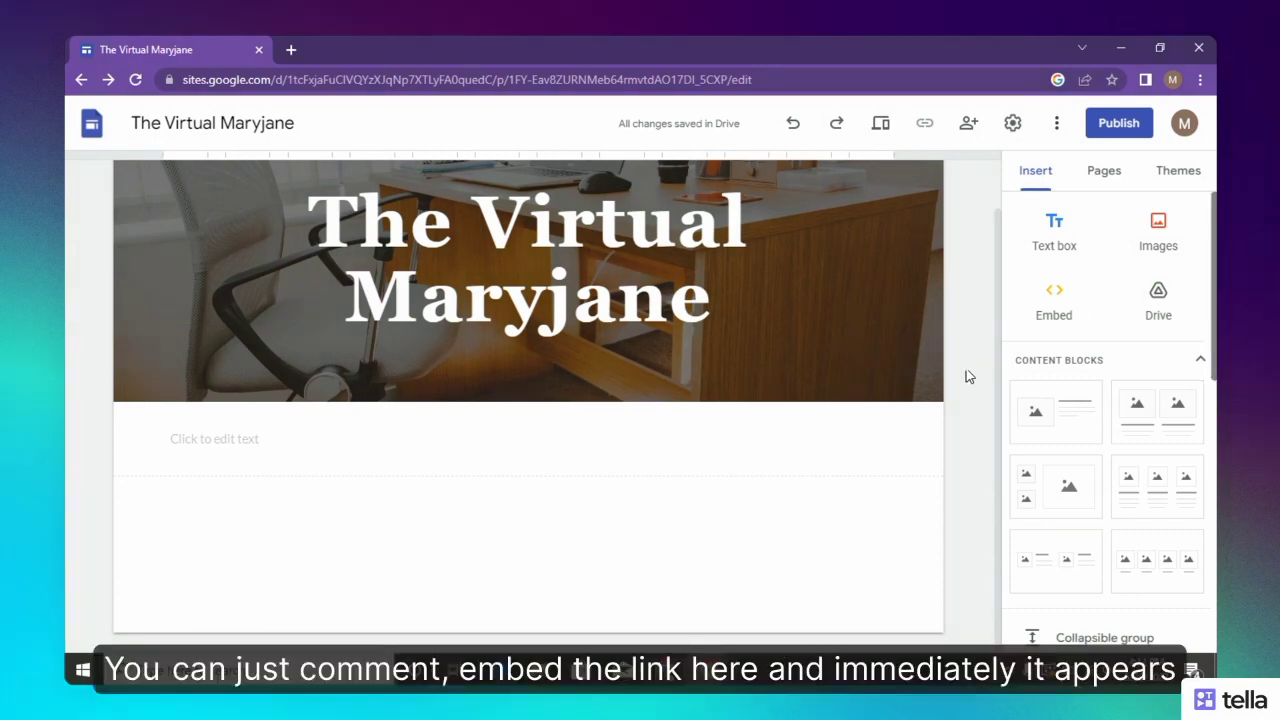
pyautogui.click(1078, 304)
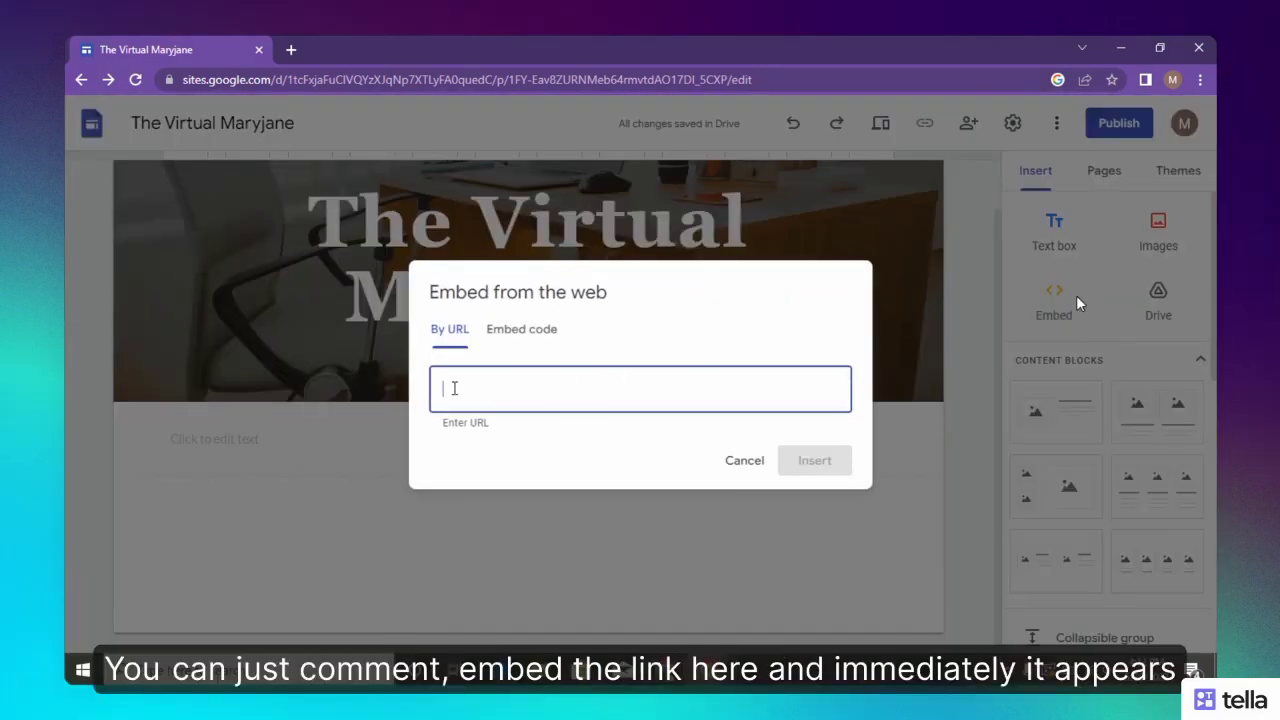
pyautogui.rightClick(446, 388)
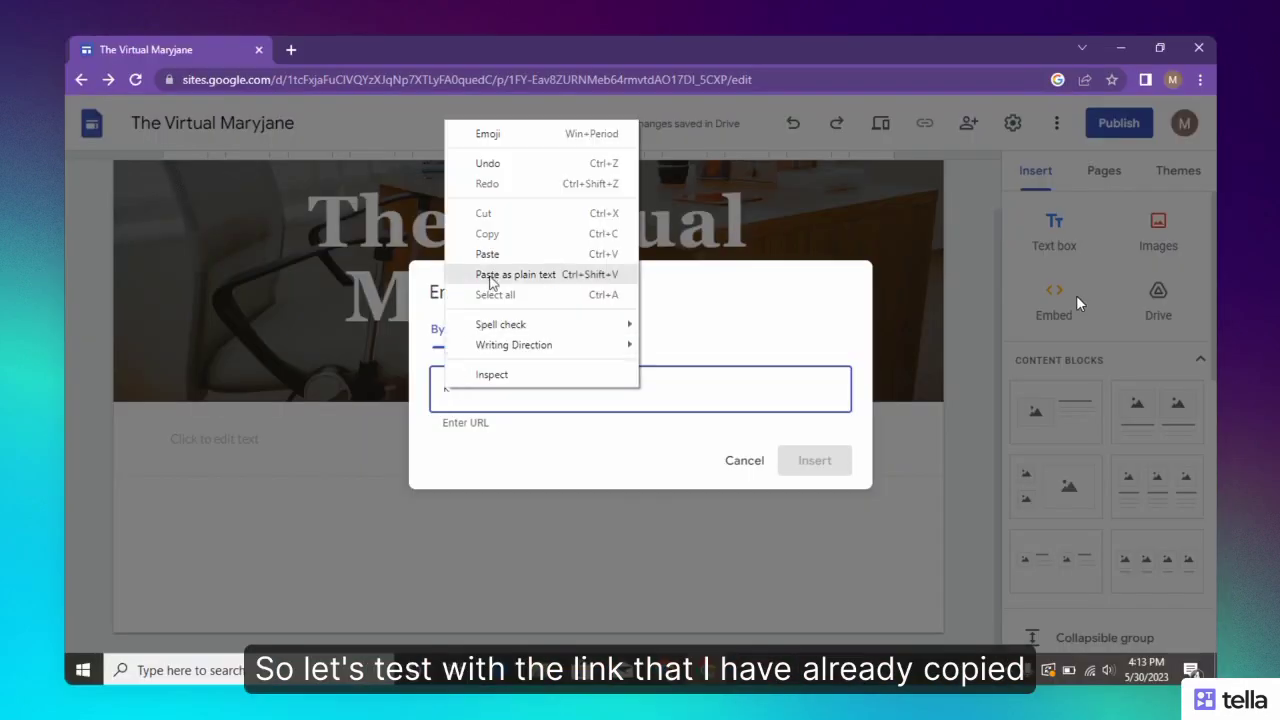
pyautogui.click(490, 265)
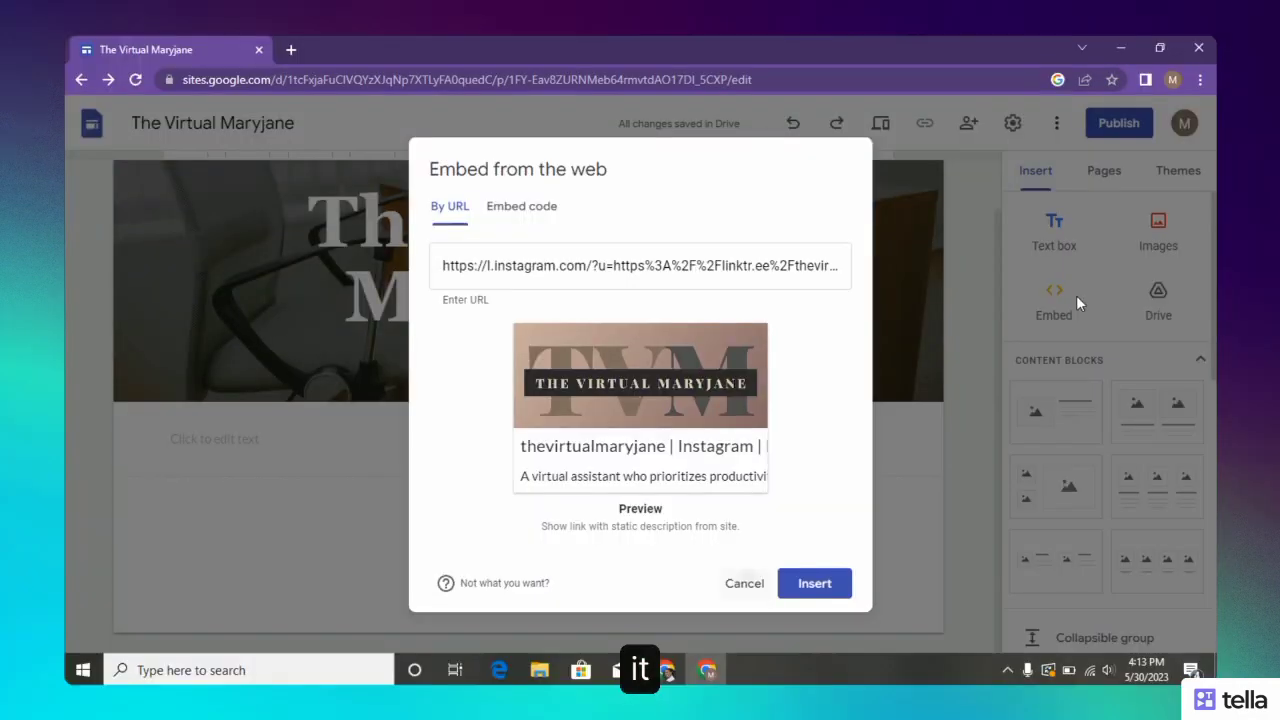
pyautogui.click(748, 585)
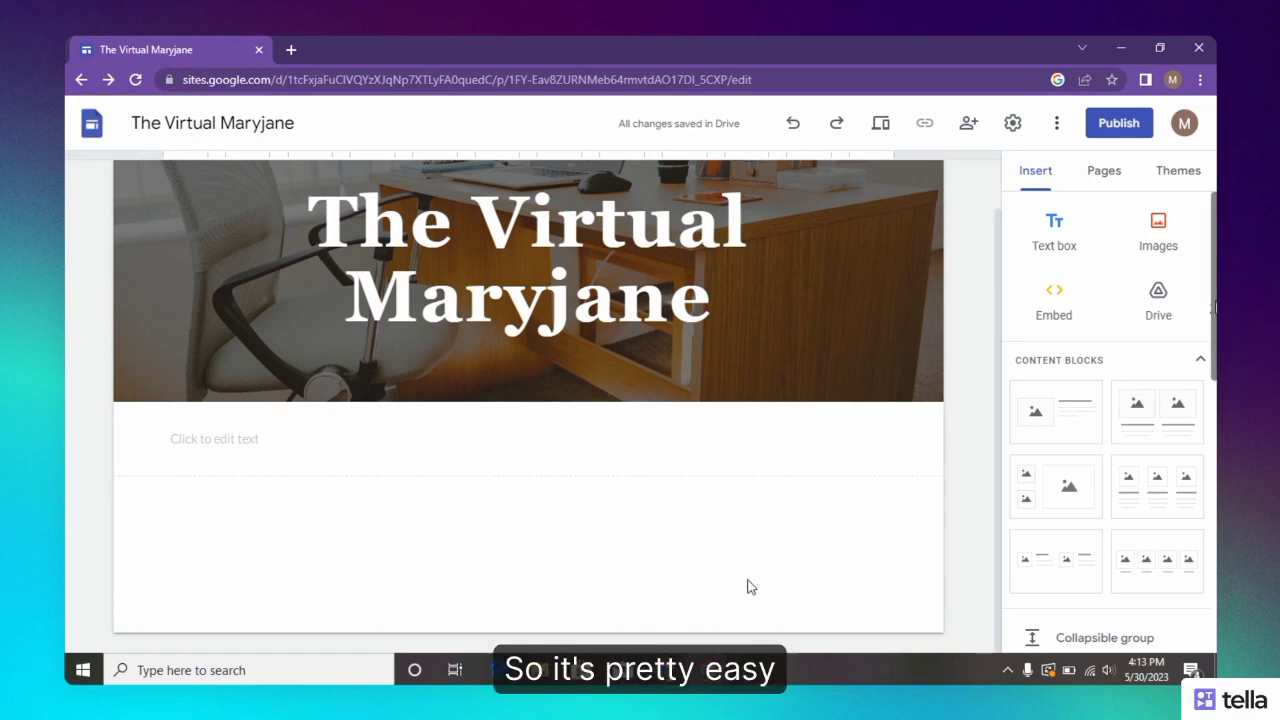
pyautogui.moveTo(1214, 306)
pyautogui.mouseDown()
pyautogui.moveTo(1214, 360)
pyautogui.moveTo(1214, 305)
pyautogui.mouseUp()
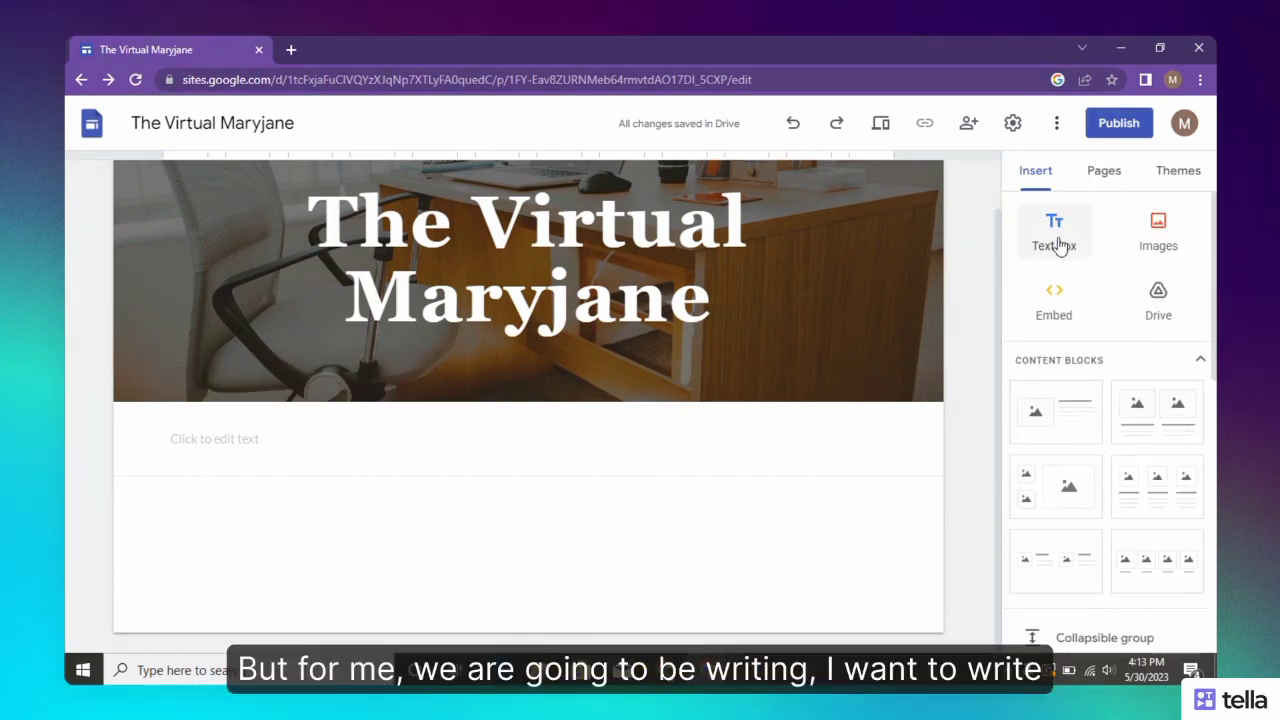
# - Enter "TVM is a business that helps business owners and CEOs increase their productivity." in the text box below the header
pyautogui.click(589, 440)
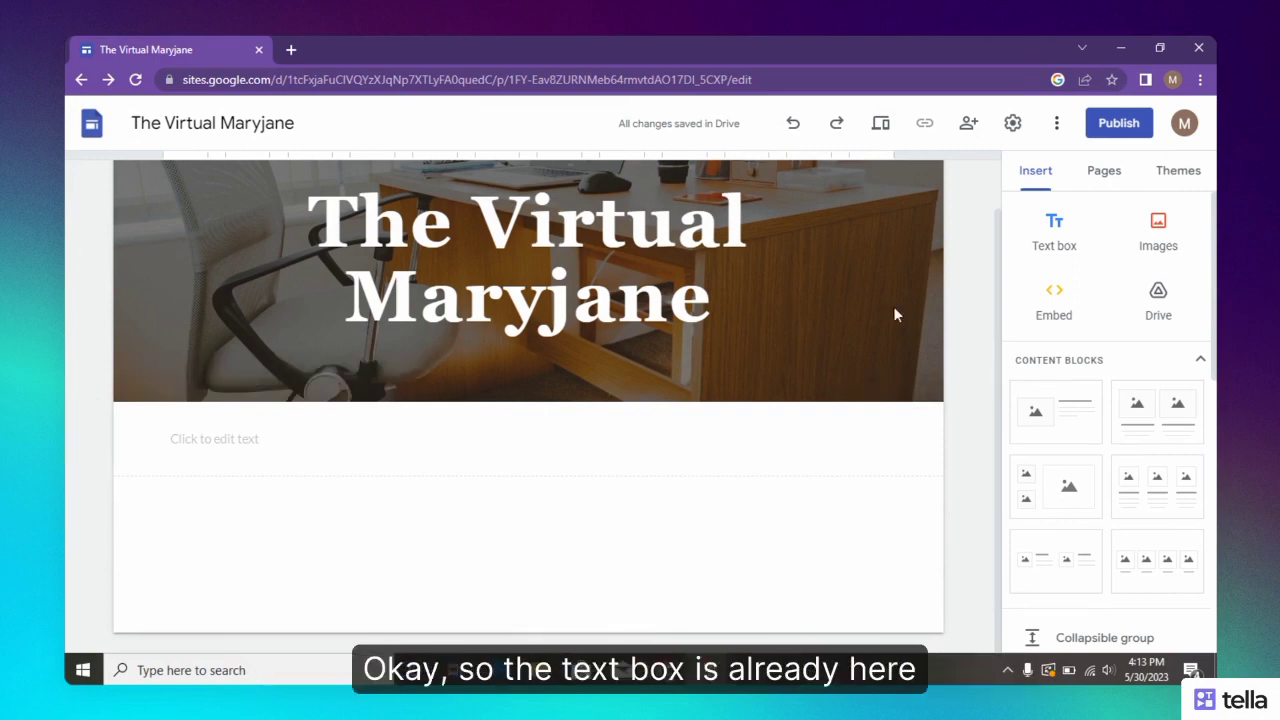
pyautogui.click(450, 440)
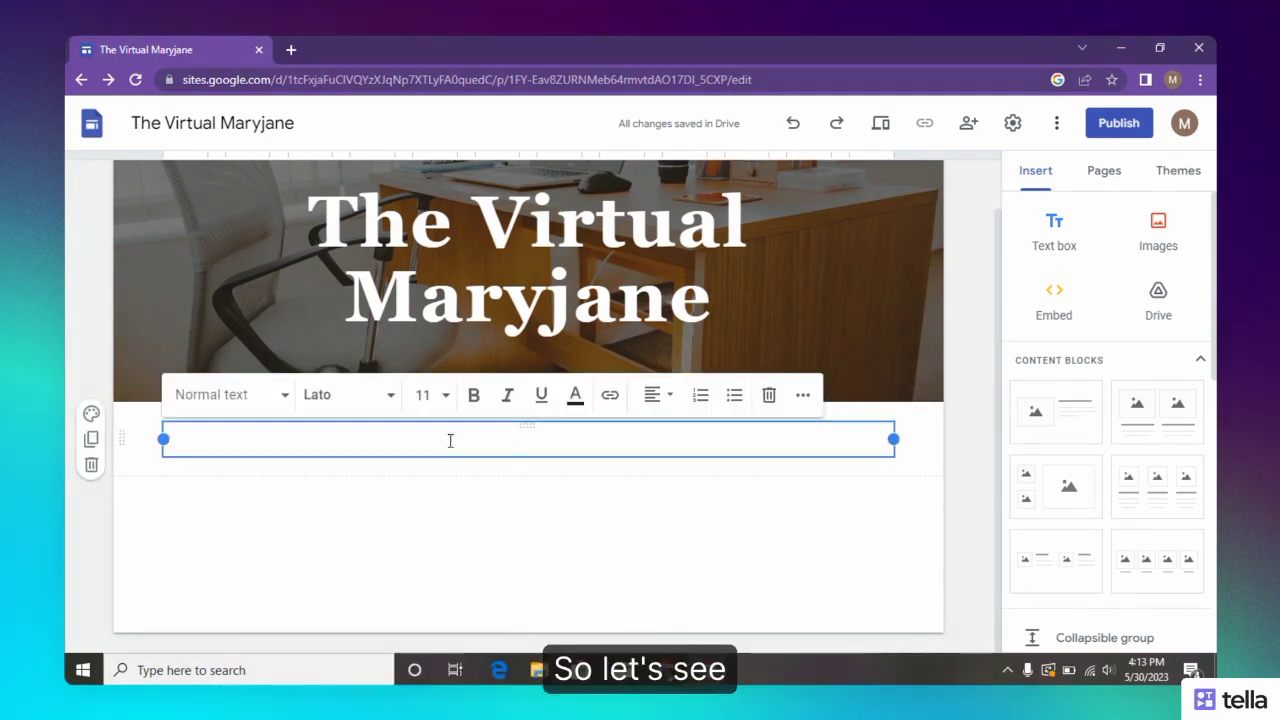
pyautogui.write('T')
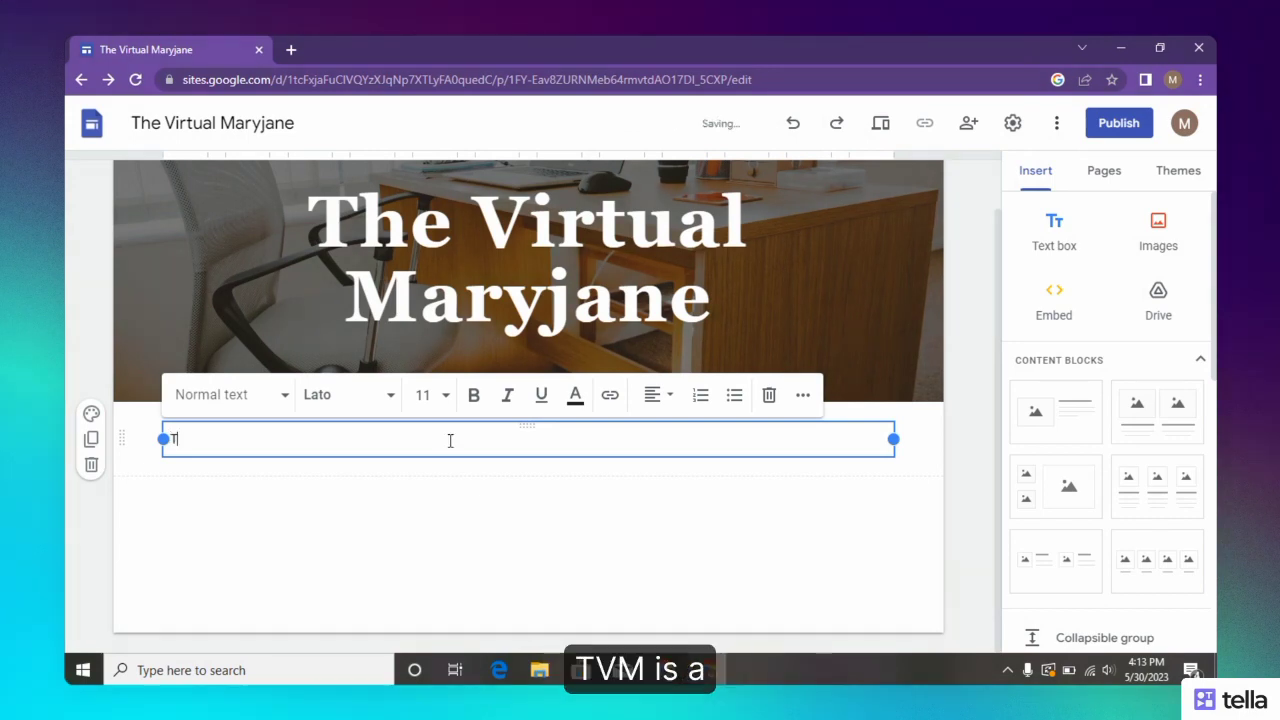
pyautogui.write('M')
pyautogui.press('BackSpace')
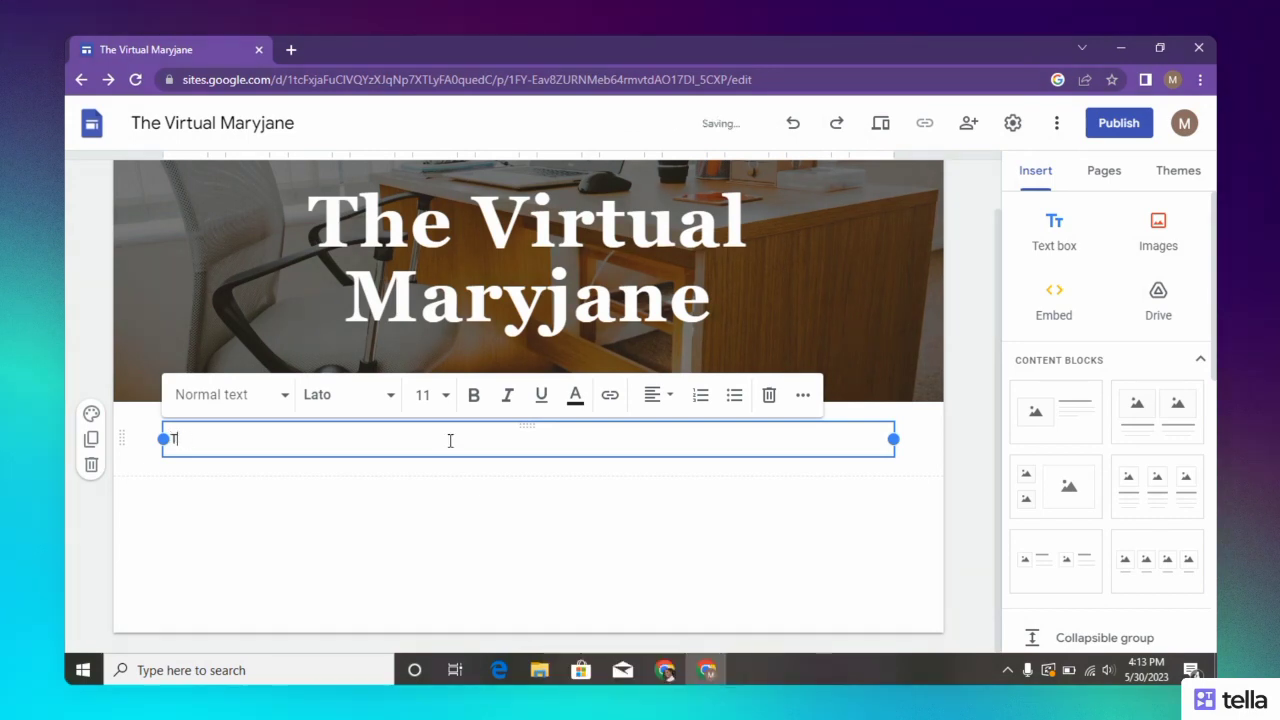
pyautogui.write('VM is a b')
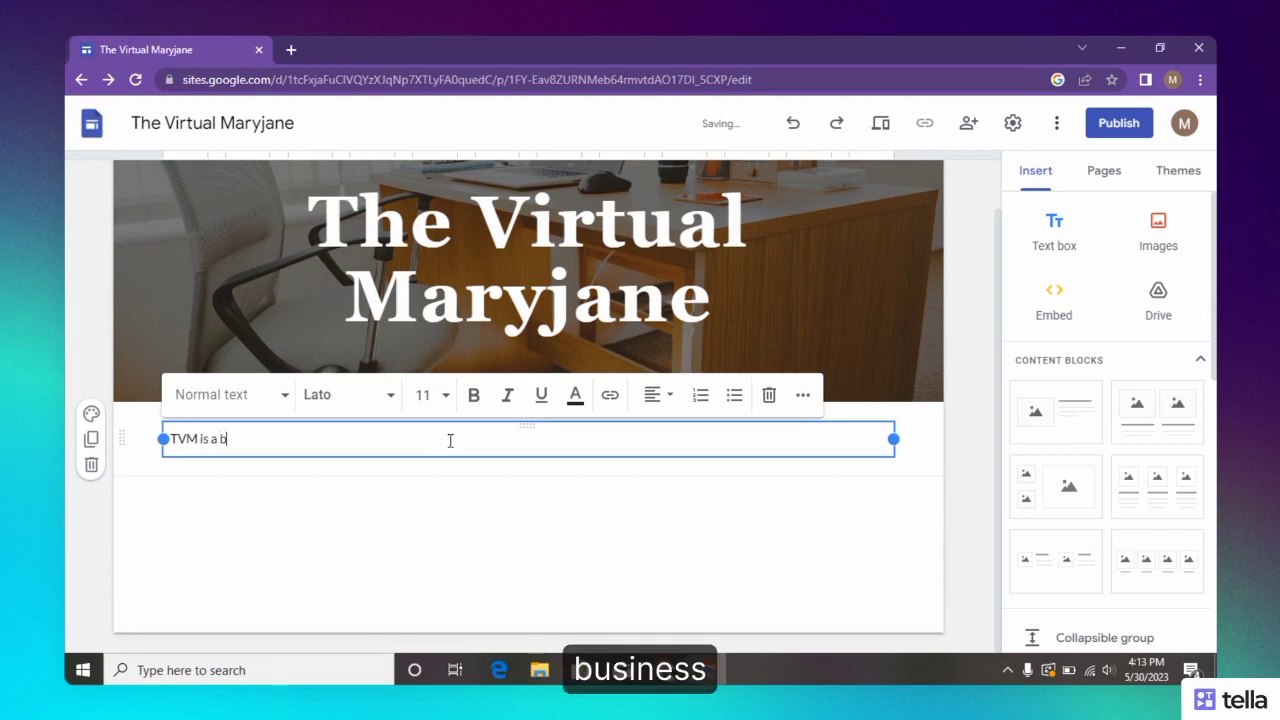
pyautogui.write('usiness')
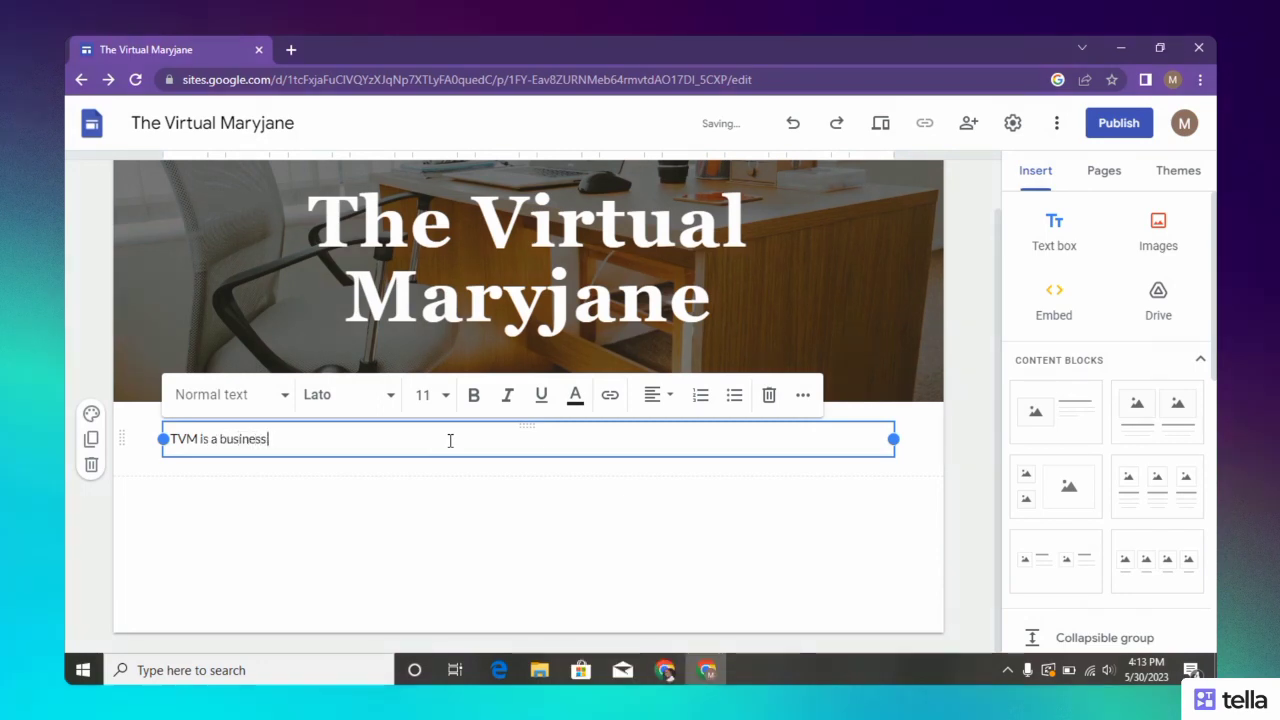
pyautogui.write(' that')
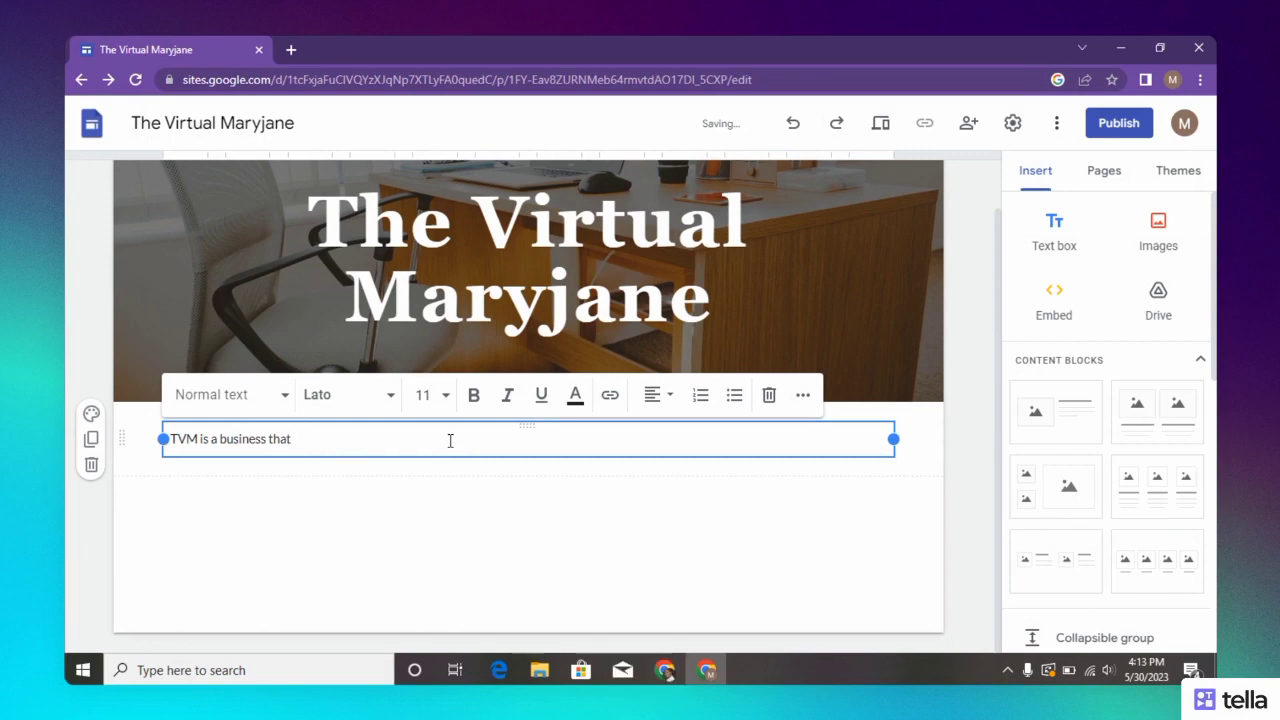
pyautogui.write(' helps b')
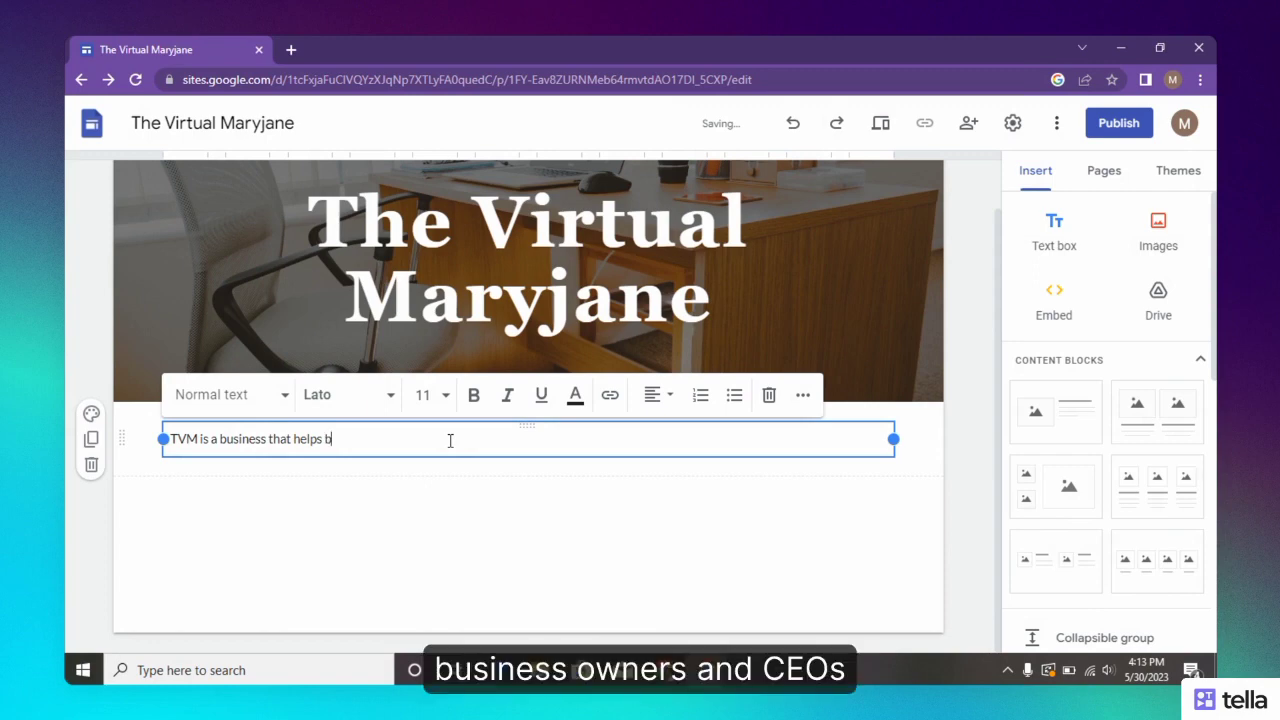
pyautogui.write('usiness owners and C')
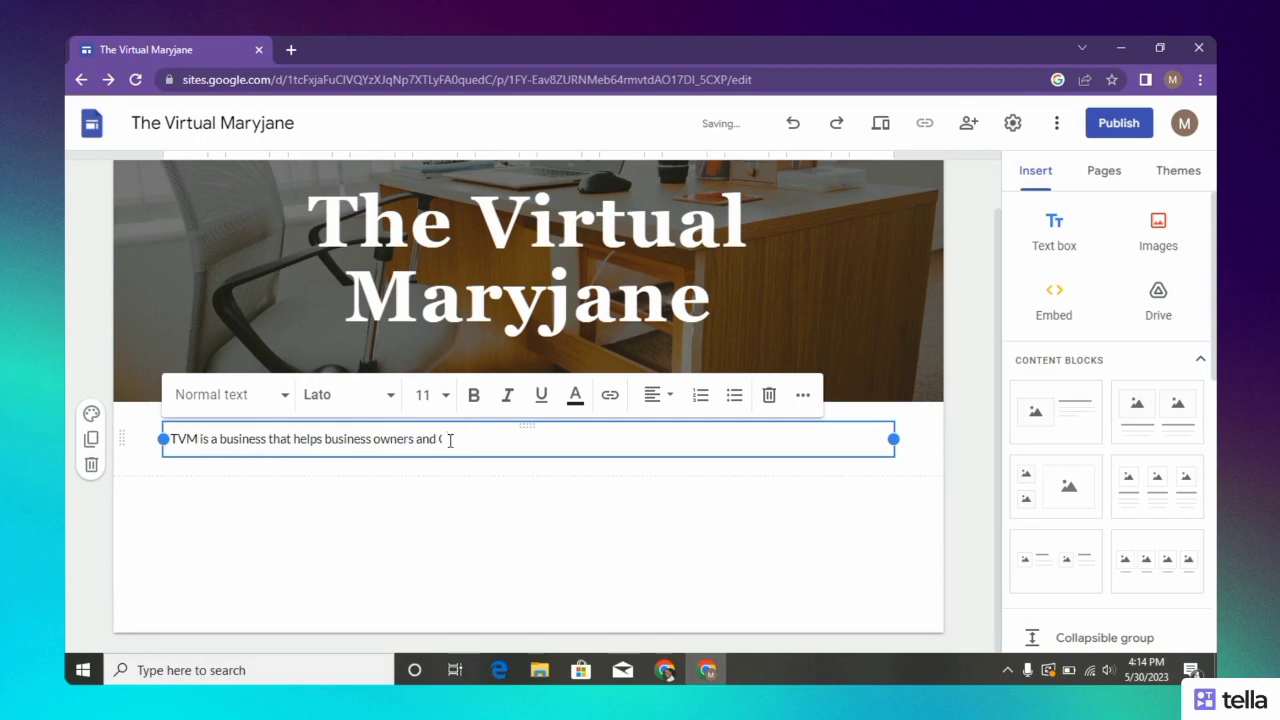
pyautogui.write('EOs increa')
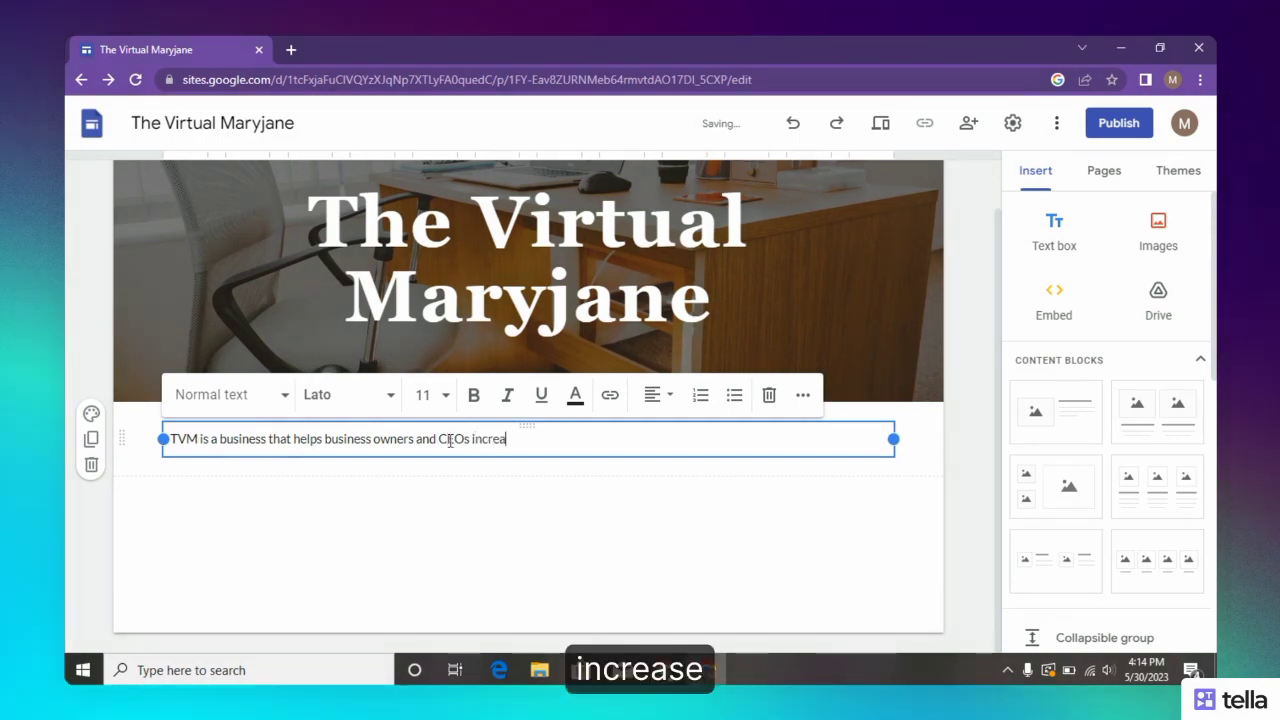
pyautogui.write('se the')
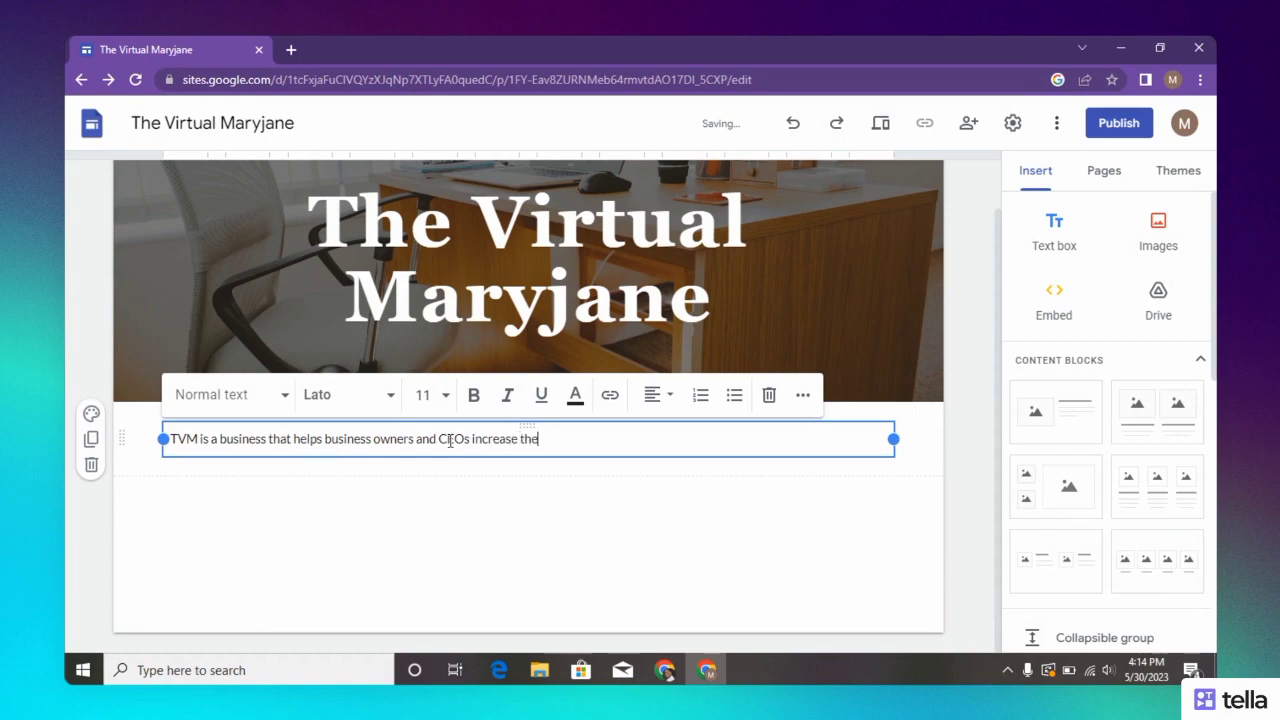
pyautogui.write('ir productivity')
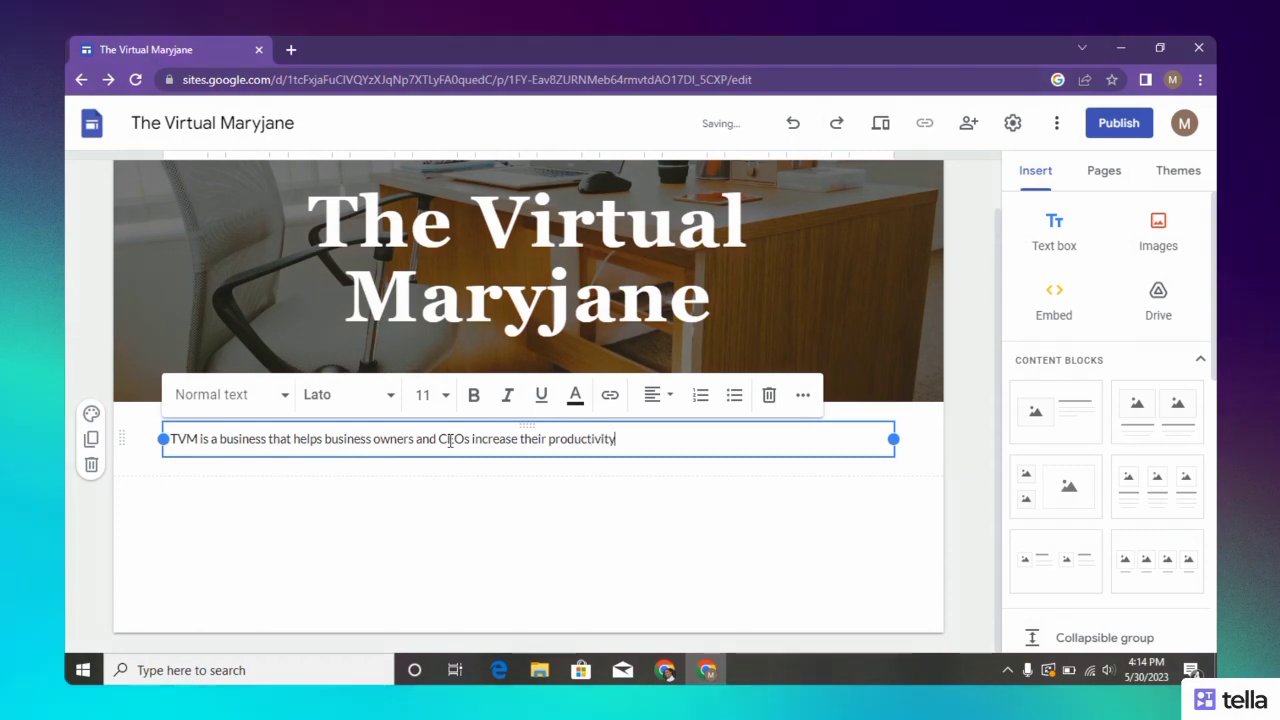
pyautogui.write('.')
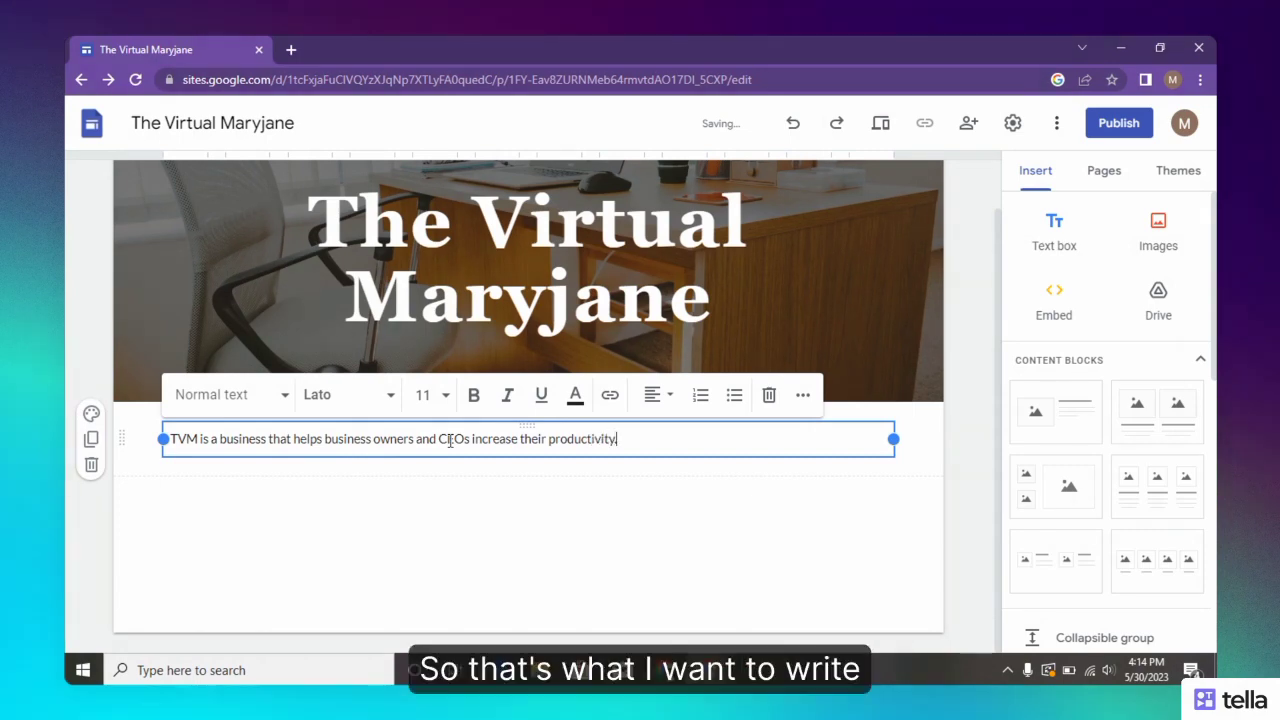
# - Set the whole business description to font size 30 and apply the Style 3 section colour behind it
pyautogui.moveTo(625, 438); pyautogui.dragTo(166, 437)
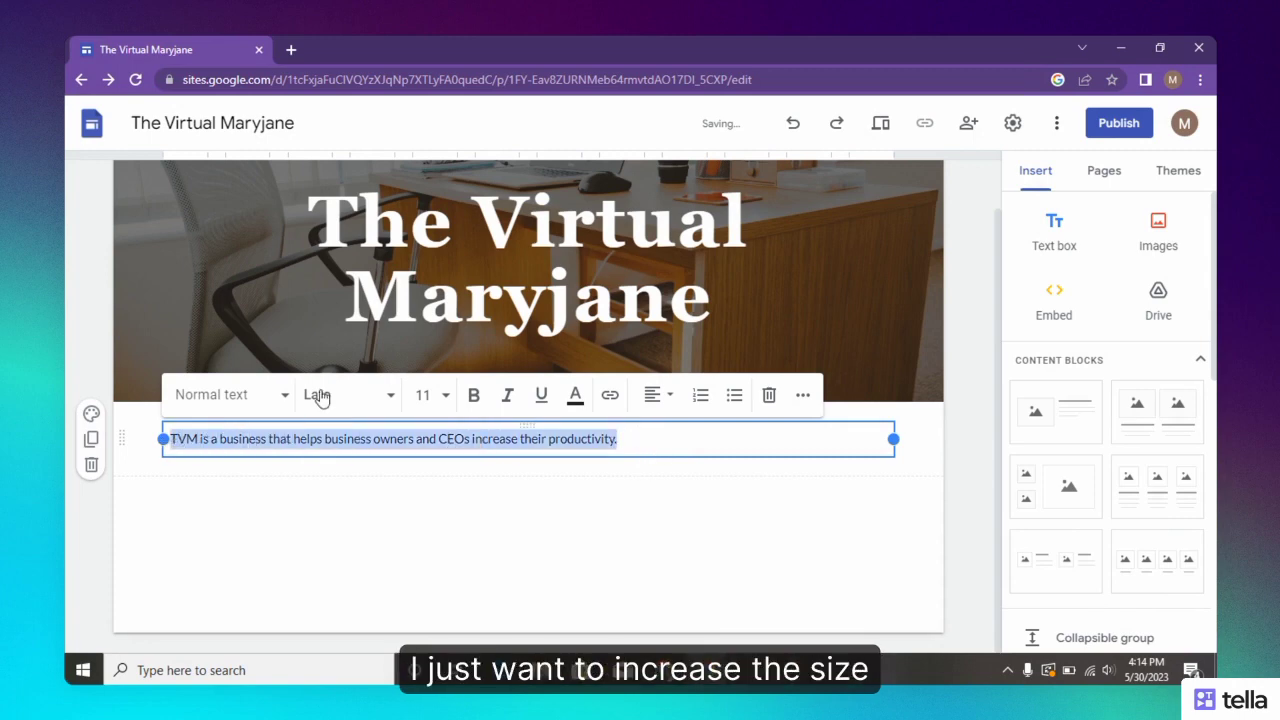
pyautogui.click(446, 398)
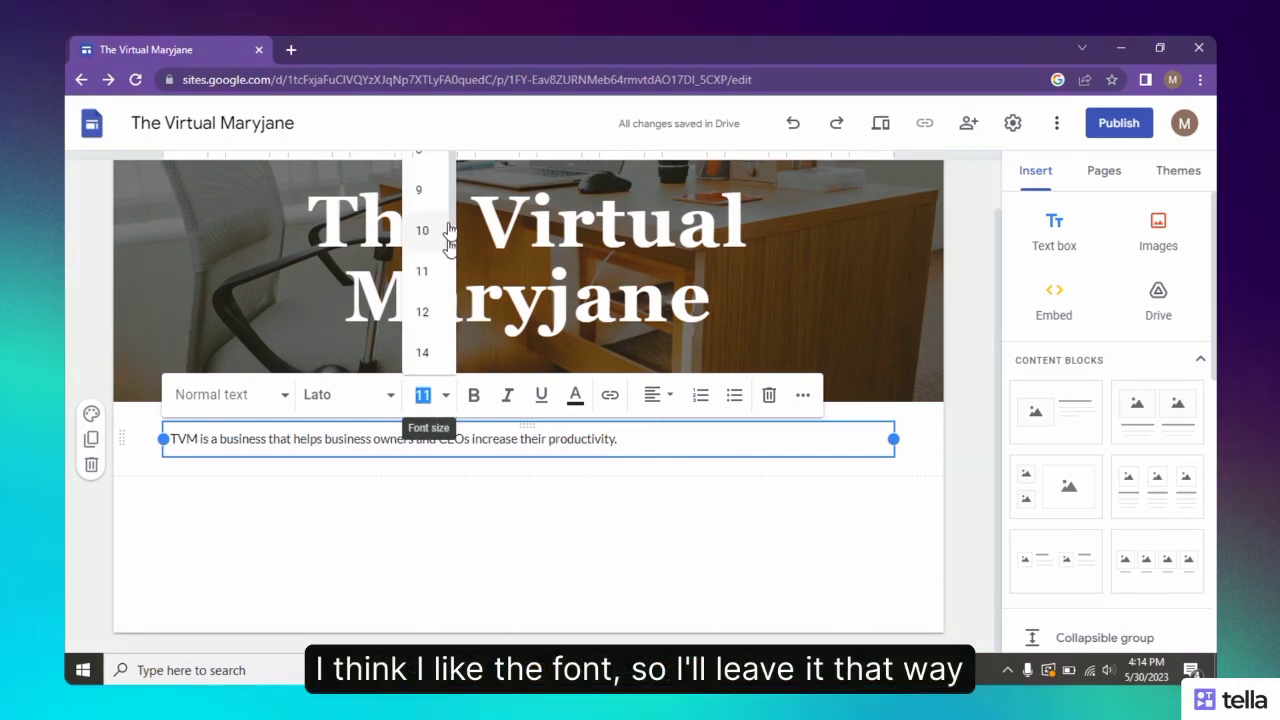
pyautogui.moveTo(449, 222); pyautogui.dragTo(456, 302)
pyautogui.click(422, 291)
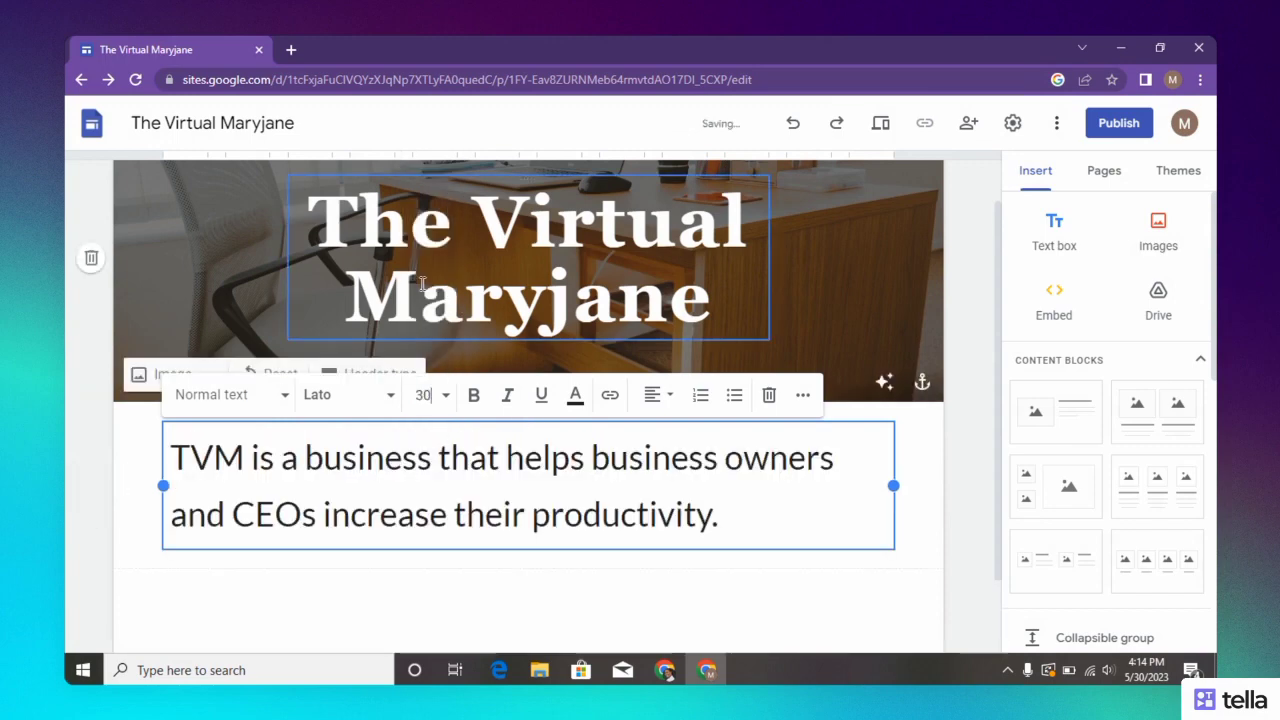
pyautogui.click(925, 594)
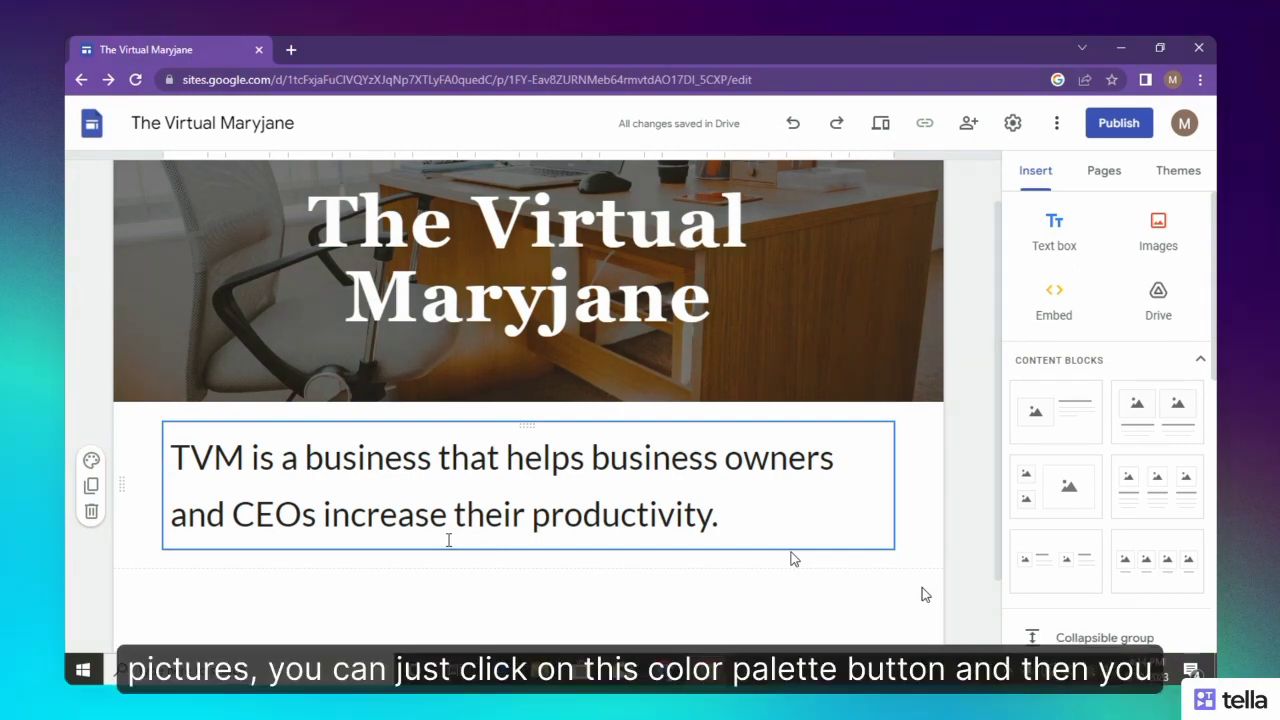
pyautogui.click(94, 463)
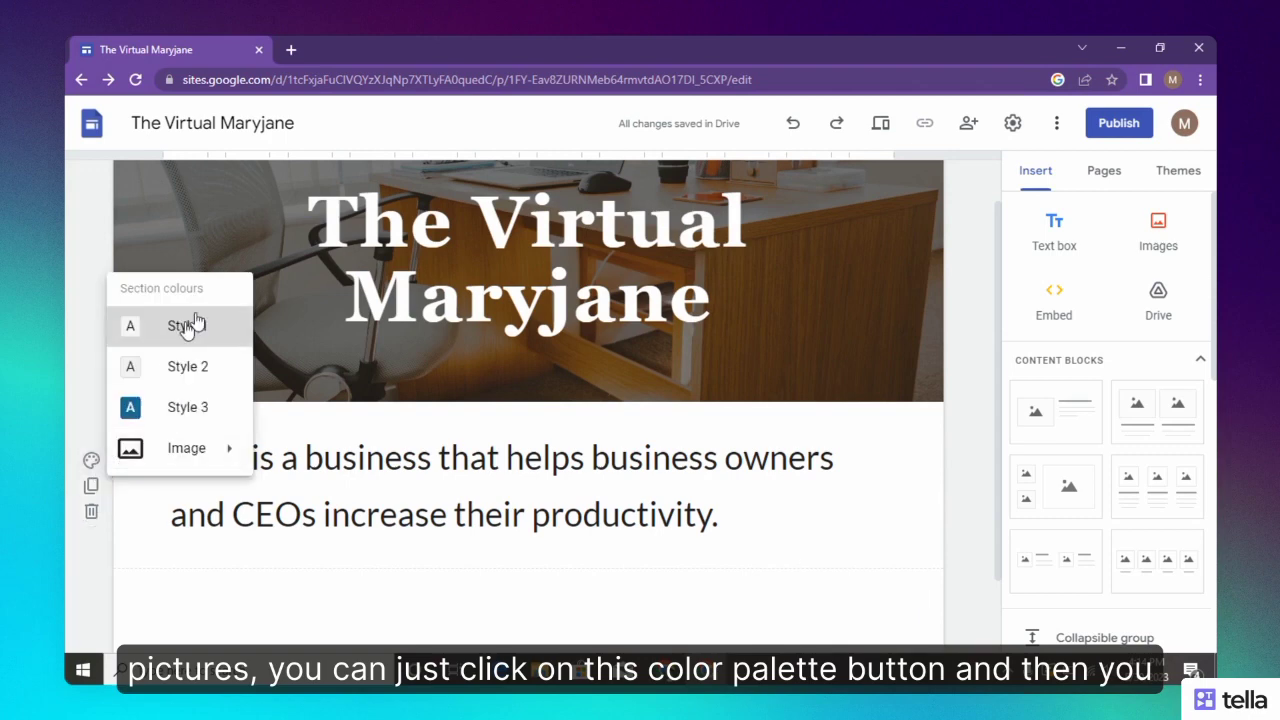
pyautogui.click(194, 412)
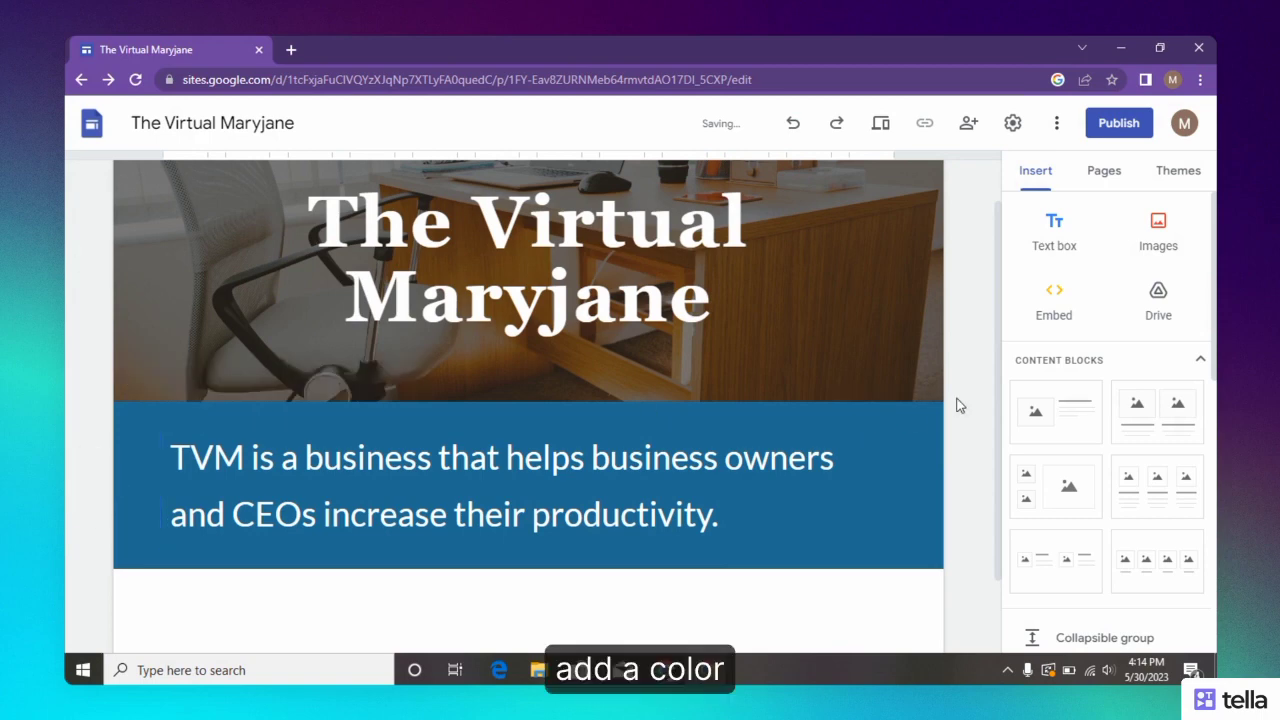
# - Insert the content block with three images side by side and captions beneath the business description section
pyautogui.scroll(-1, 980, 440)
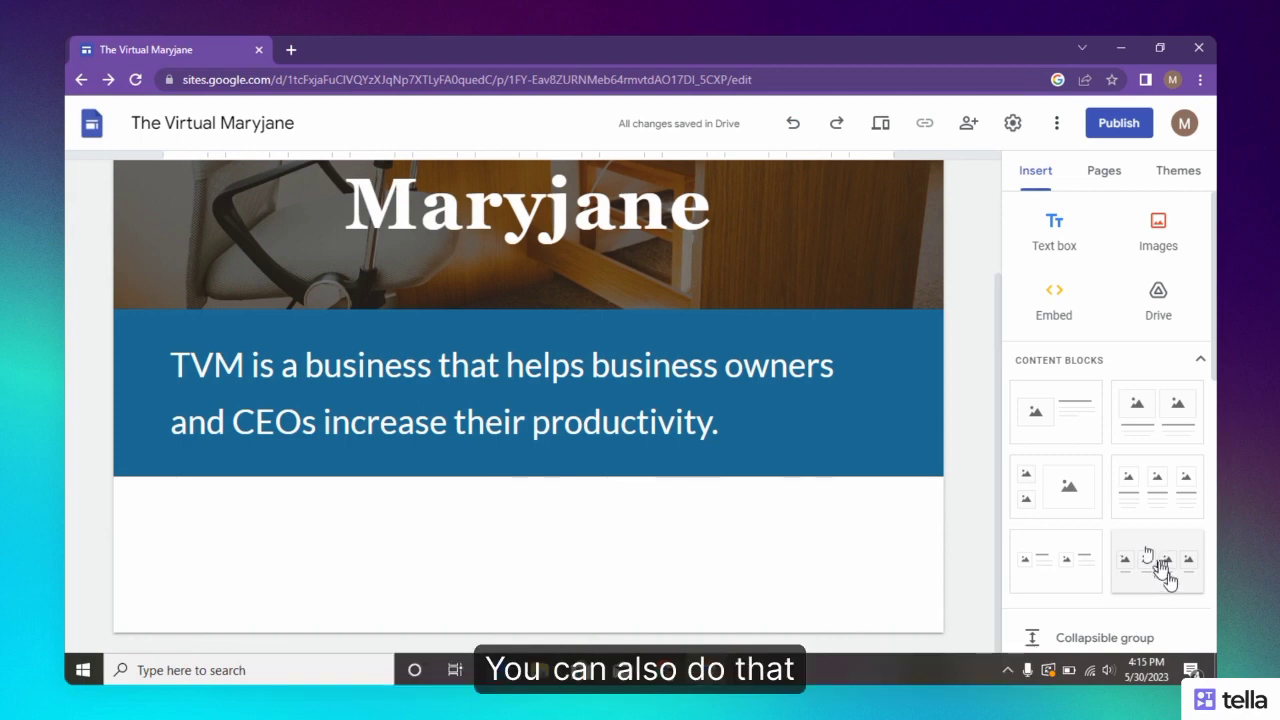
pyautogui.click(1154, 490)
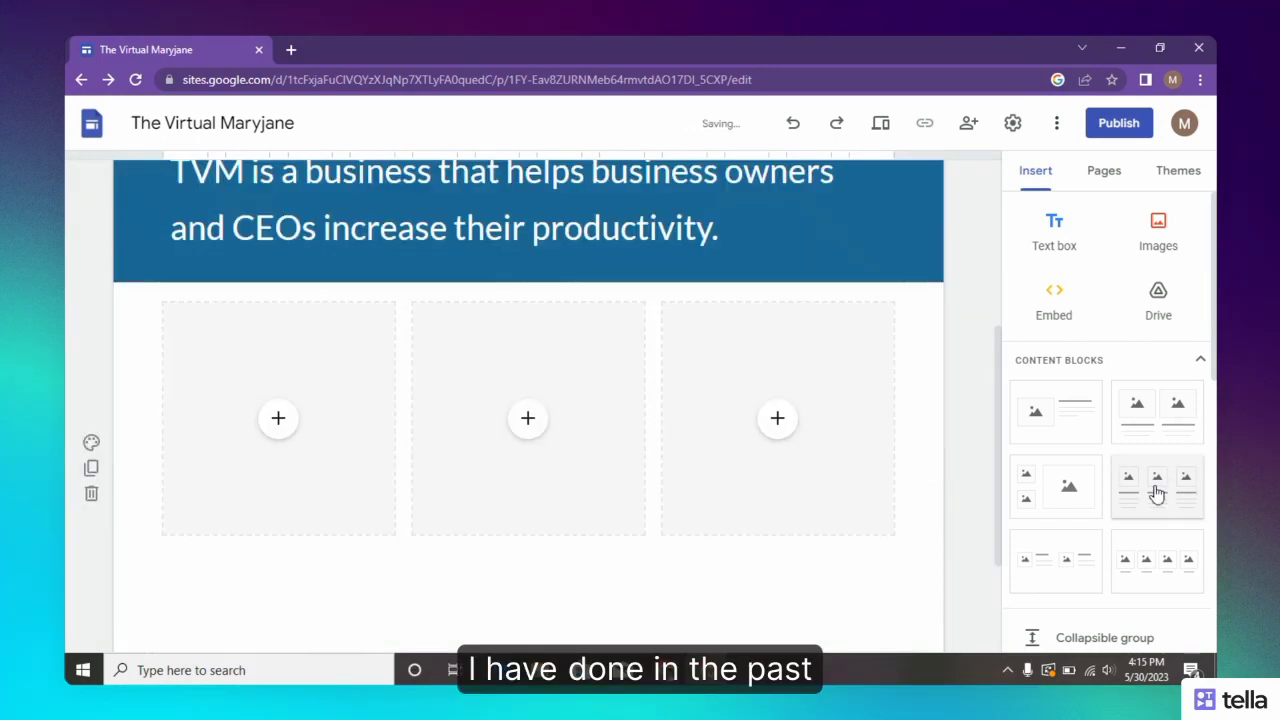
# - Upload the image types-of-data-entry-in-excel-1 from Downloads into the first placeholder of the three-column block
pyautogui.click(266, 374)
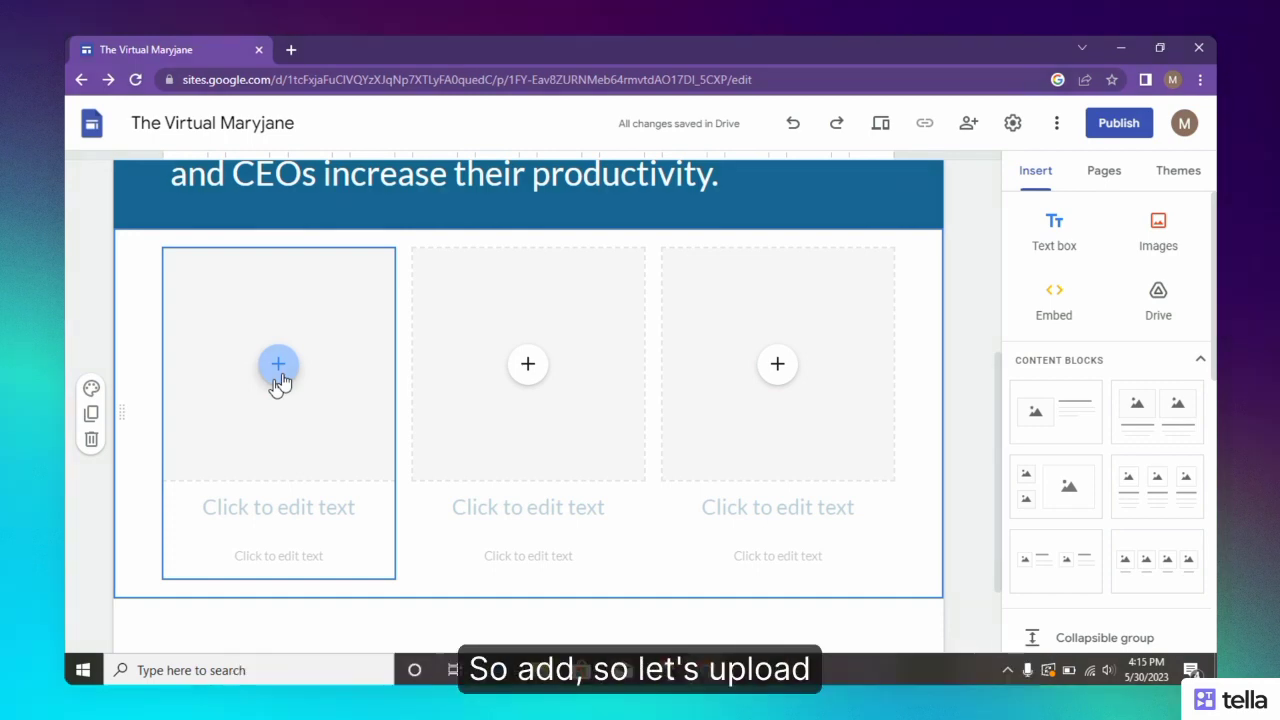
pyautogui.click(279, 380)
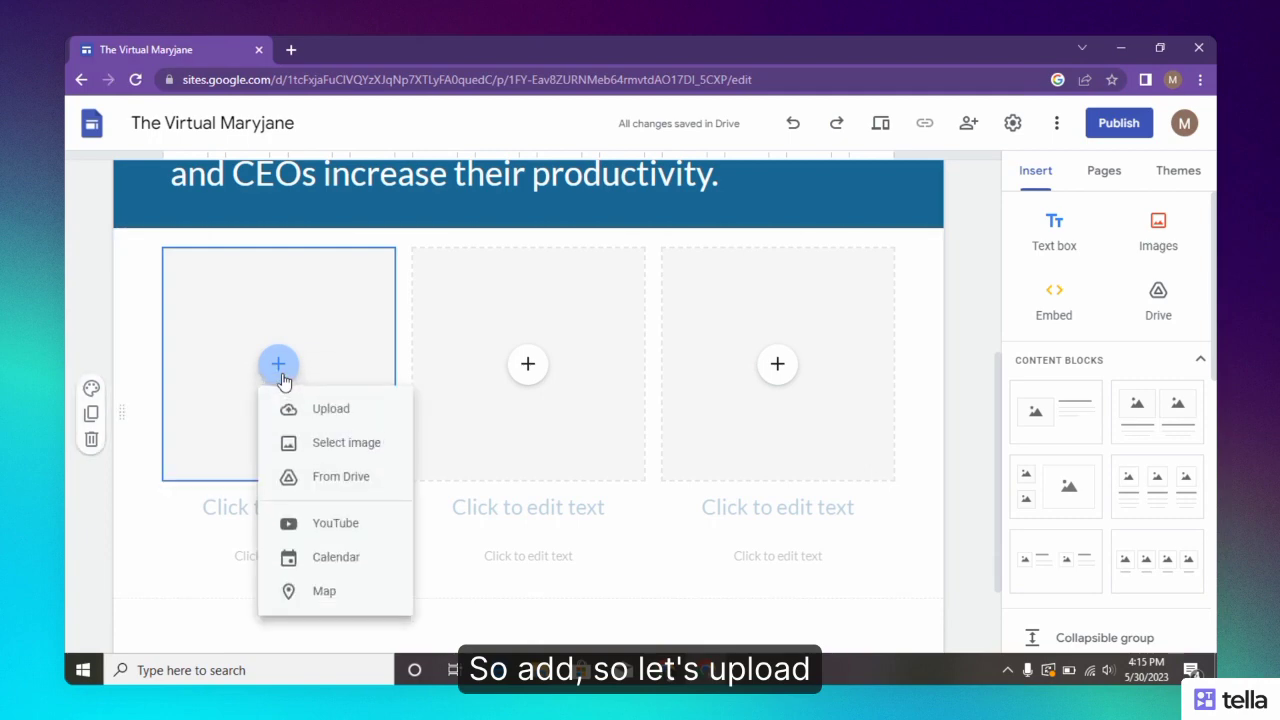
pyautogui.click(340, 424)
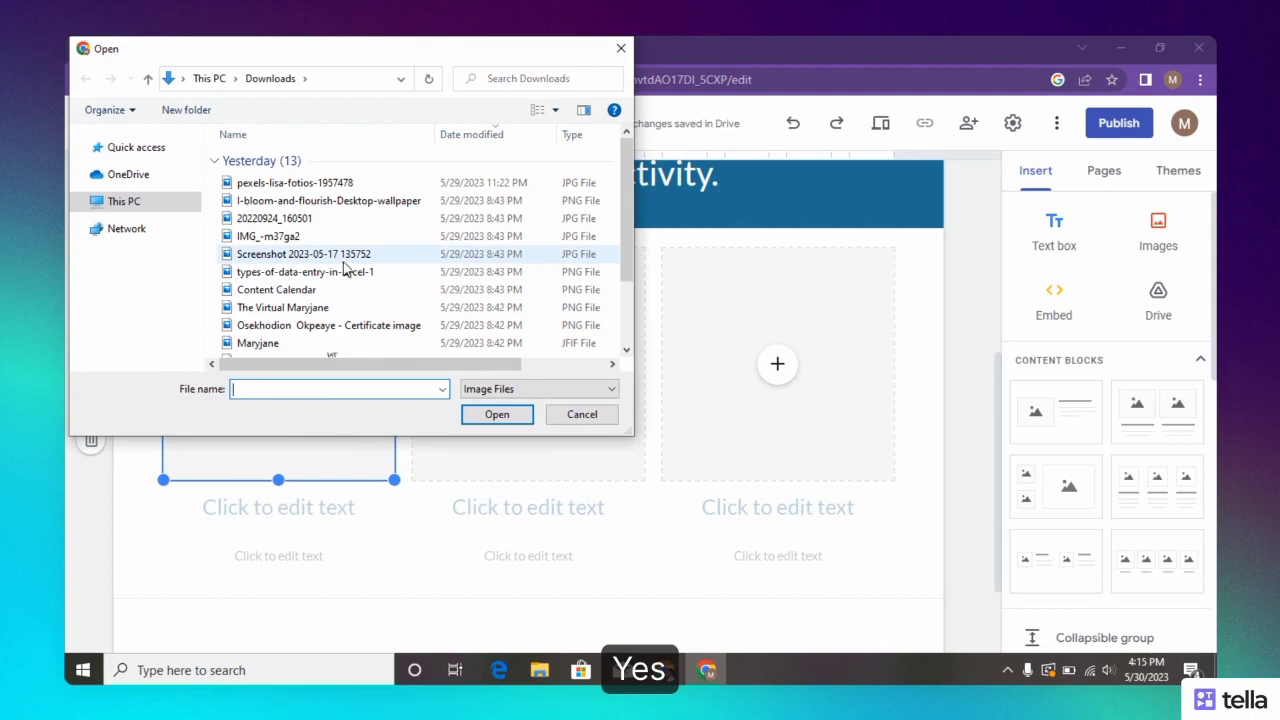
pyautogui.click(321, 280)
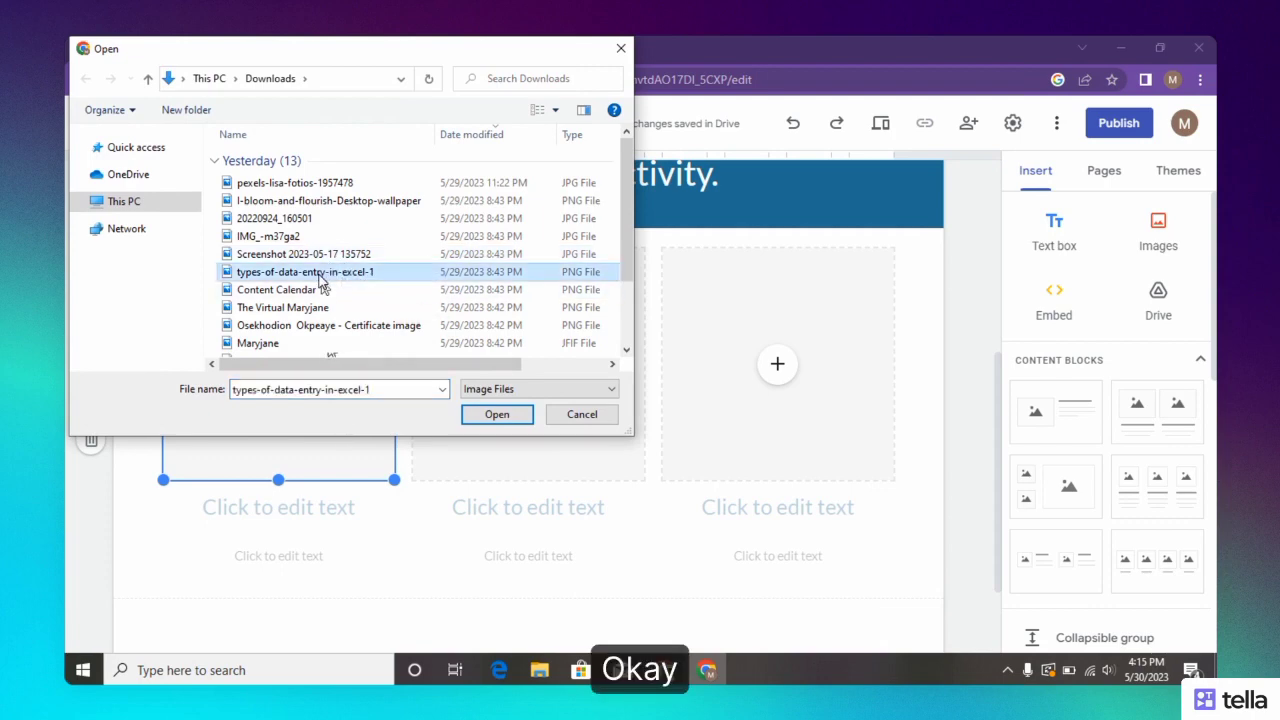
pyautogui.click(497, 415)
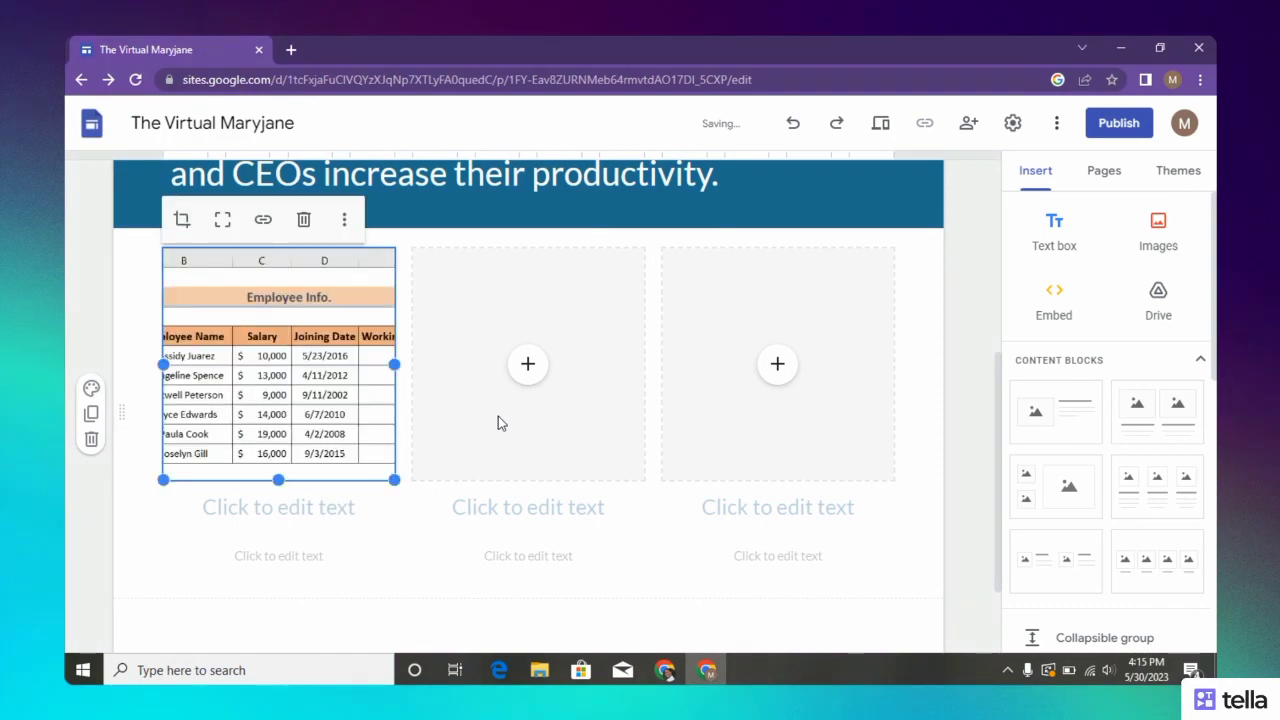
# - Enter "Data Entry" as the heading beneath the first image of the three-column block
pyautogui.click(268, 510)
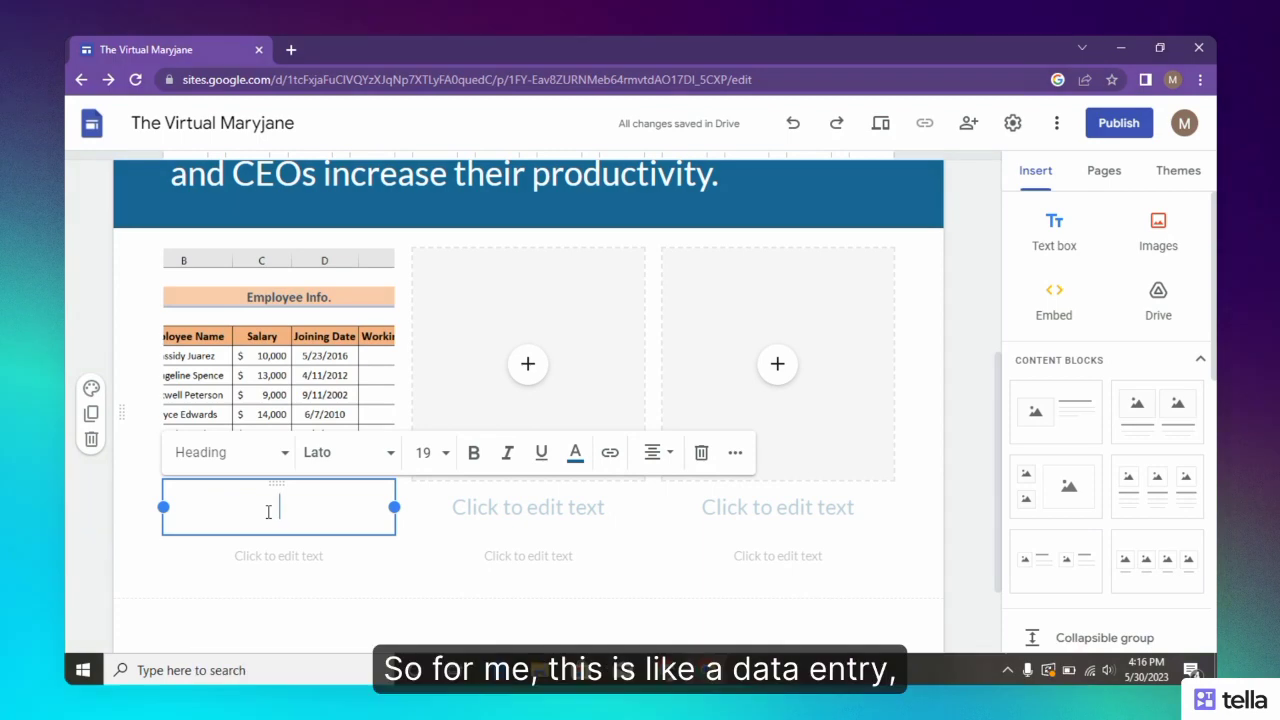
pyautogui.write('Dat')
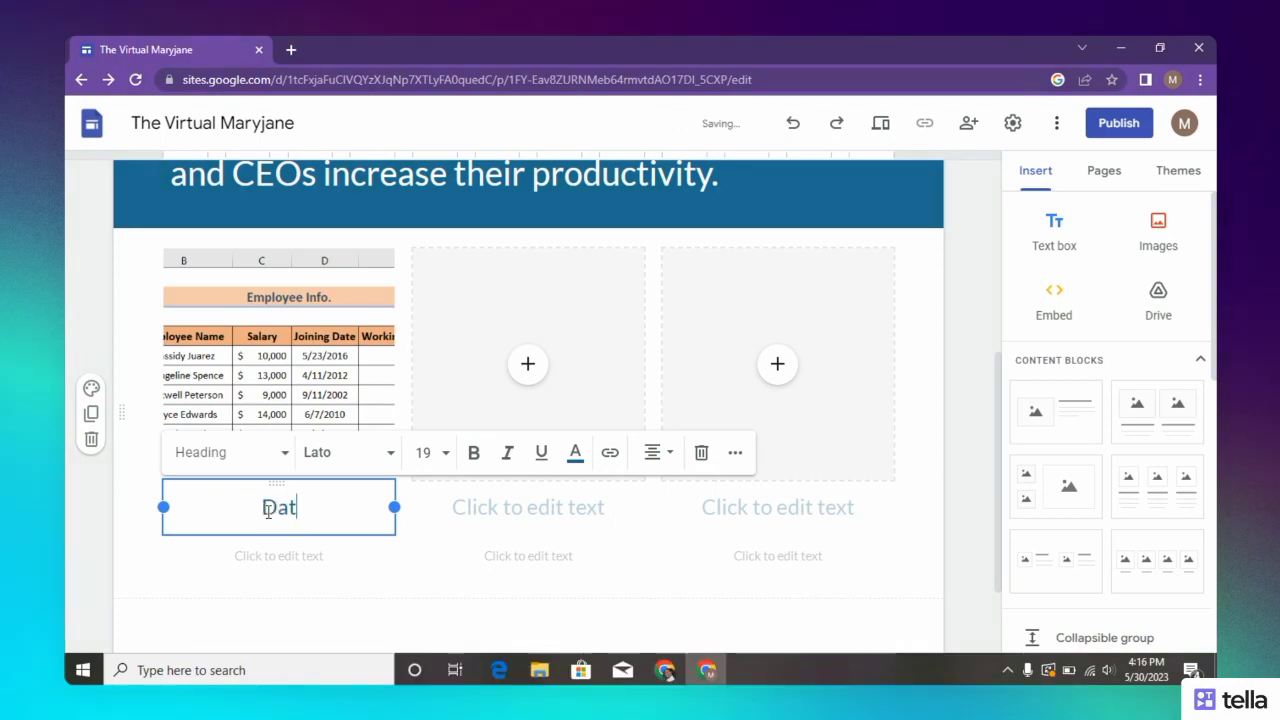
pyautogui.write('a')
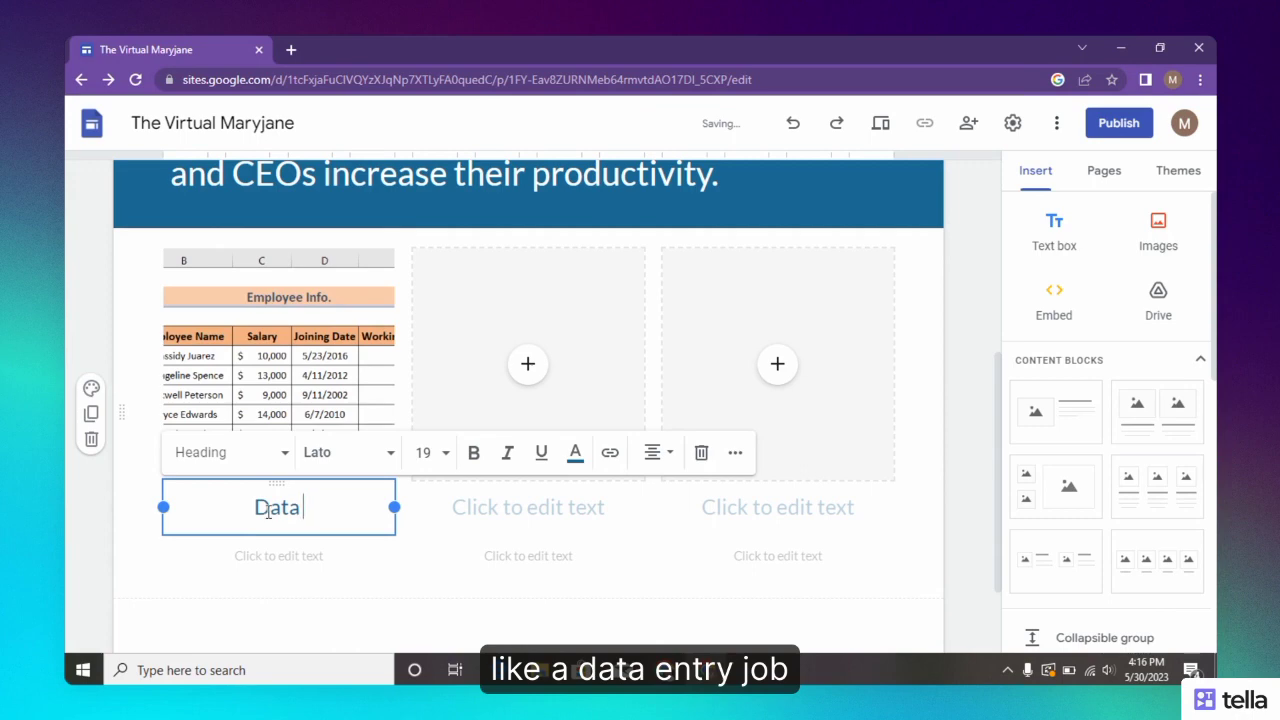
pyautogui.write(' Enty')
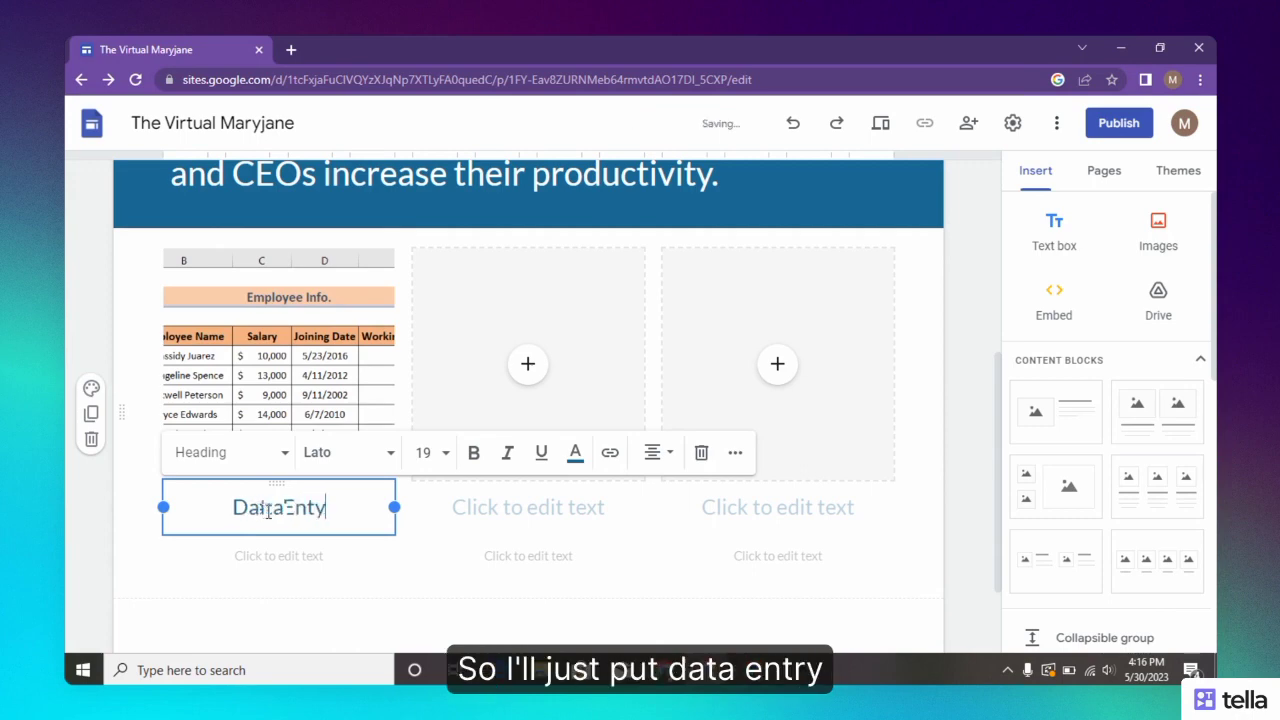
pyautogui.press('Left')
pyautogui.write('r')
pyautogui.press('End')
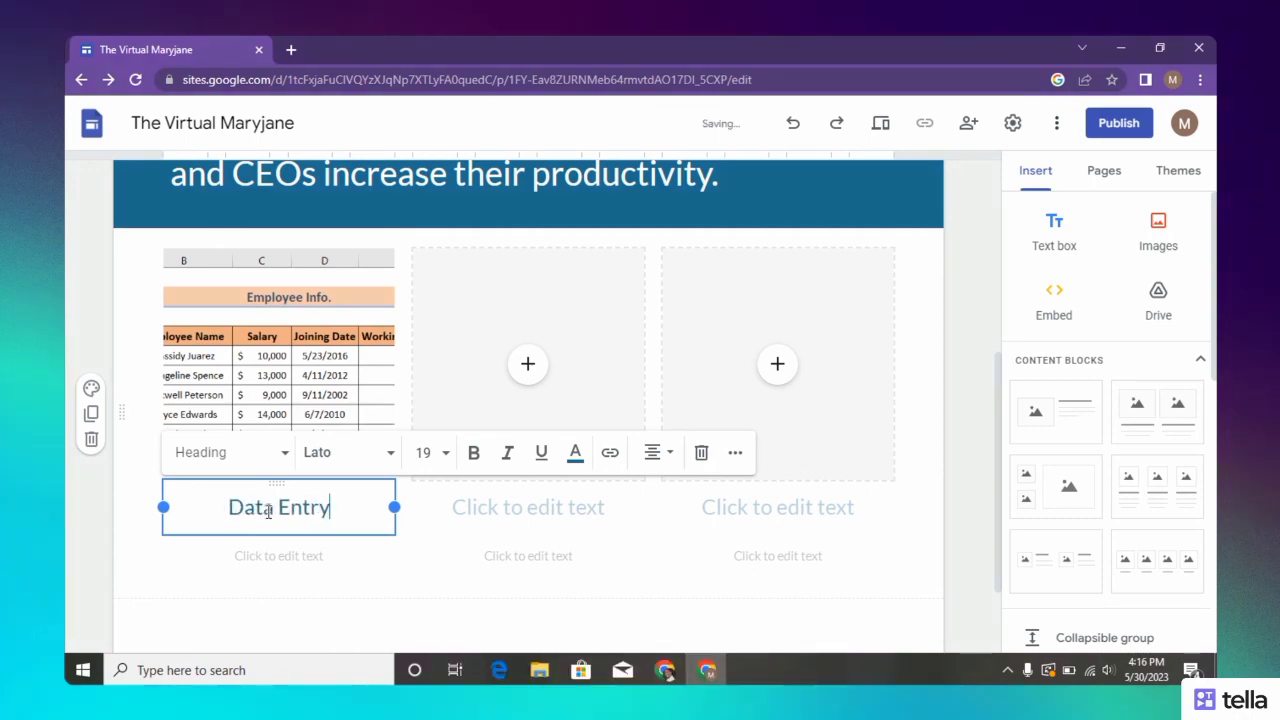
pyautogui.click(527, 366)
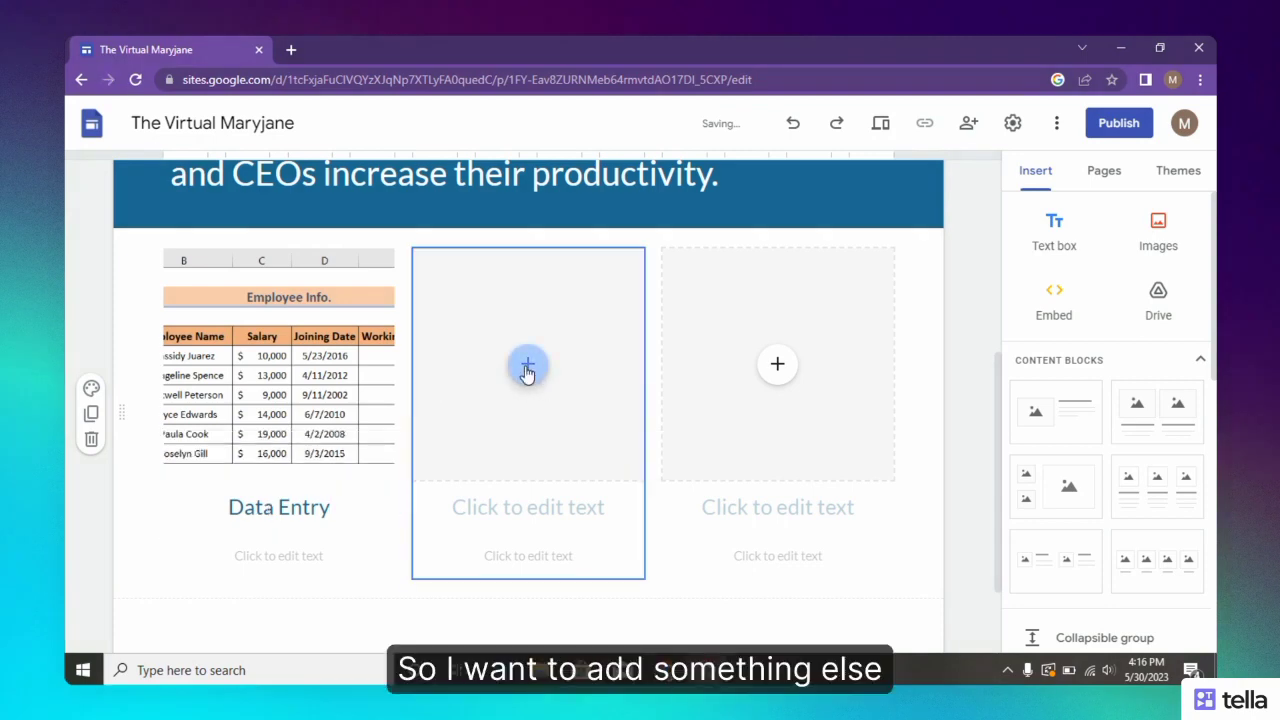
pyautogui.click(571, 416)
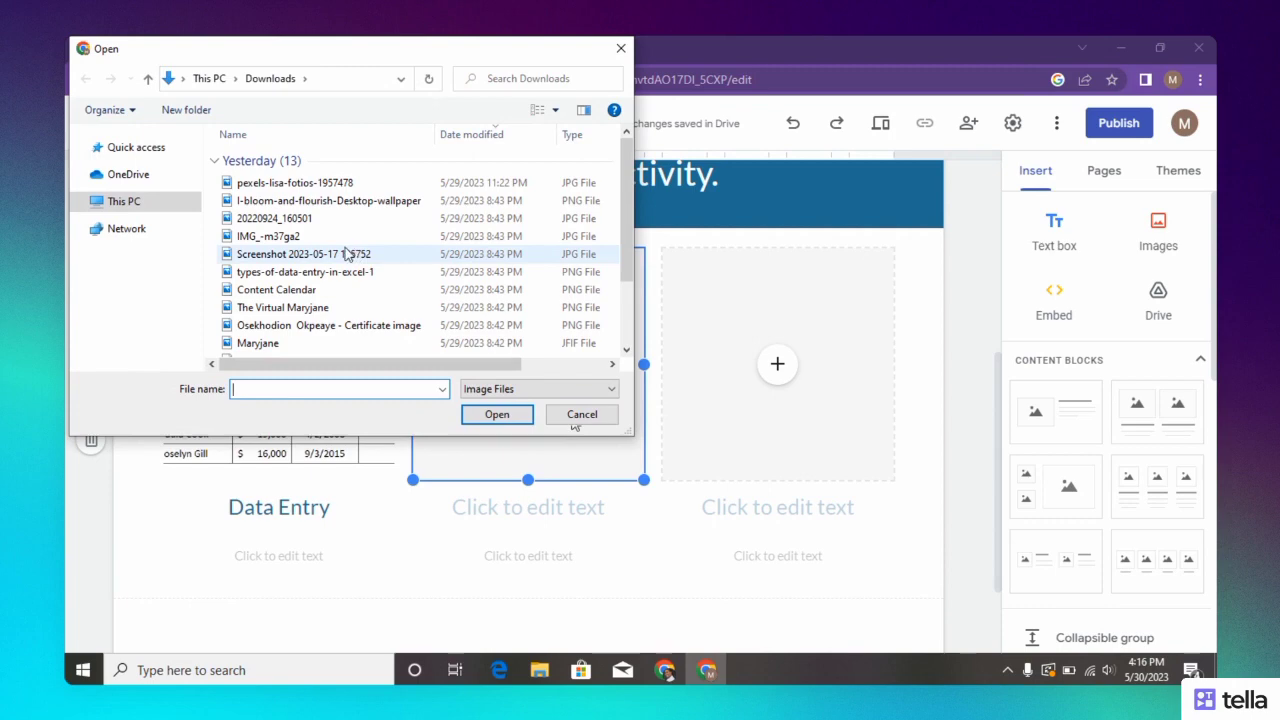
pyautogui.click(333, 257)
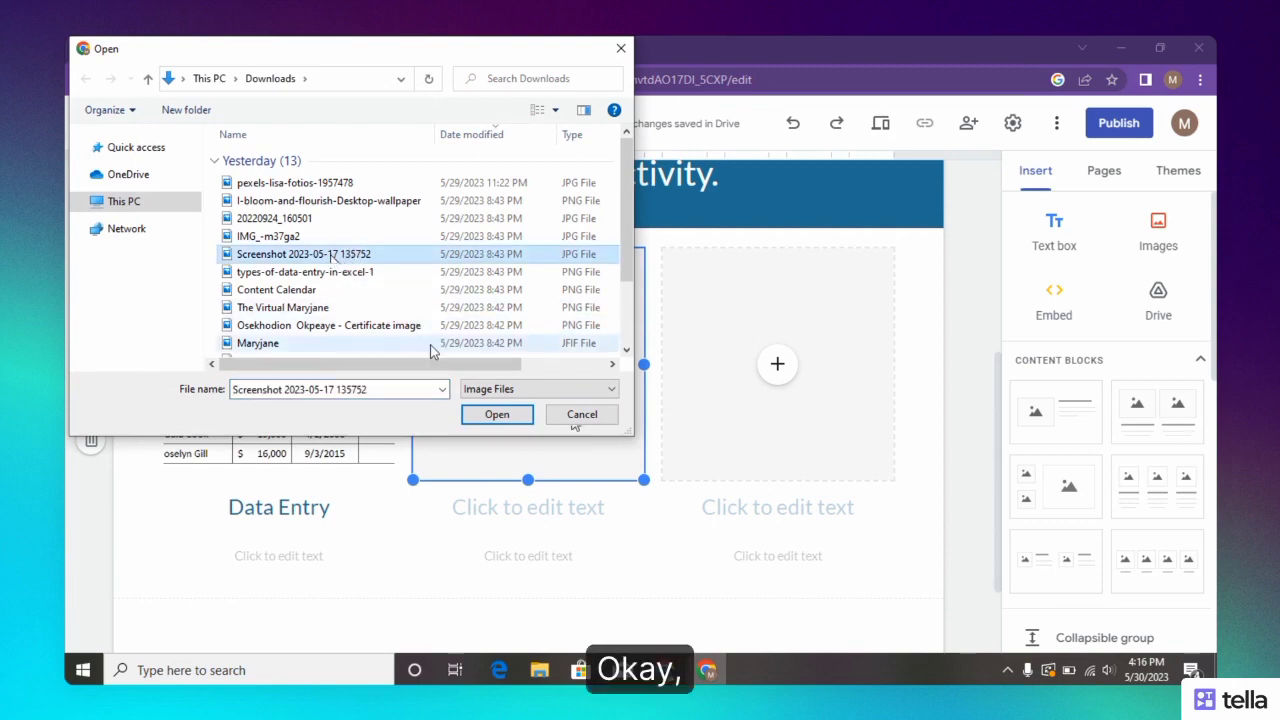
pyautogui.click(500, 416)
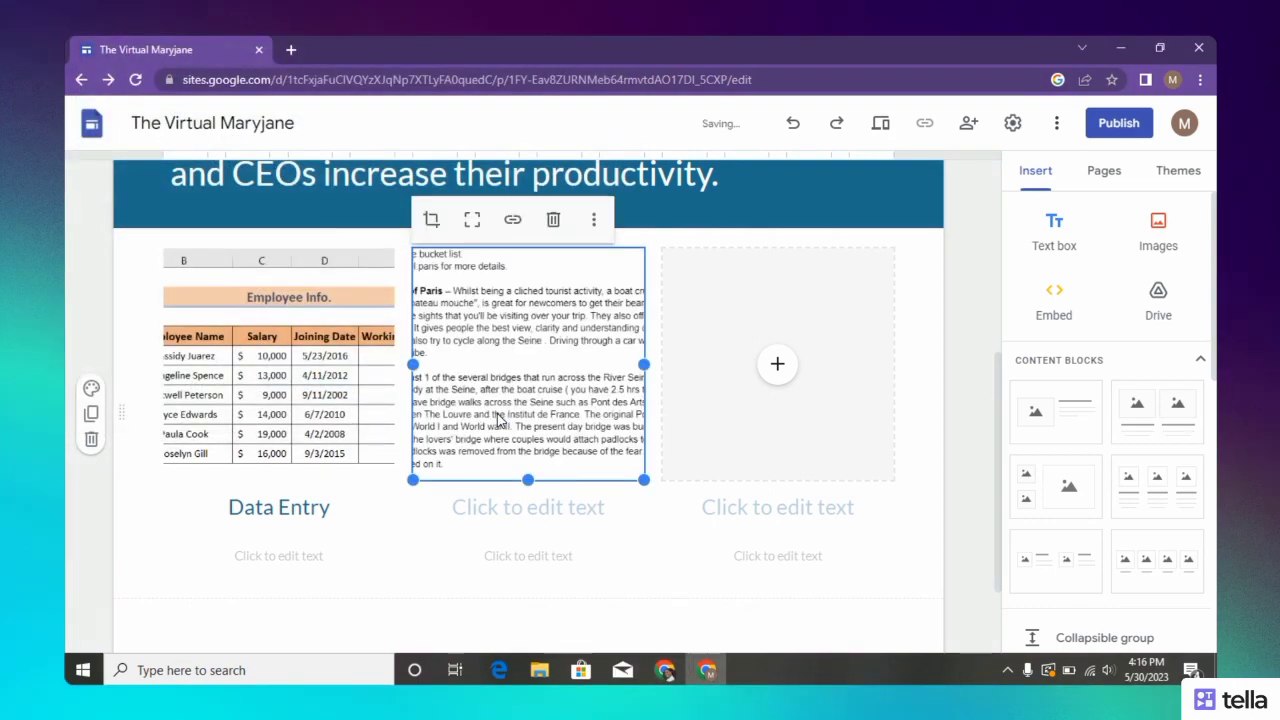
# - Enter "Typing Job" as the heading beneath the middle image of the three-column block
pyautogui.click(512, 502)
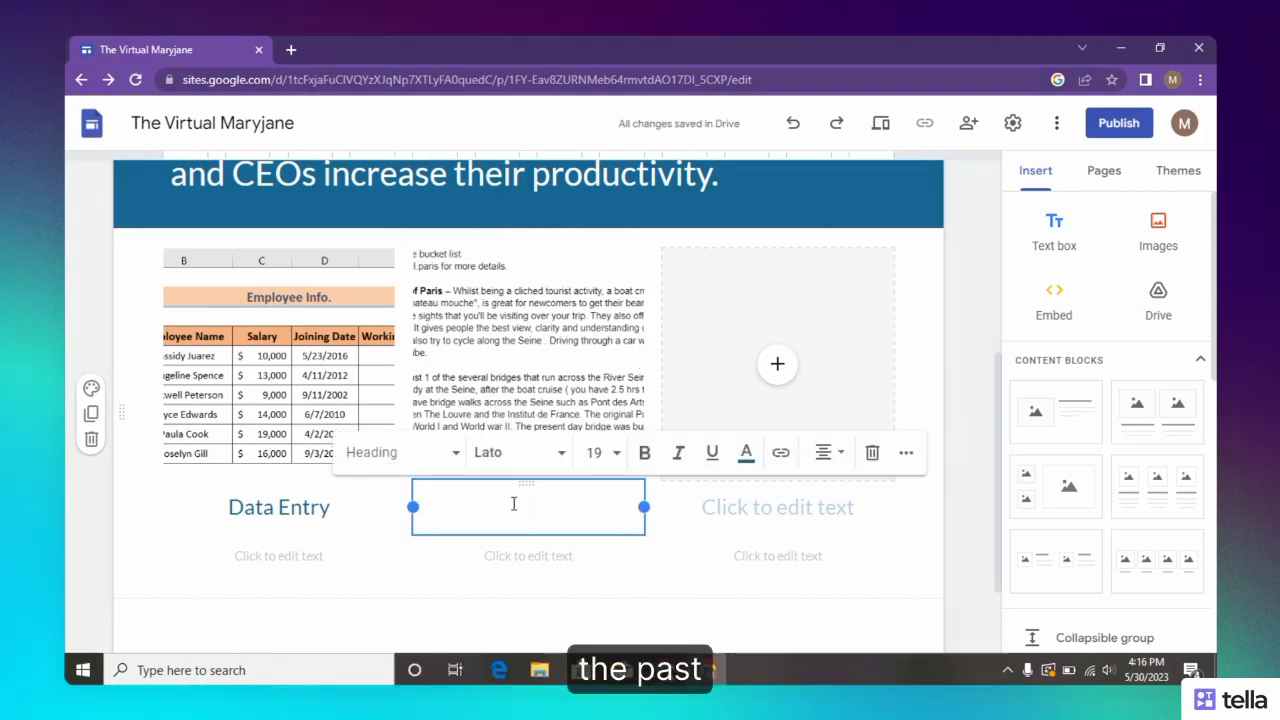
pyautogui.write('Tyin')
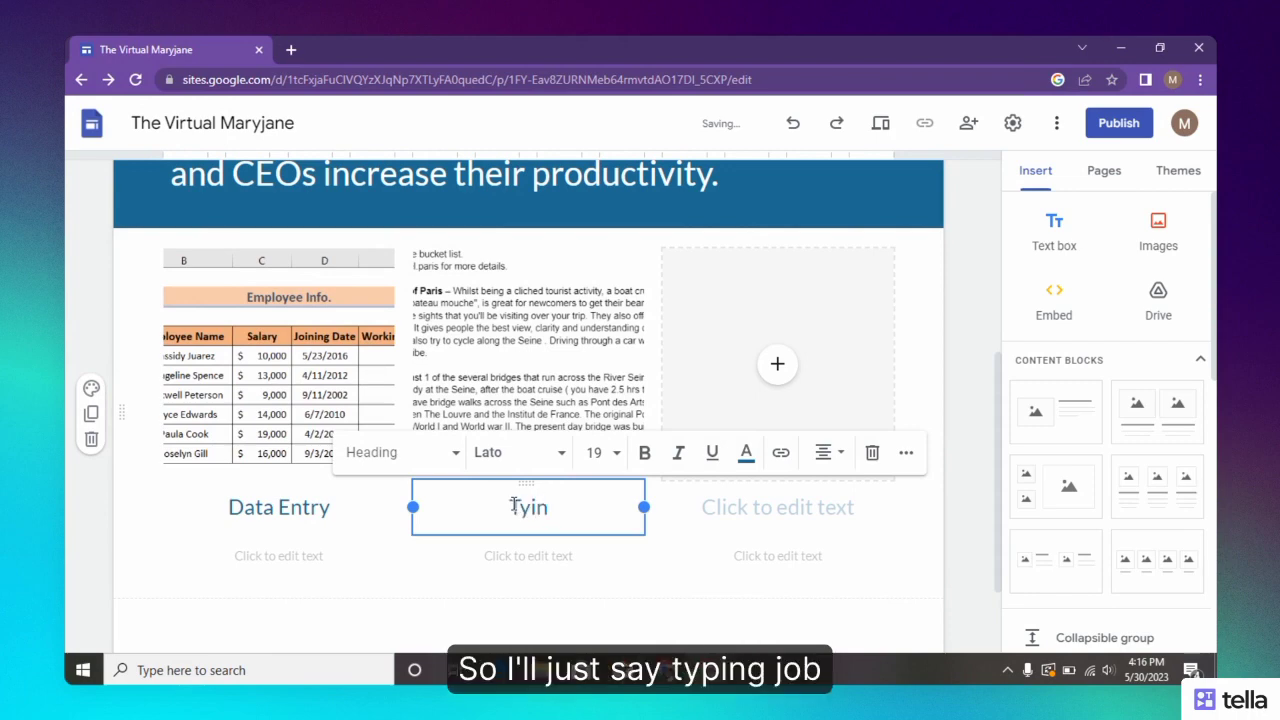
pyautogui.write('g')
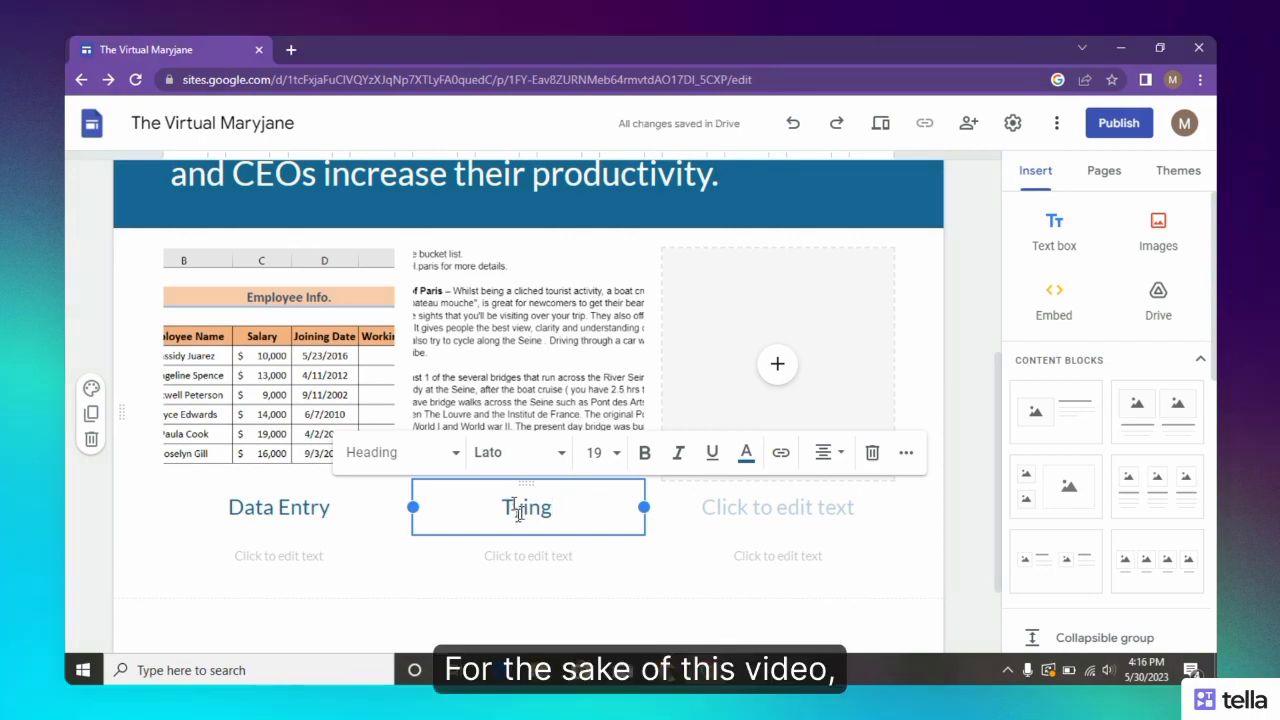
pyautogui.click(516, 509)
pyautogui.write('p')
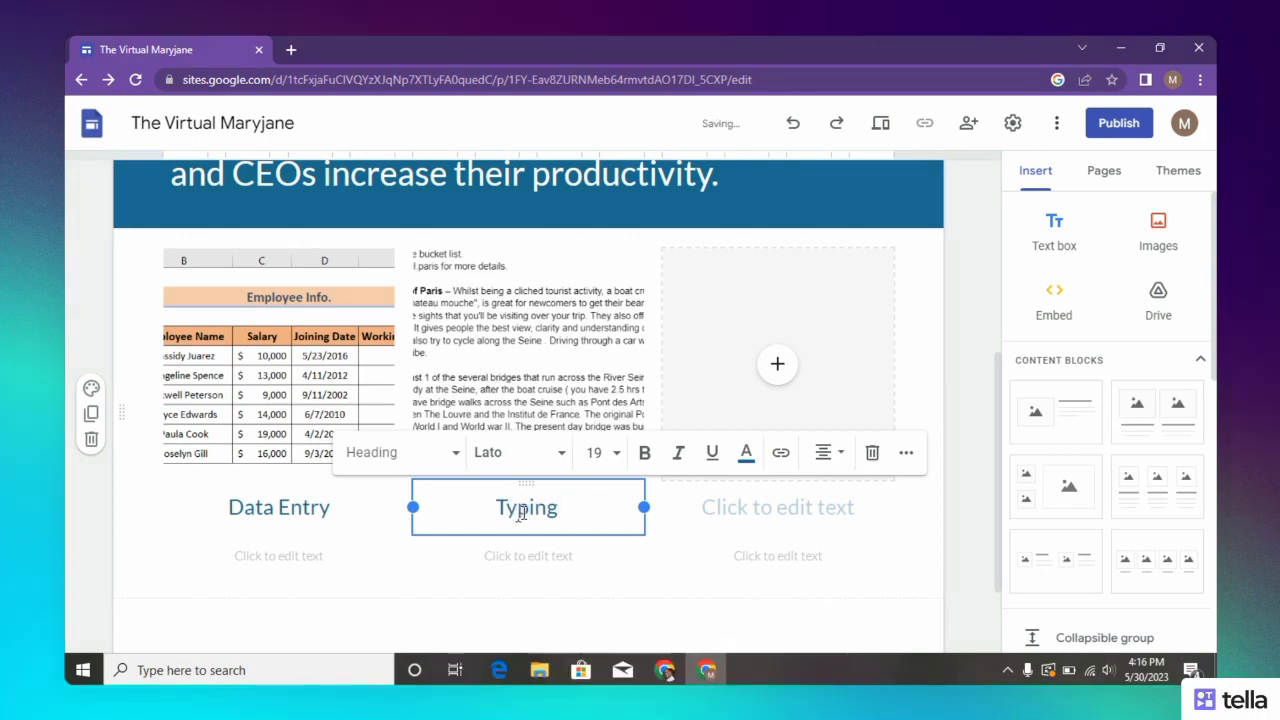
pyautogui.click(568, 504)
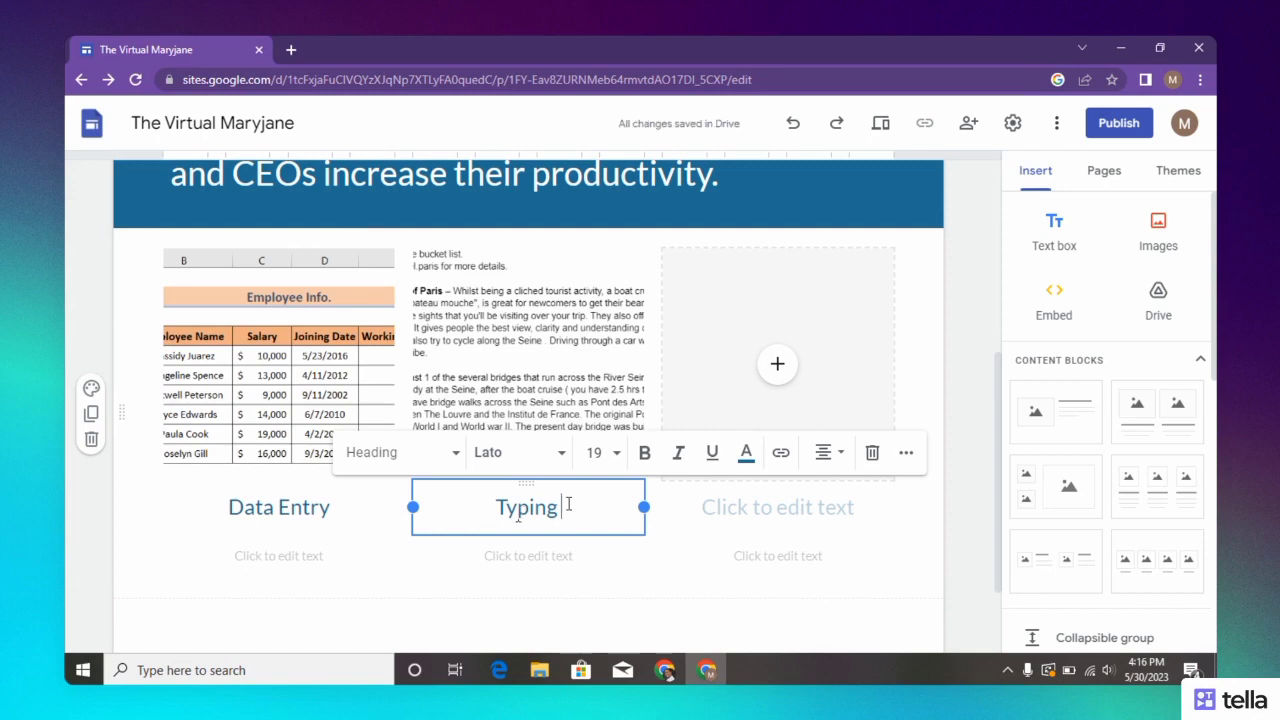
pyautogui.write('JJ')
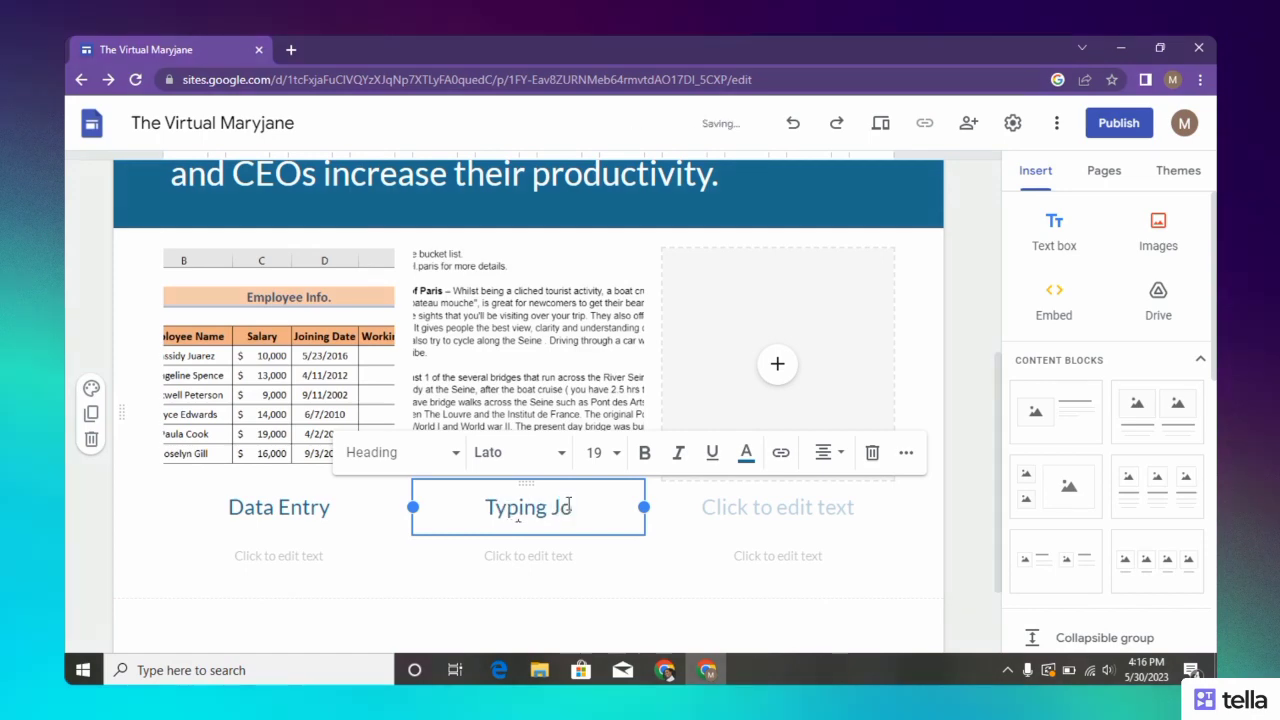
pyautogui.press('BackSpace')
pyautogui.write('ob')
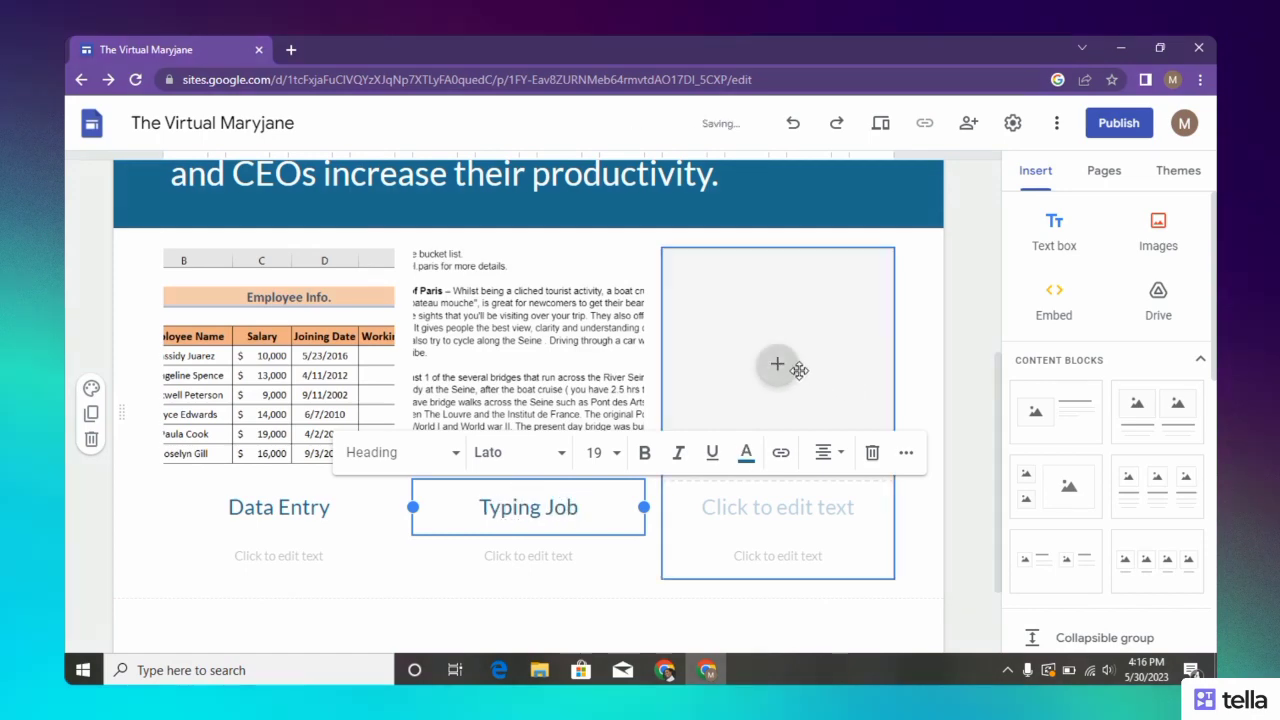
pyautogui.click(920, 407)
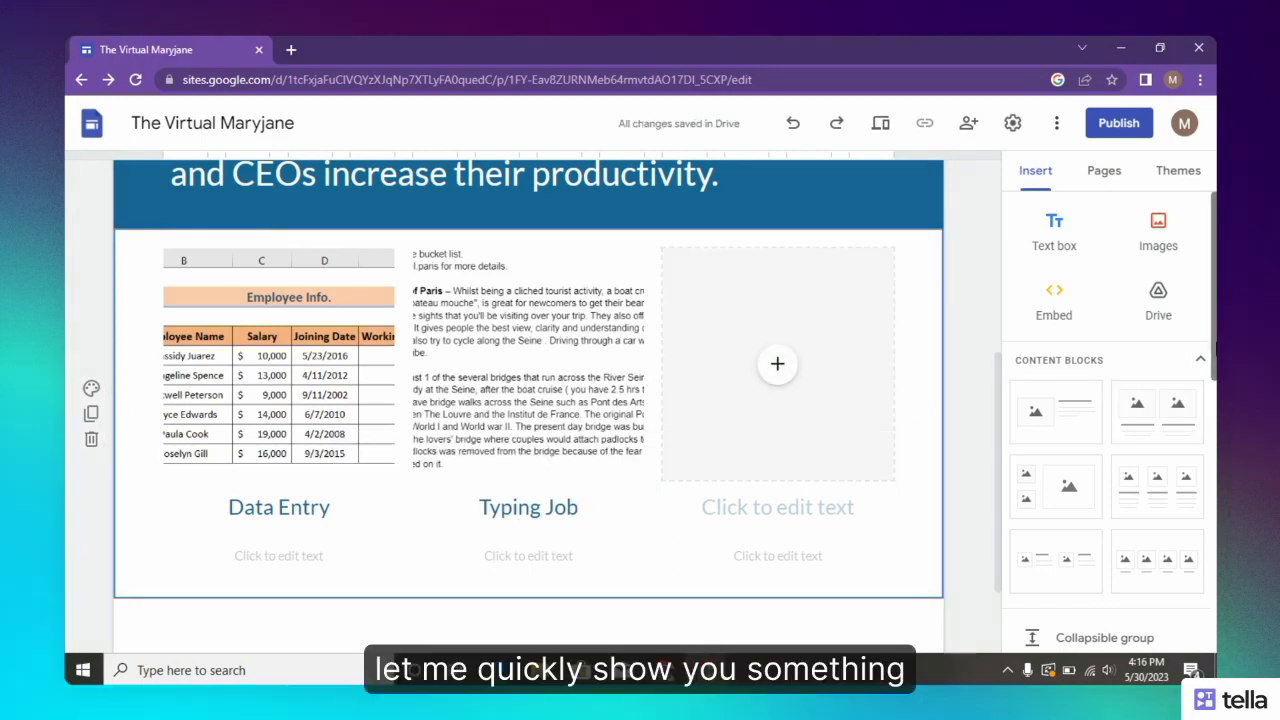
# - Try a table of contents between the page header and the business description, and delete it again
pyautogui.moveTo(1214, 344); pyautogui.dragTo(1214, 497)
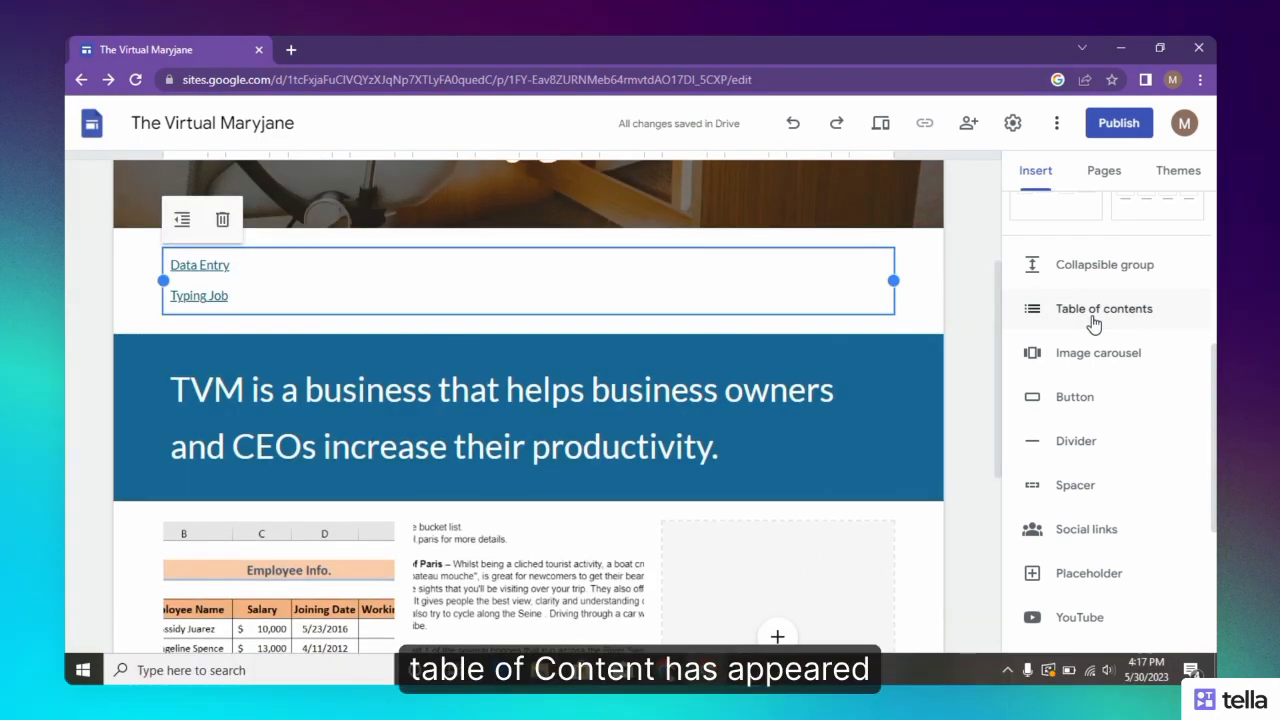
pyautogui.click(223, 221)
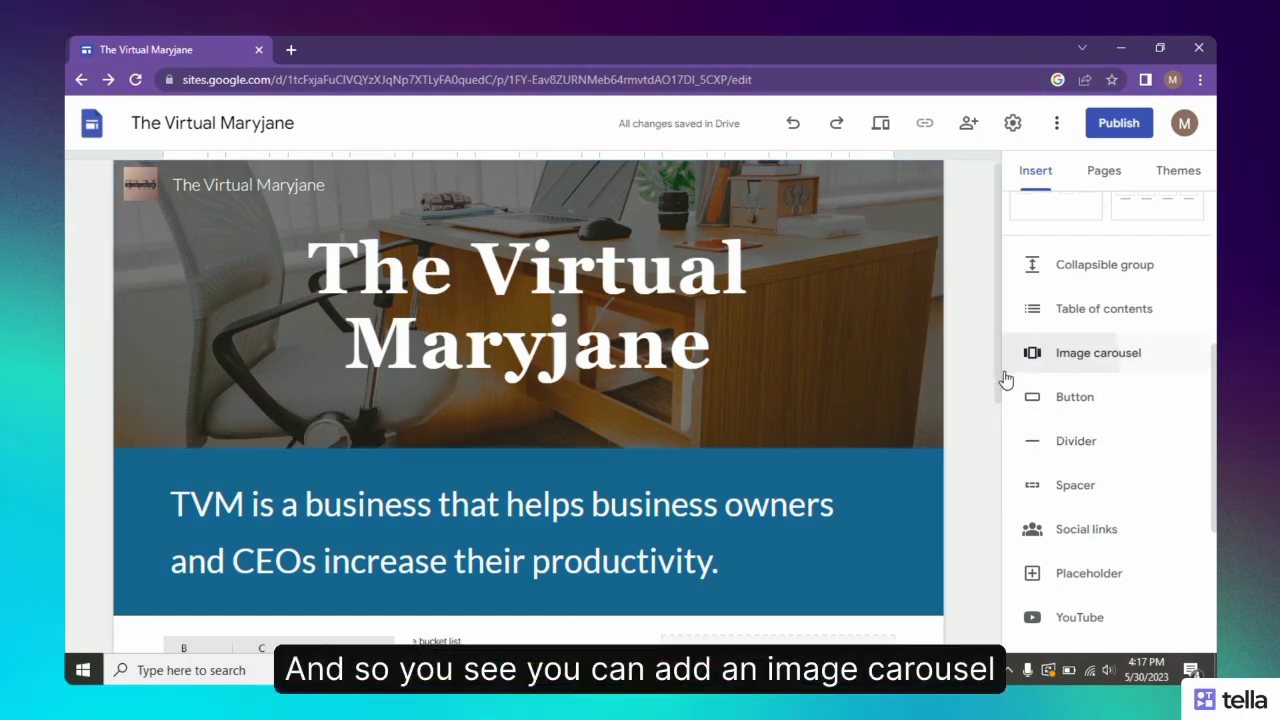
# - Search YouTube for "virtual assistant" and insert the video "How To Be A Virtual Assistant in 2023!" into the third placeholder
pyautogui.scroll(-5, 995, 506)
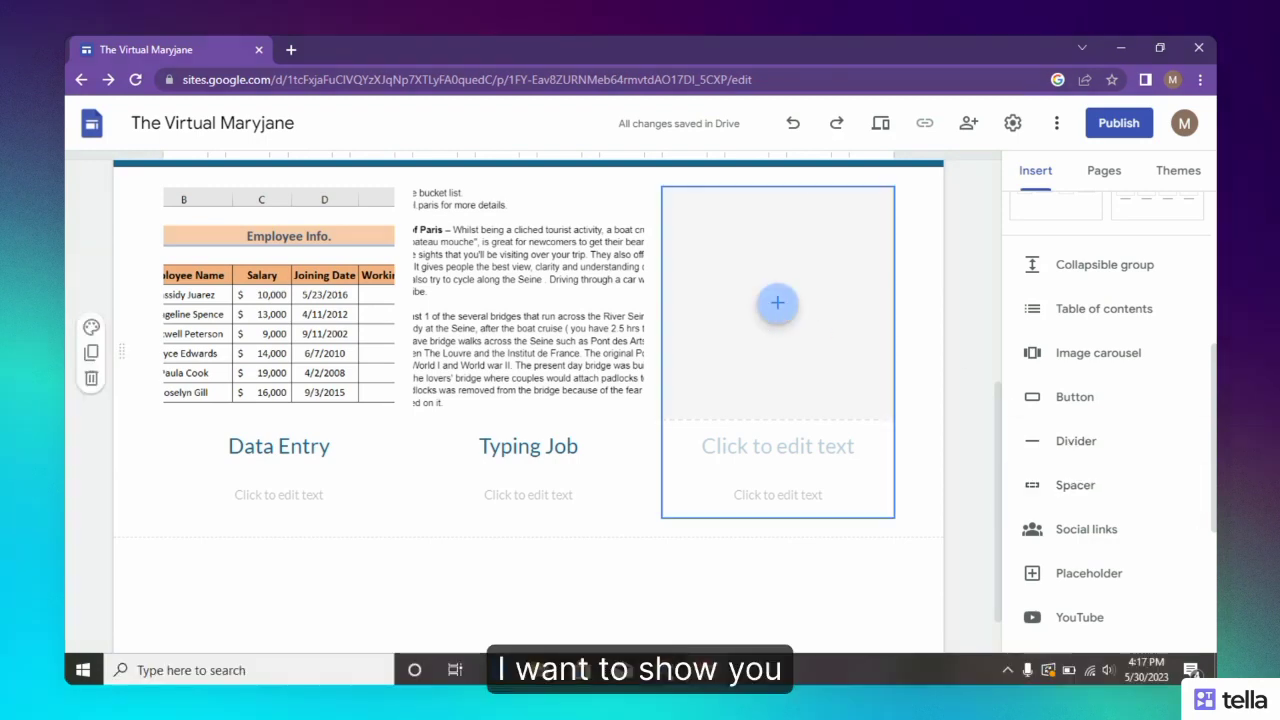
pyautogui.click(777, 316)
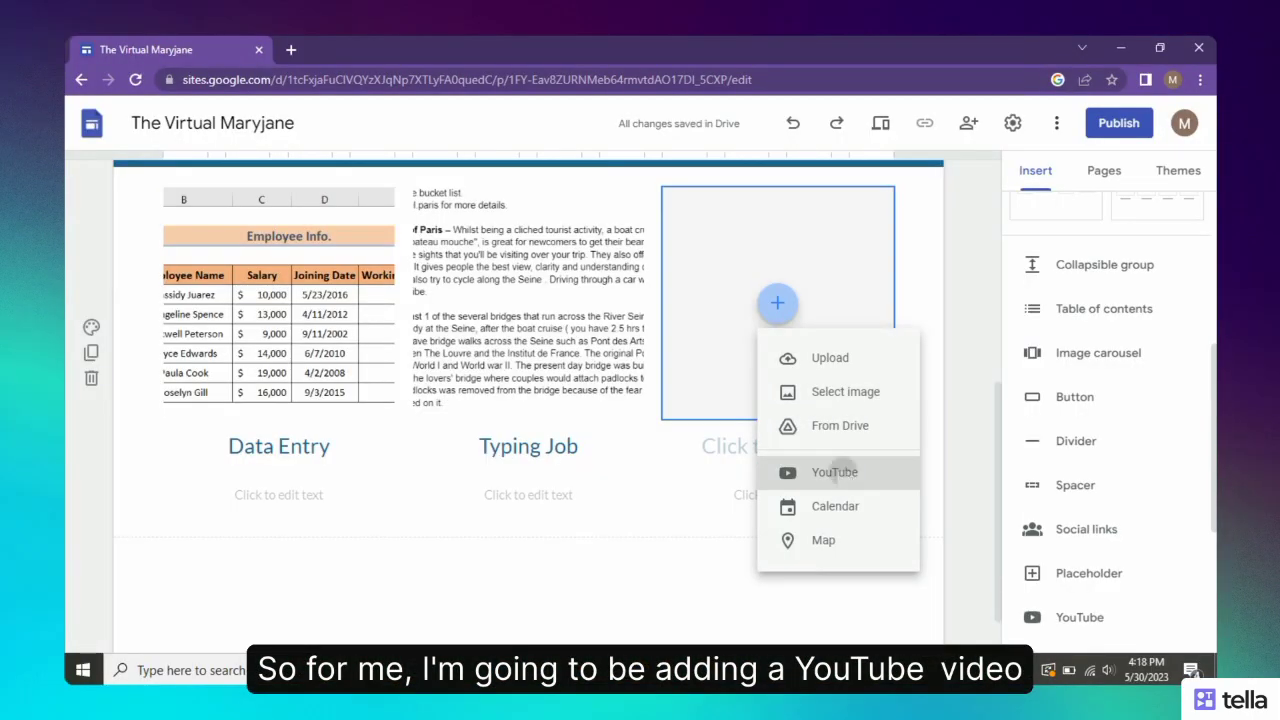
pyautogui.click(843, 476)
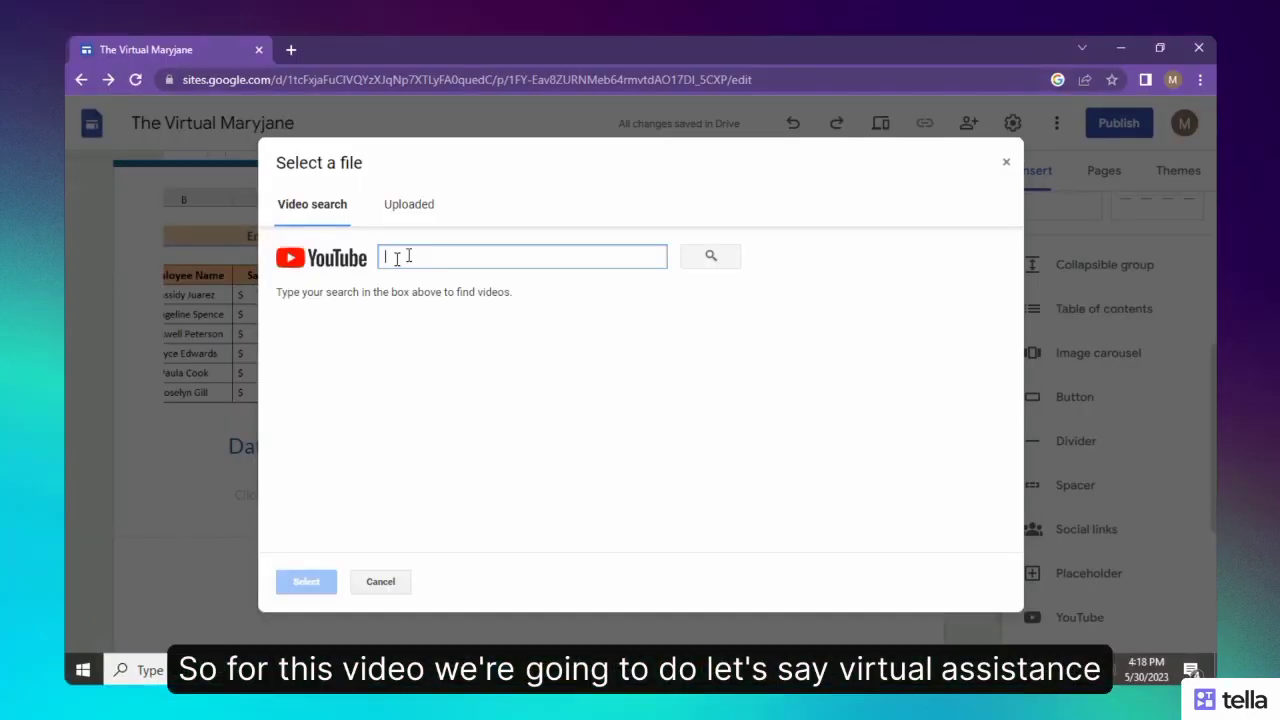
pyautogui.write('vi')
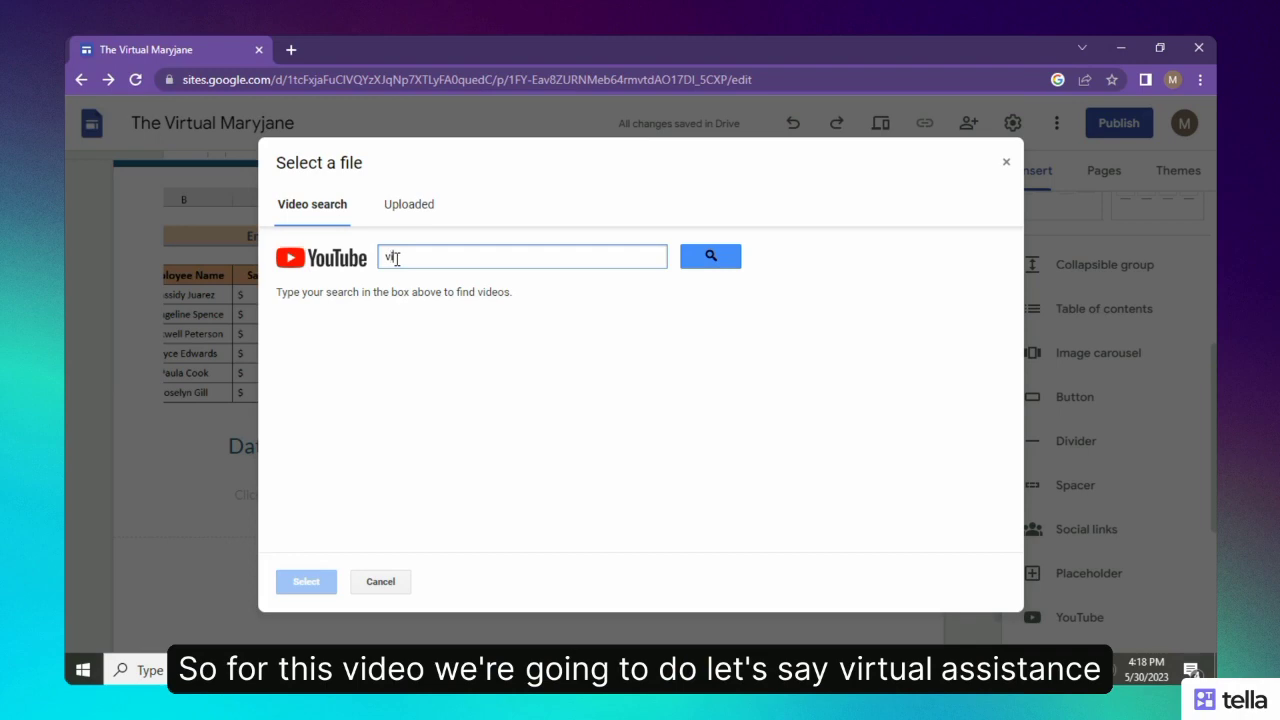
pyautogui.write('rtu')
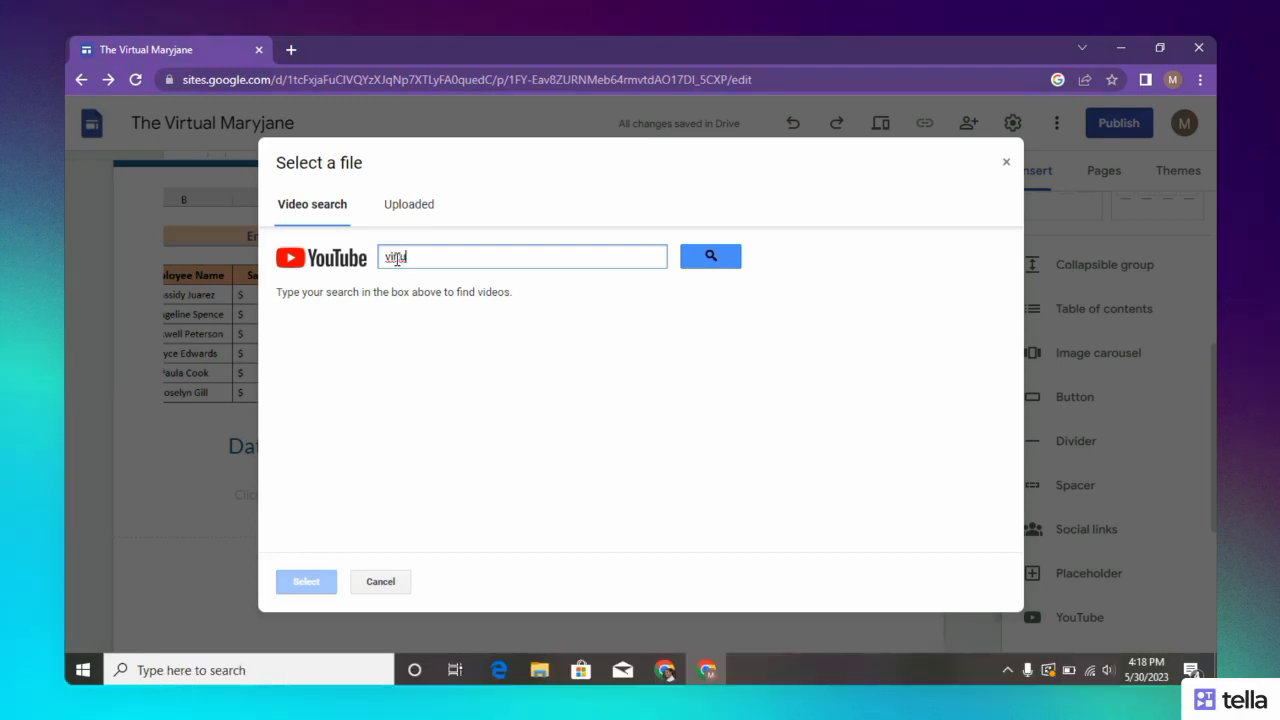
pyautogui.write('al assistant')
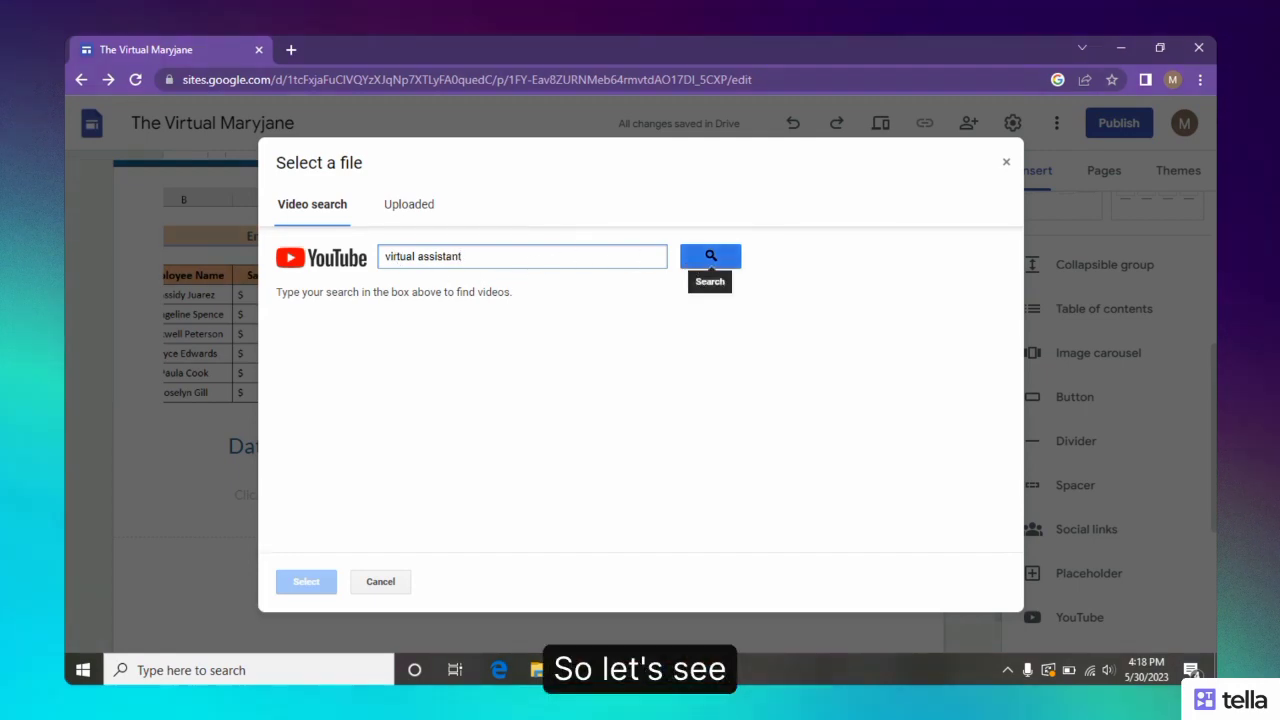
pyautogui.click(693, 262)
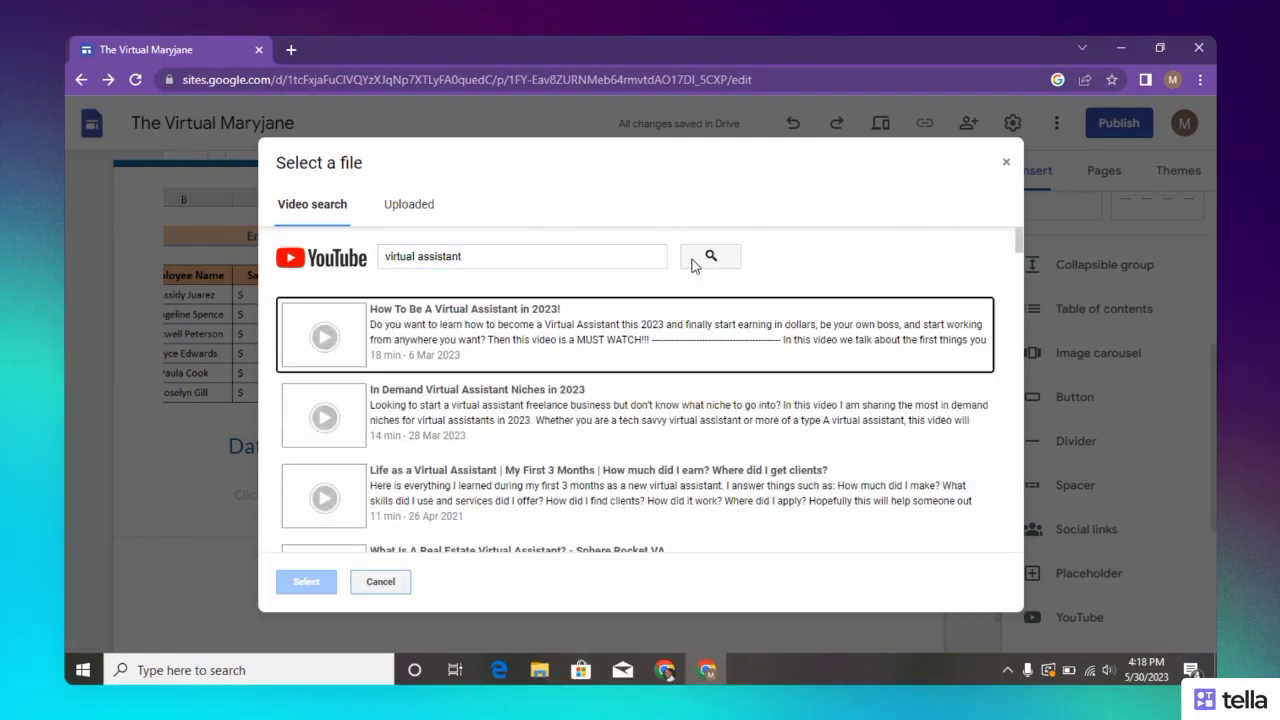
pyautogui.click(578, 346)
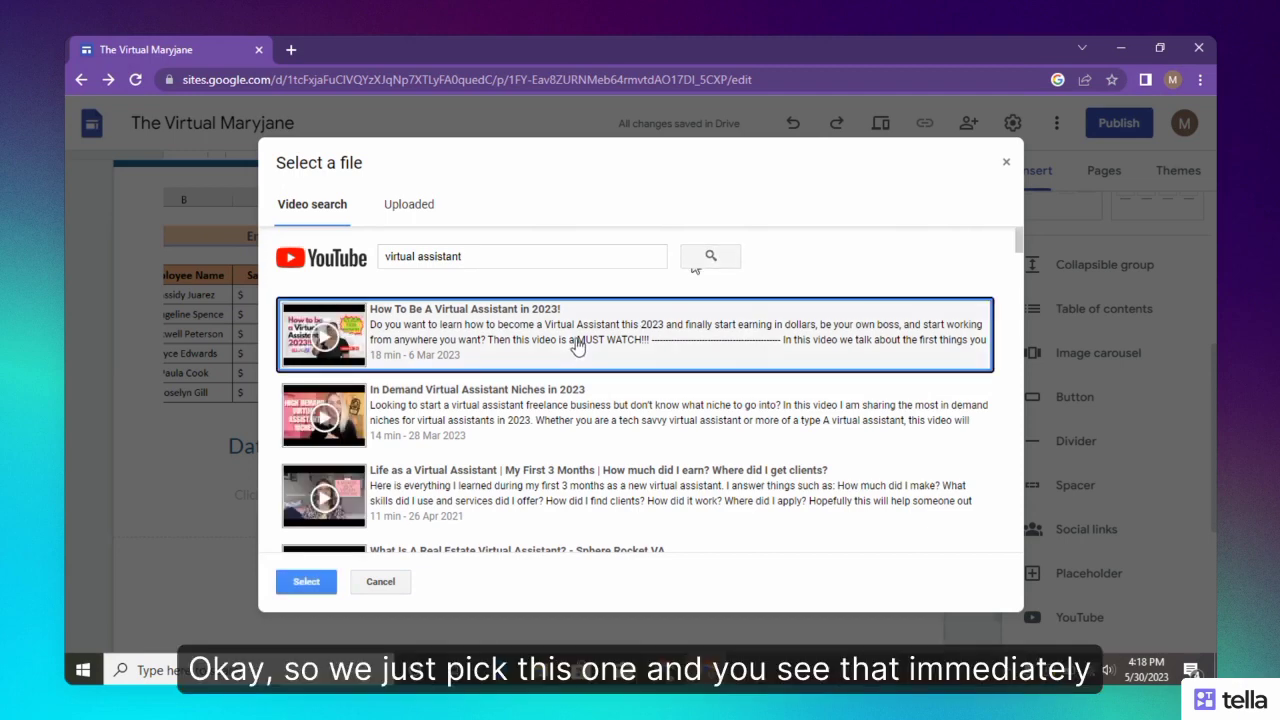
pyautogui.click(300, 583)
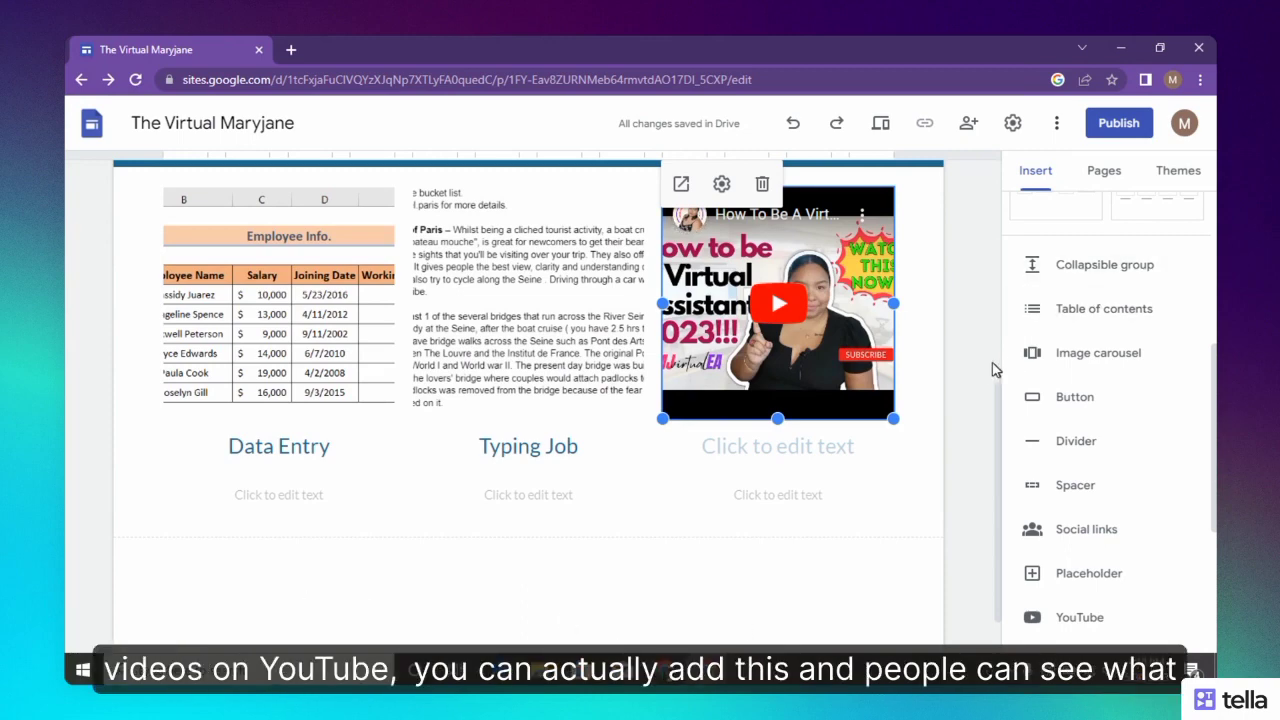
# - Enter "VA Video" as the heading beneath the YouTube video in the three-column block
pyautogui.click(794, 451)
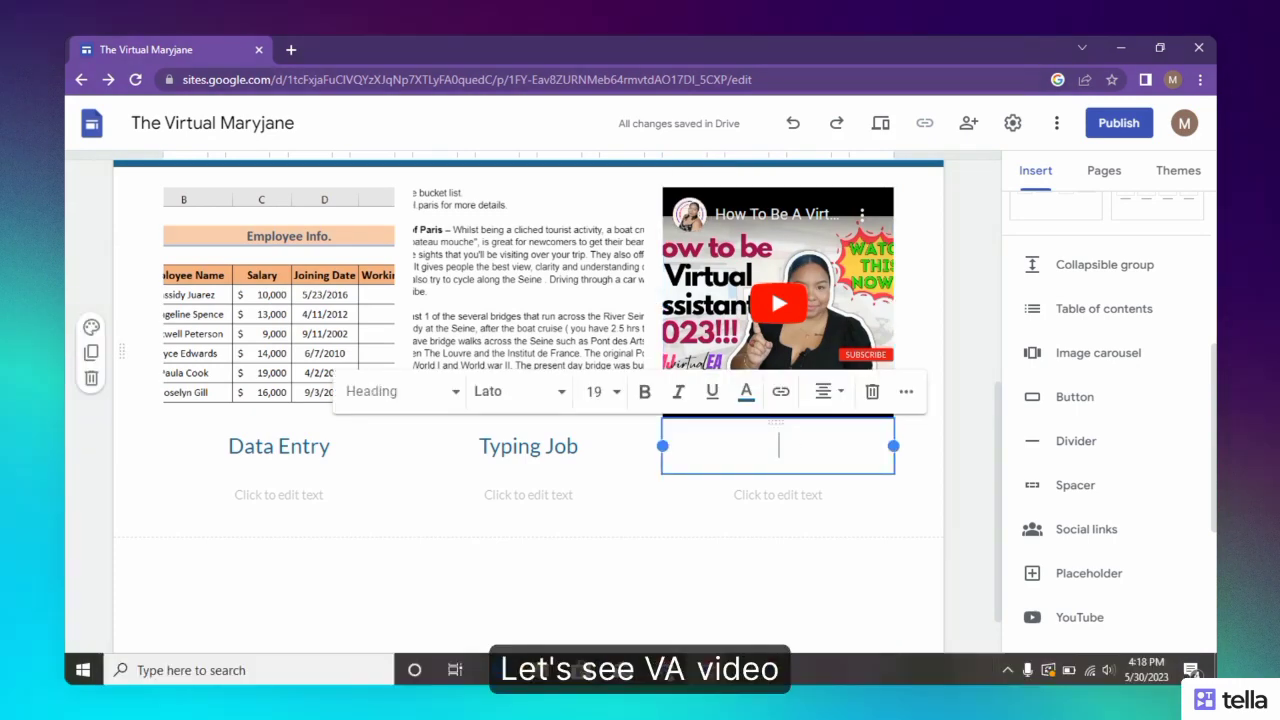
pyautogui.write('VA')
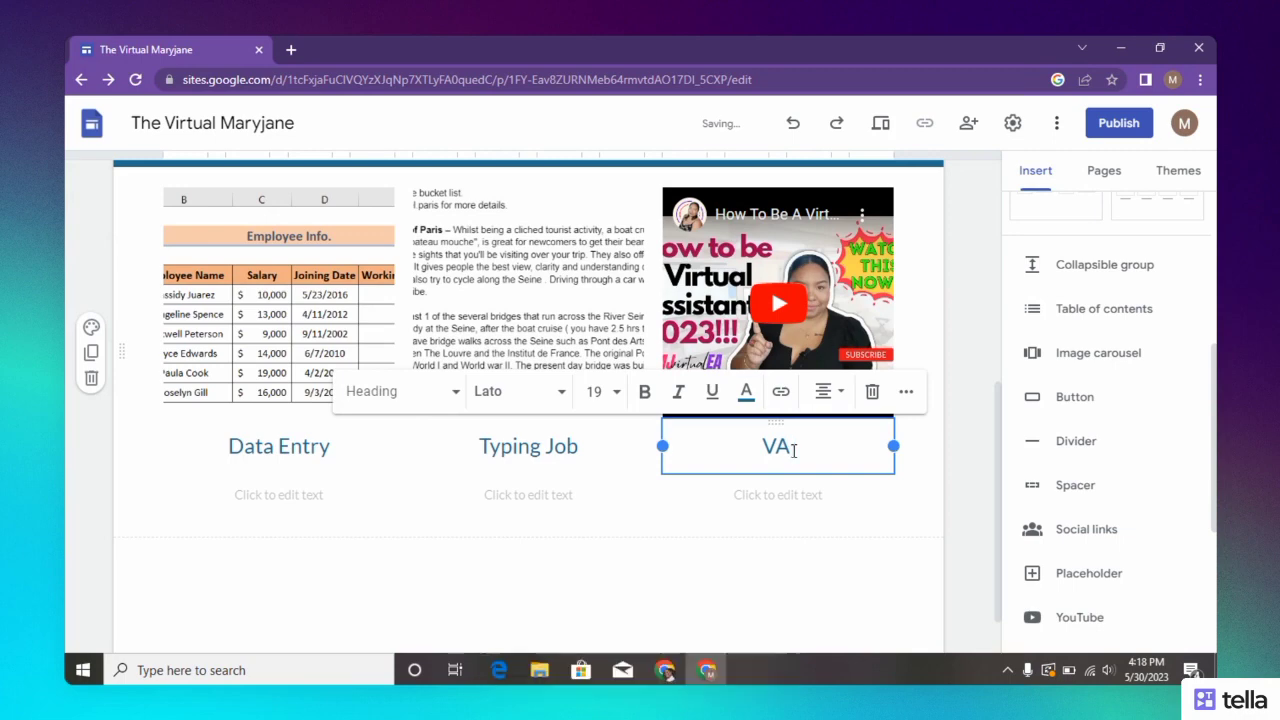
pyautogui.write(' Video')
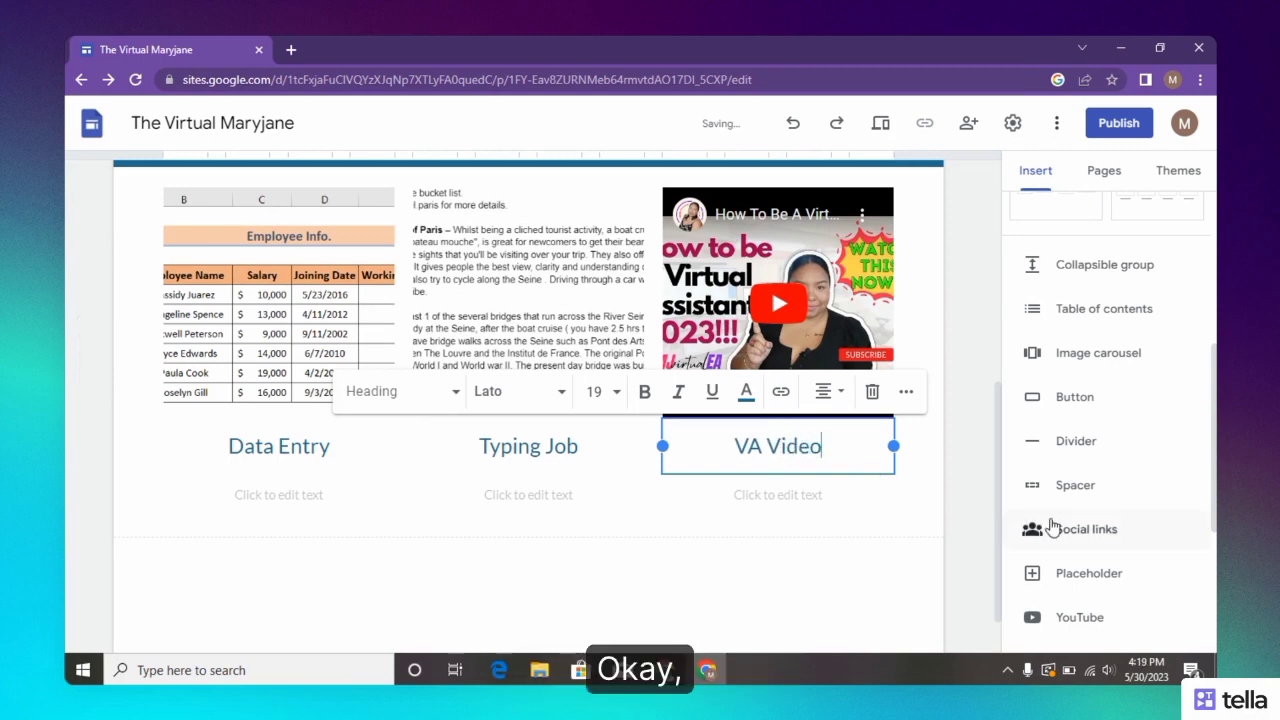
pyautogui.click(989, 530)
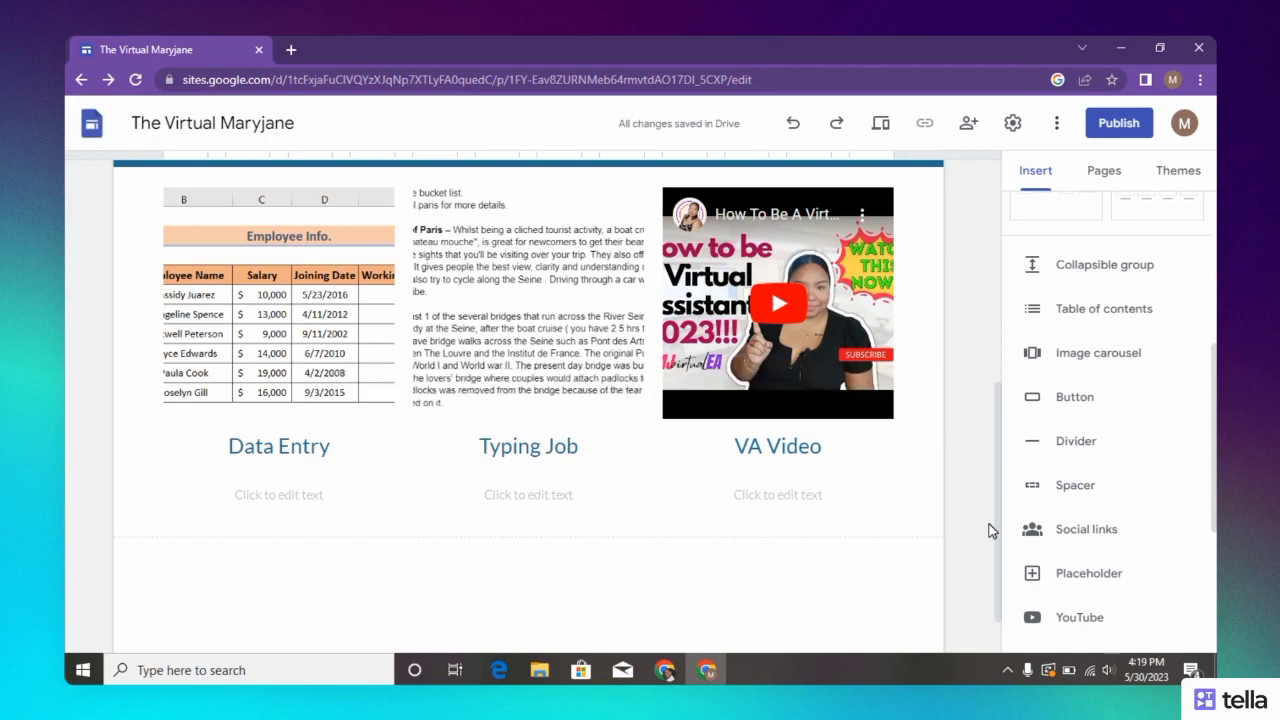
# - Insert a button named "CONTACT ME" below the three-column block, using the copied profile address as its link
pyautogui.moveTo(1000, 531); pyautogui.dragTo(1013, 563)
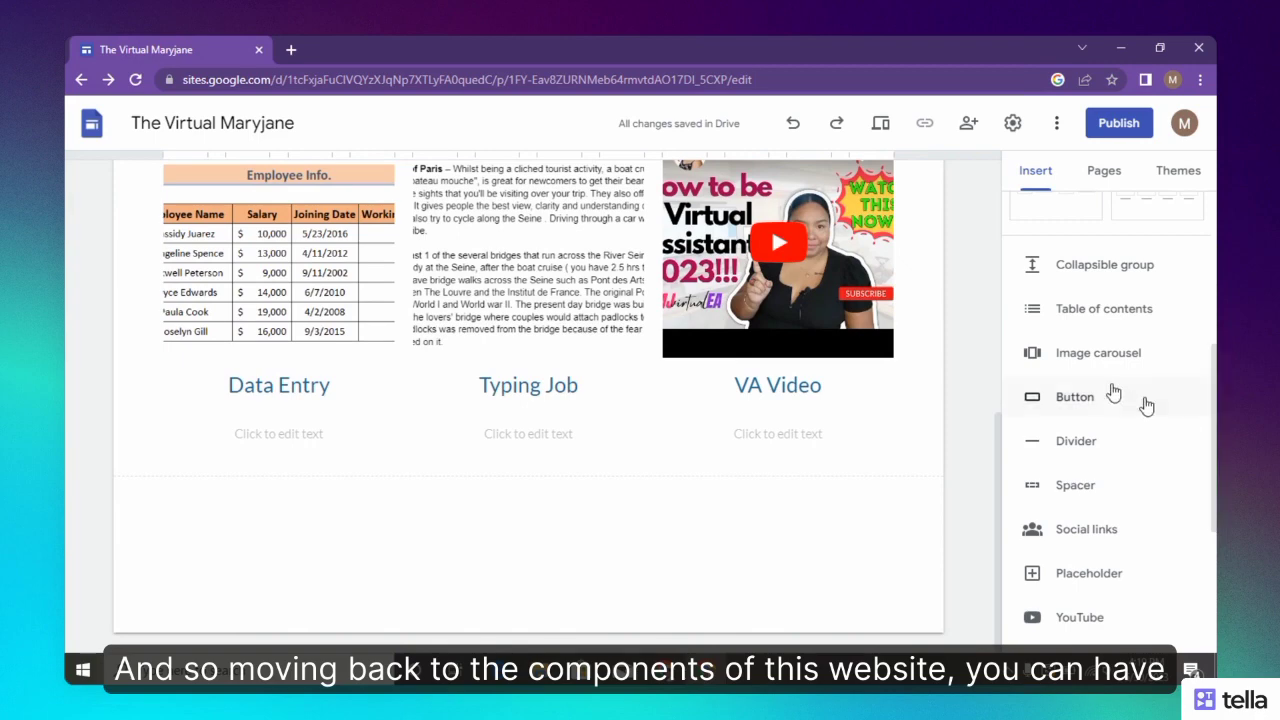
pyautogui.click(1080, 400)
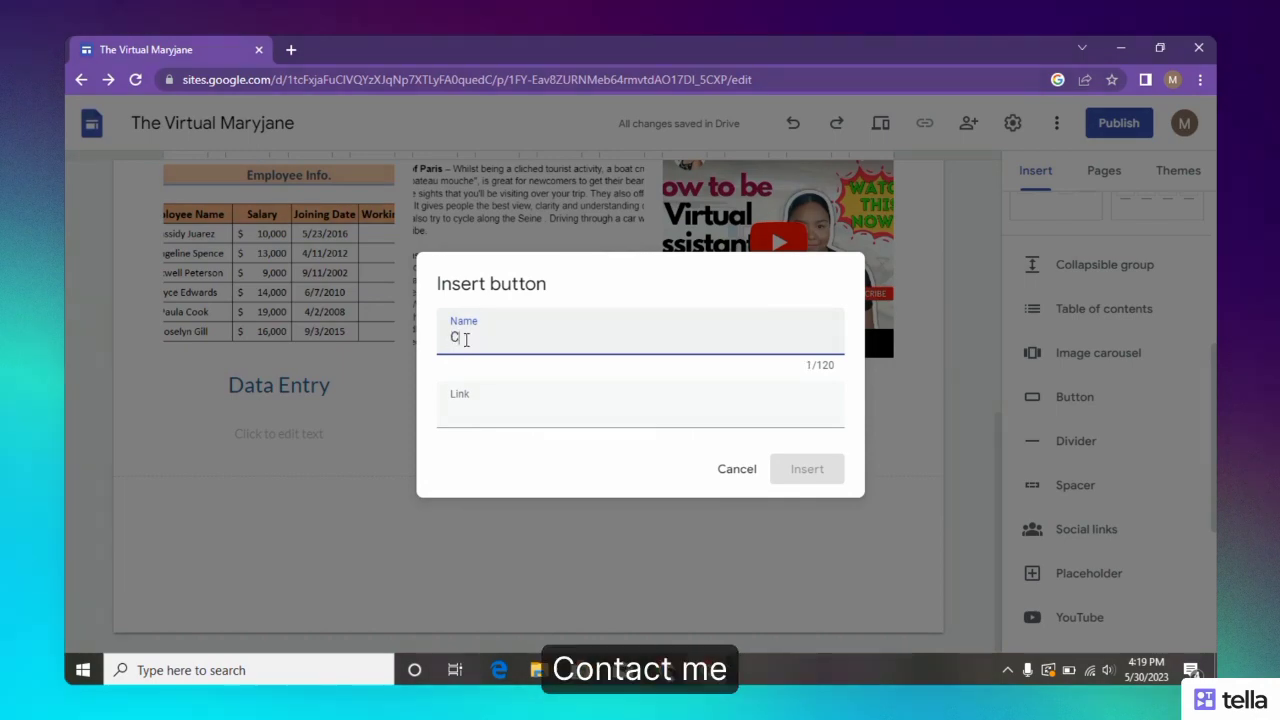
pyautogui.write('ONTAC')
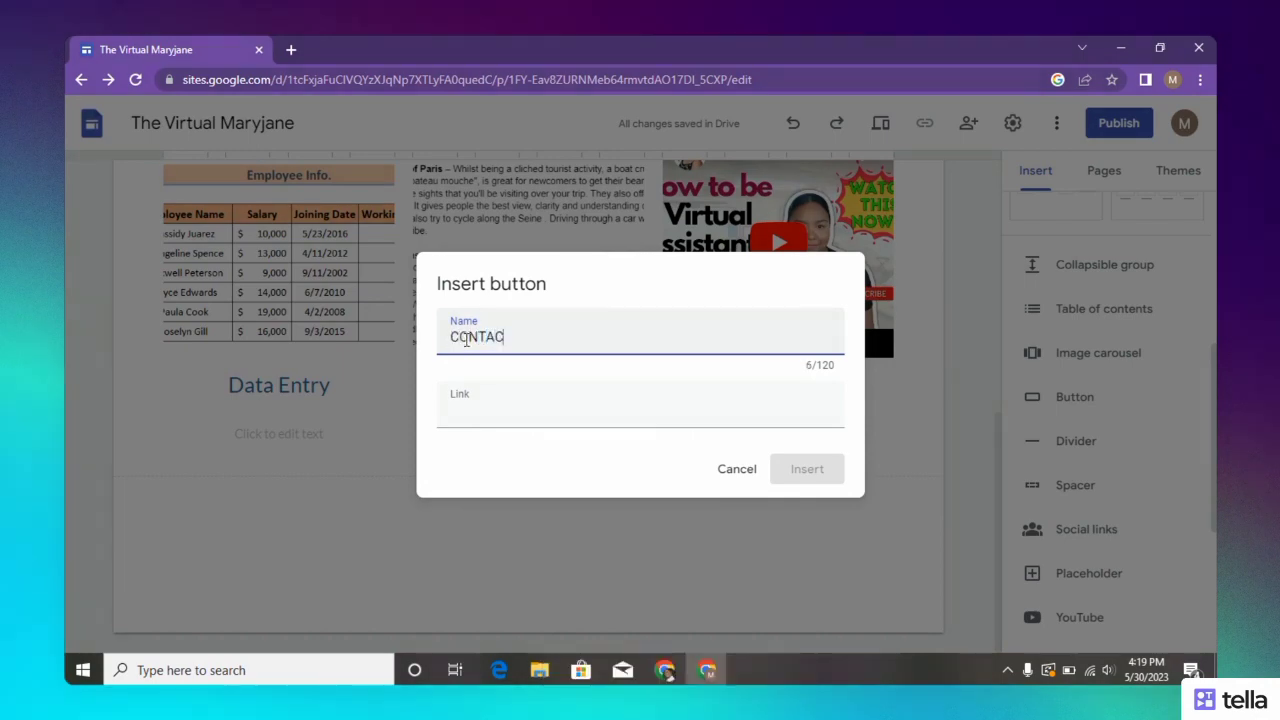
pyautogui.write('T ME')
pyautogui.click(476, 400)
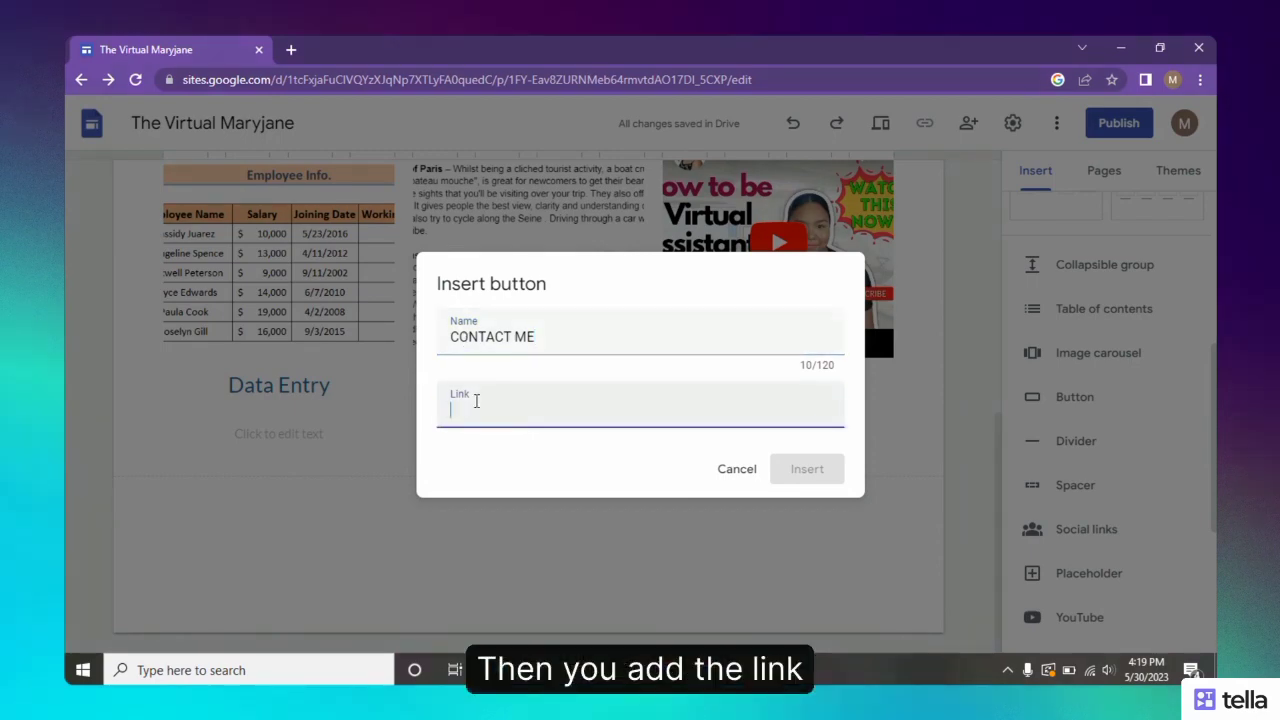
pyautogui.rightClick(476, 400)
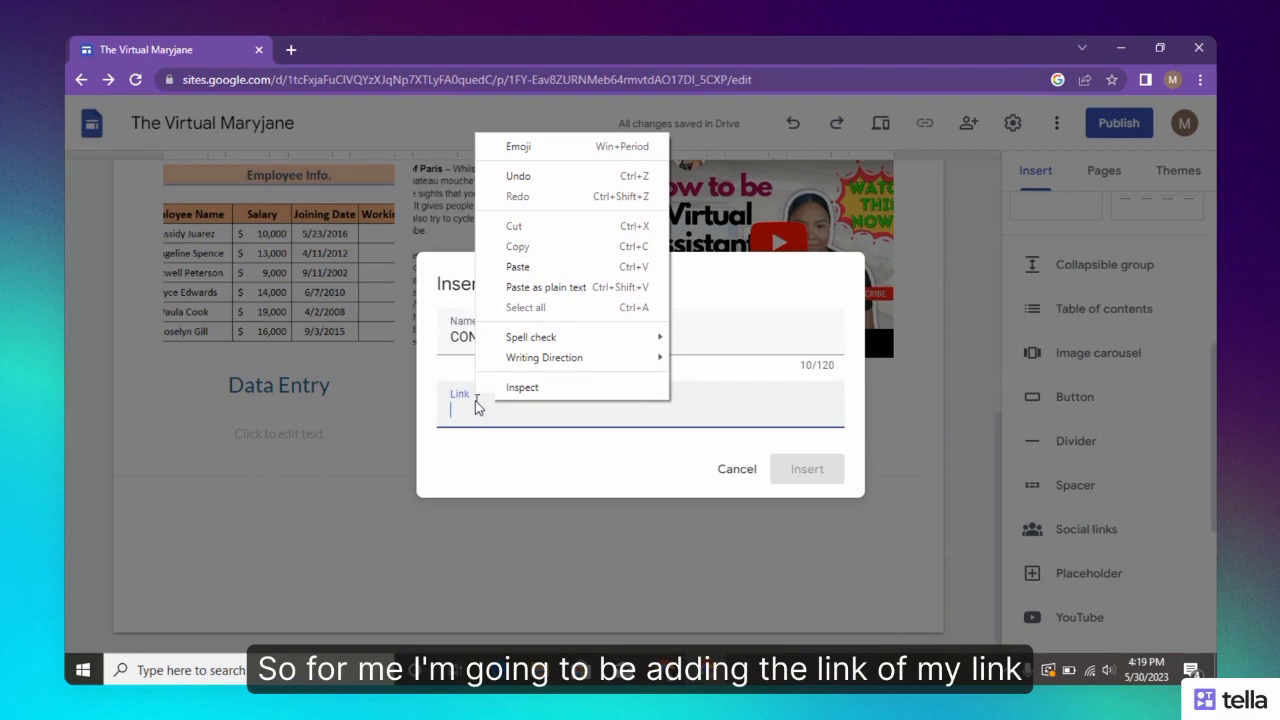
pyautogui.click(518, 266)
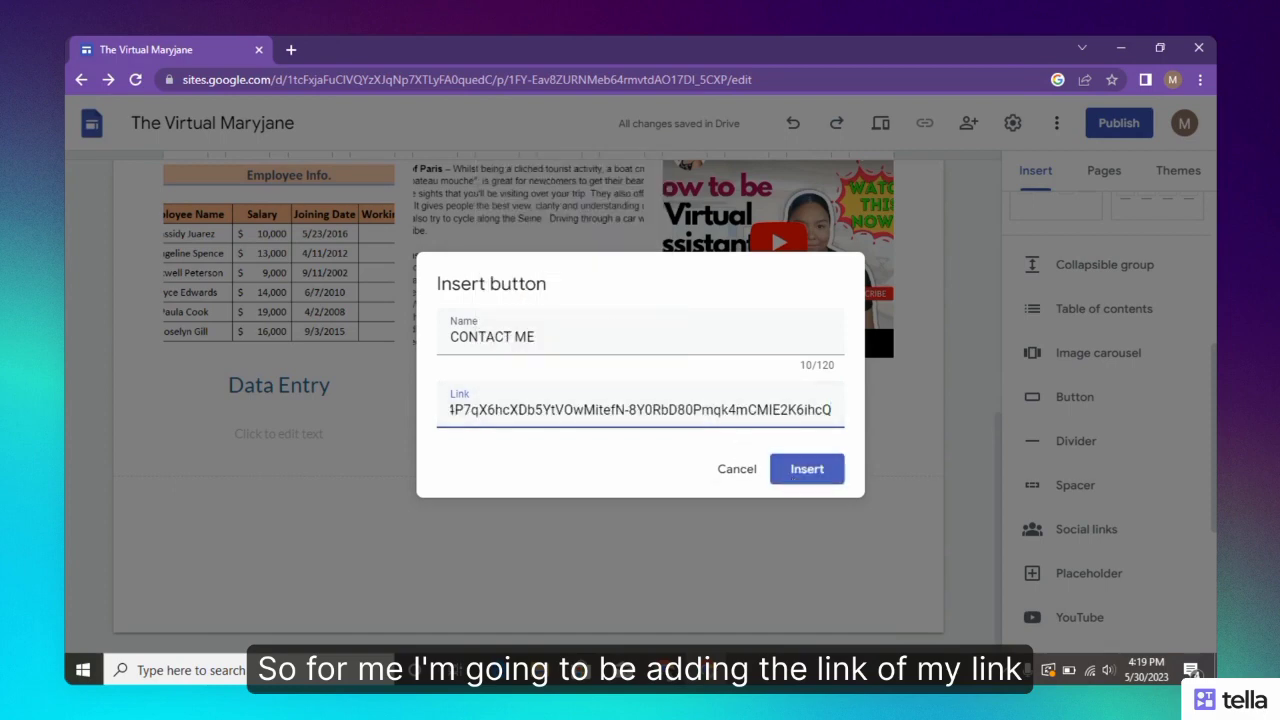
pyautogui.click(798, 476)
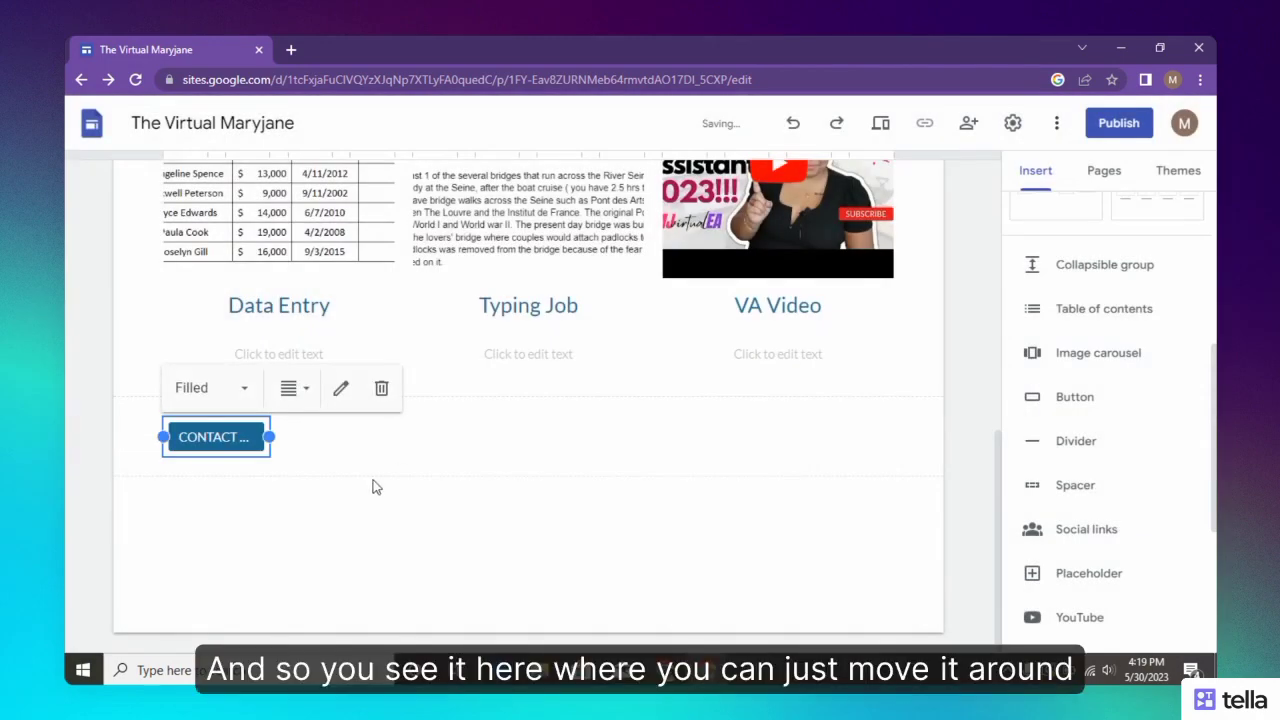
# - Move the contact button to the middle of its section and widen it to fit its full label
pyautogui.moveTo(186, 444); pyautogui.dragTo(540, 440)
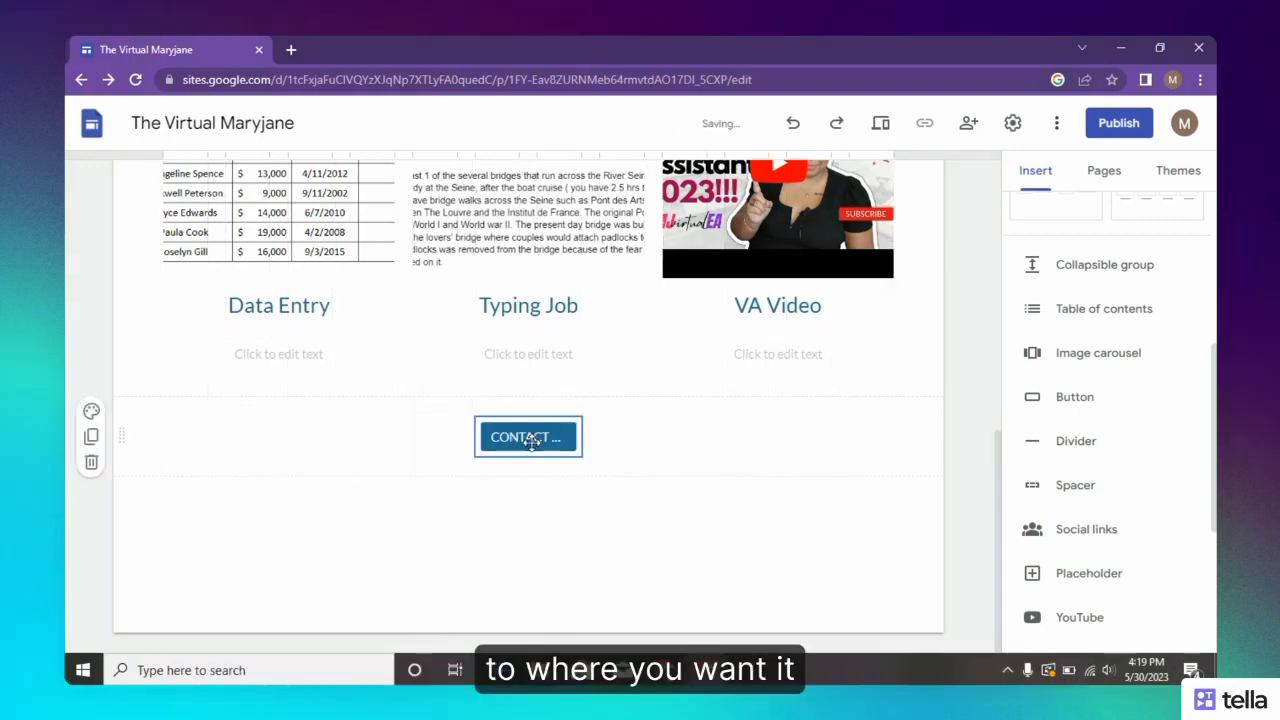
pyautogui.click(578, 437)
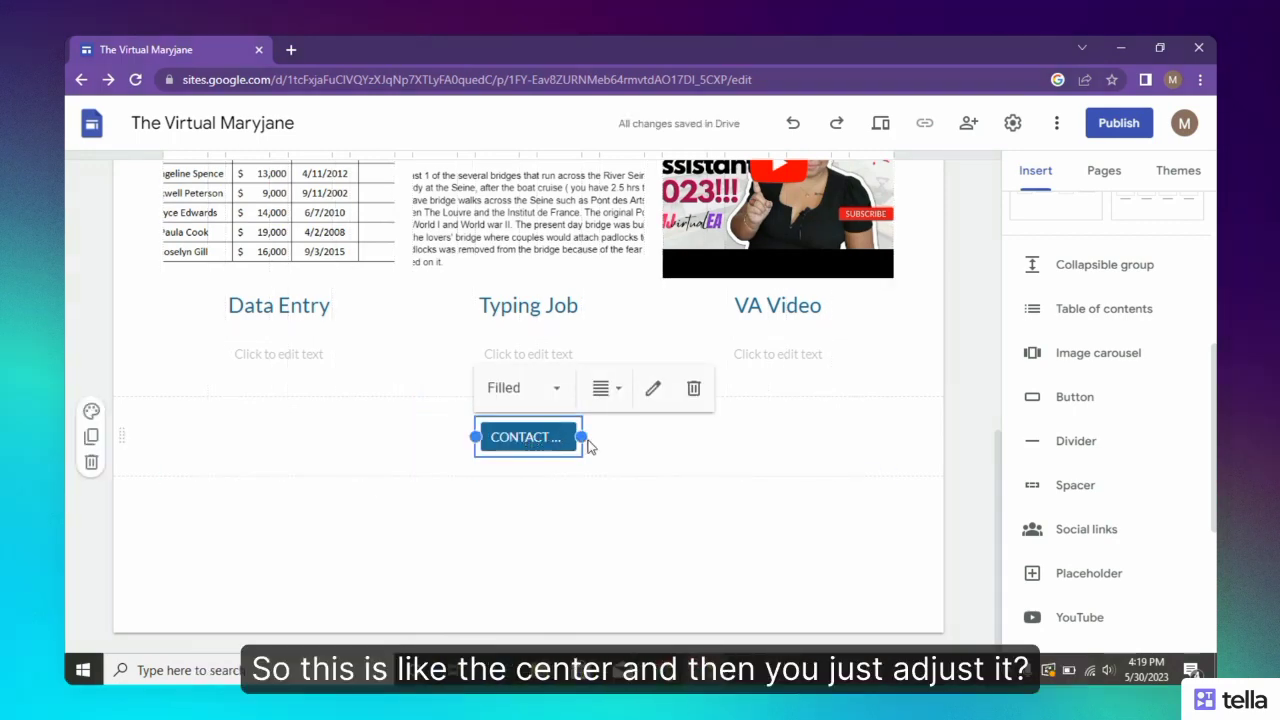
pyautogui.moveTo(582, 437); pyautogui.dragTo(640, 440)
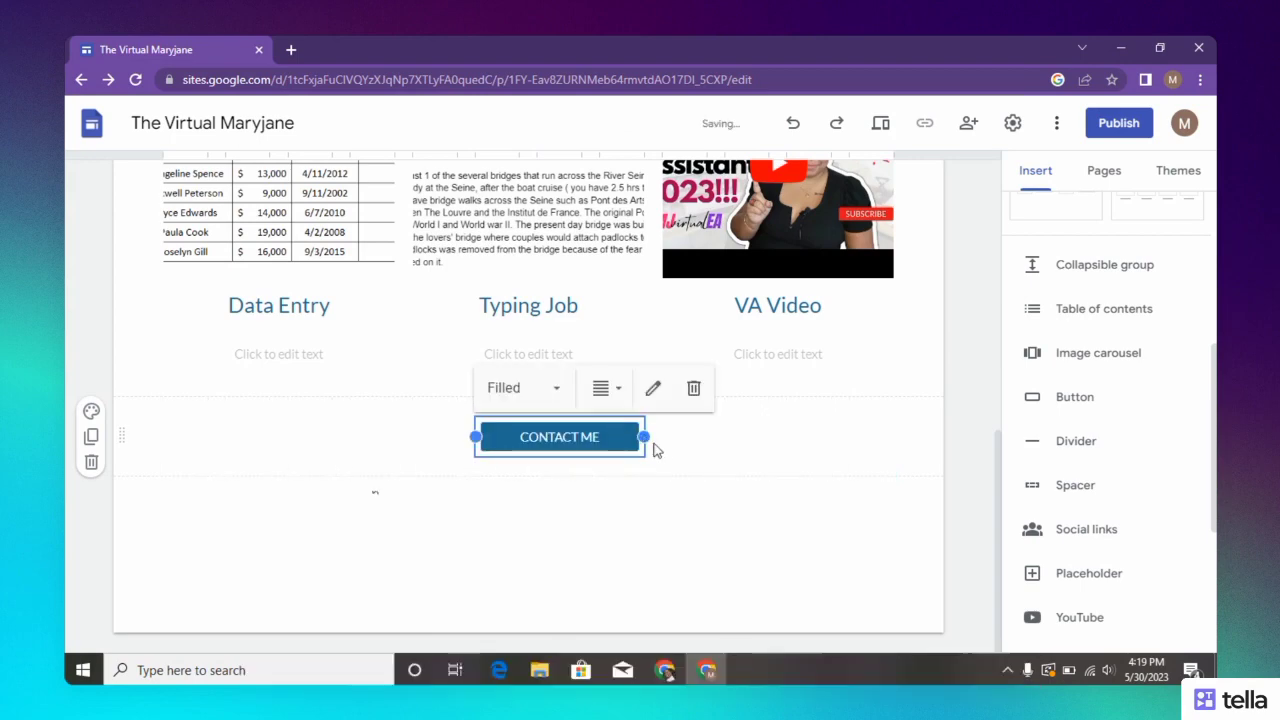
pyautogui.press('Escape')
pyautogui.click(766, 446)
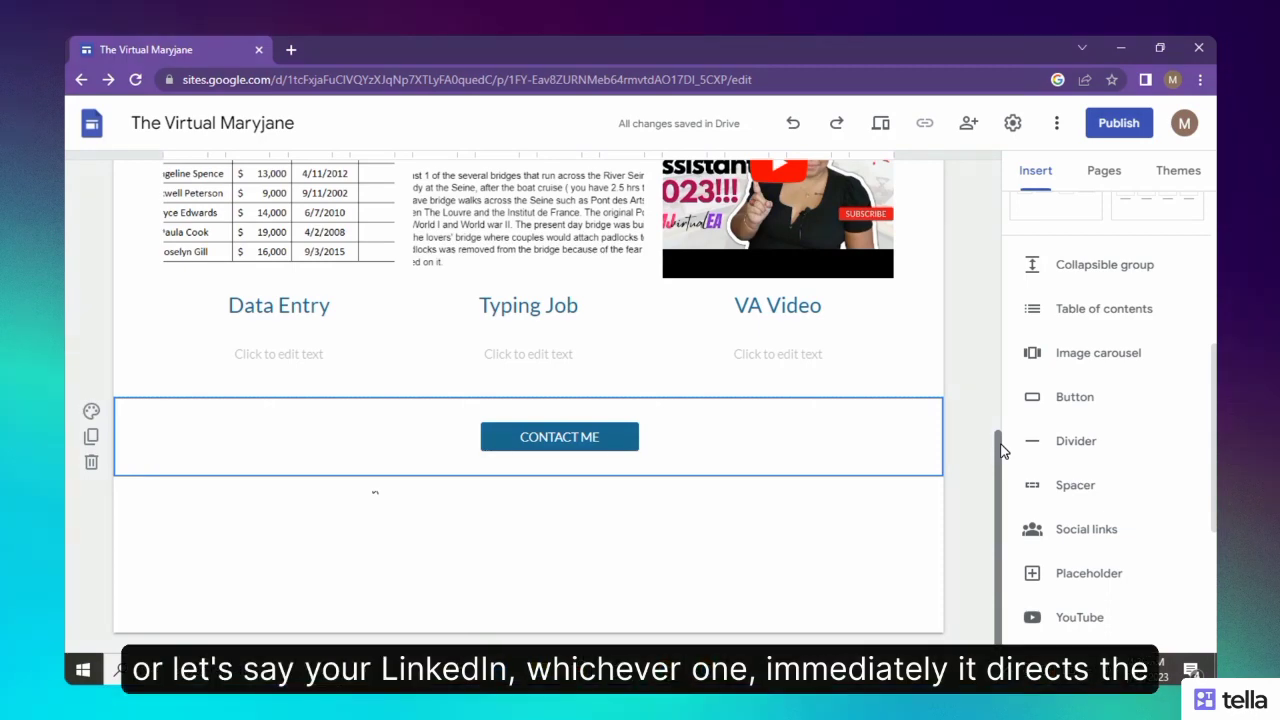
# - Insert a divider beneath the CONTACT ME button
pyautogui.click(1210, 444)
pyautogui.scroll(-3, 1100, 400)
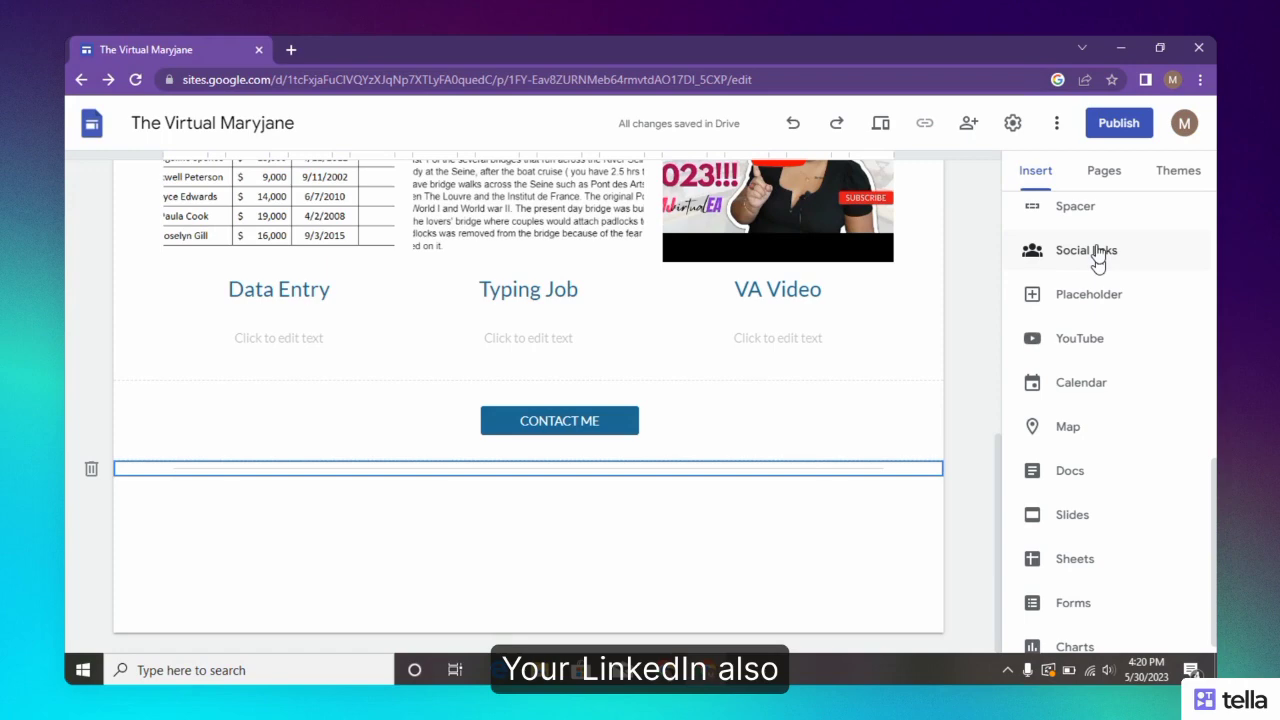
# - Look at the social media links form and the calendars available for embedding, closing each without inserting anything
pyautogui.click(1090, 252)
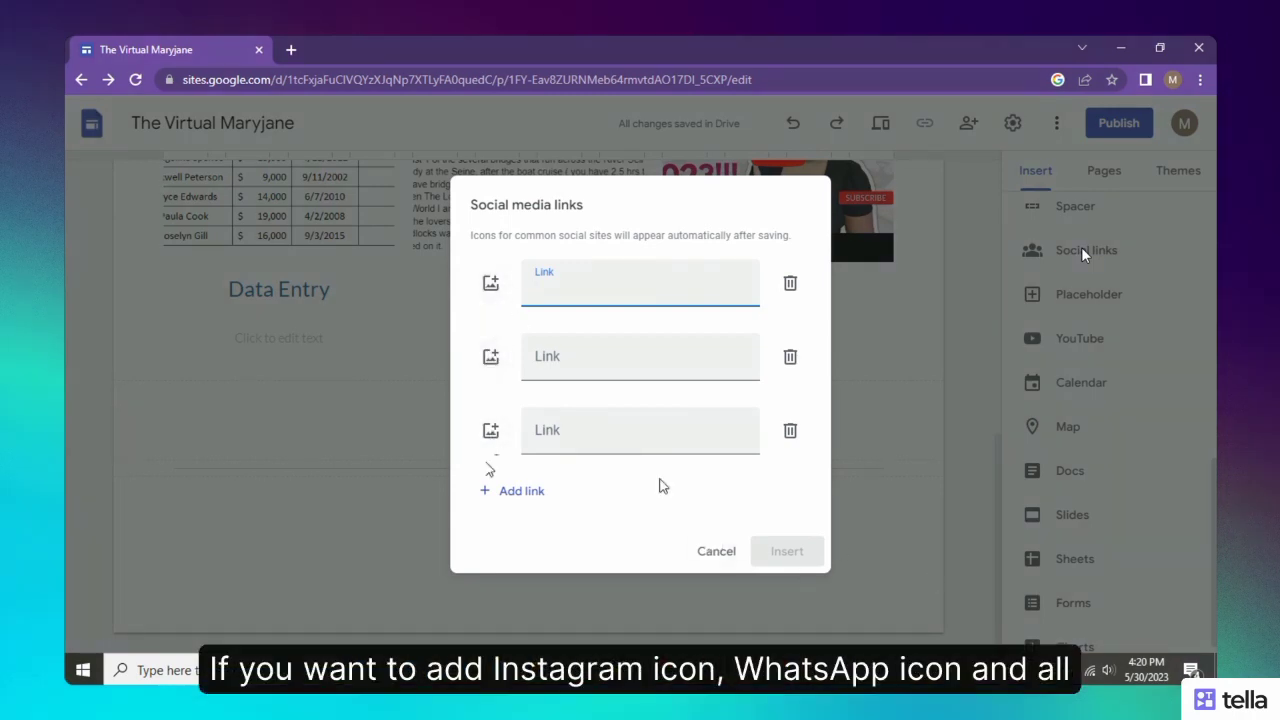
pyautogui.click(716, 553)
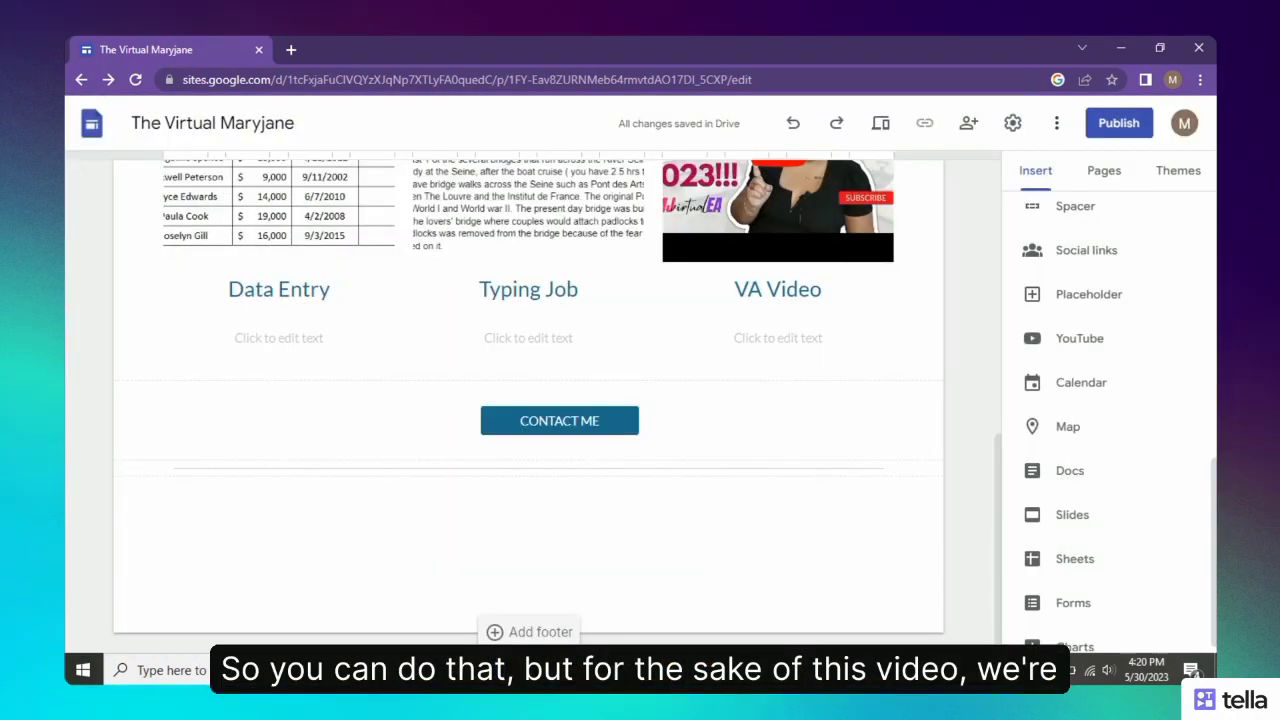
pyautogui.scroll(-1, 1210, 470)
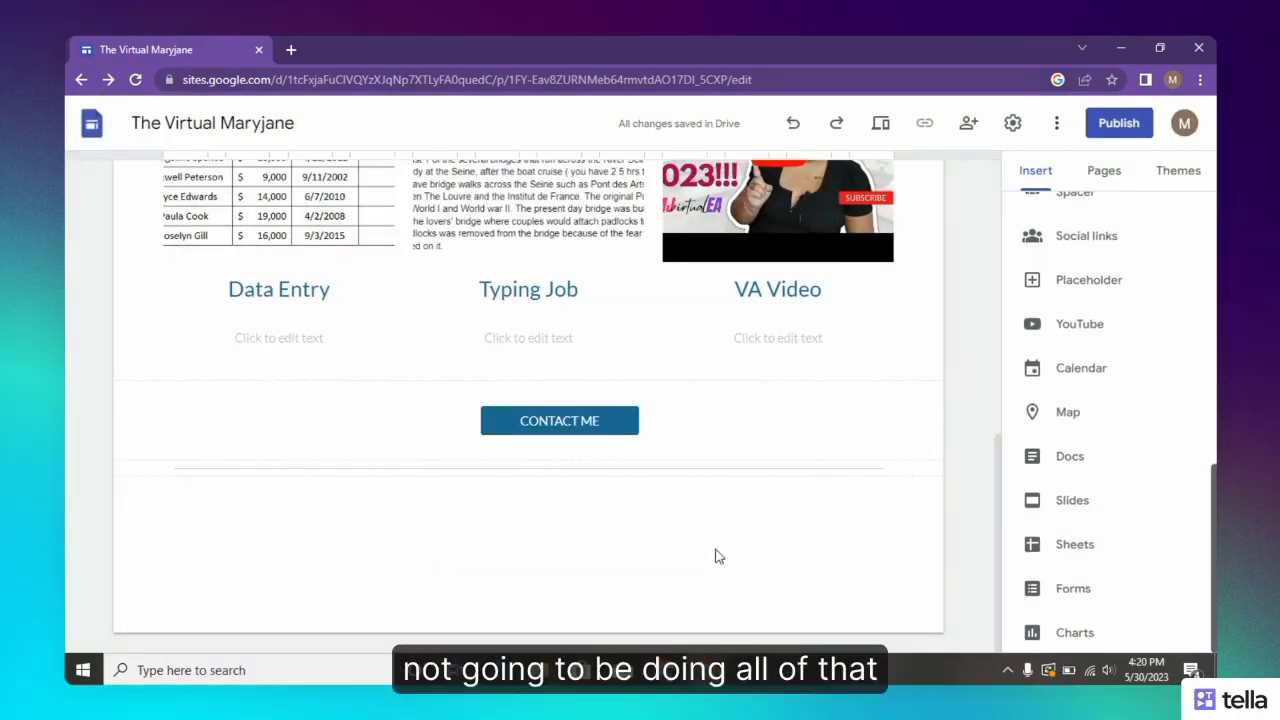
pyautogui.click(1084, 370)
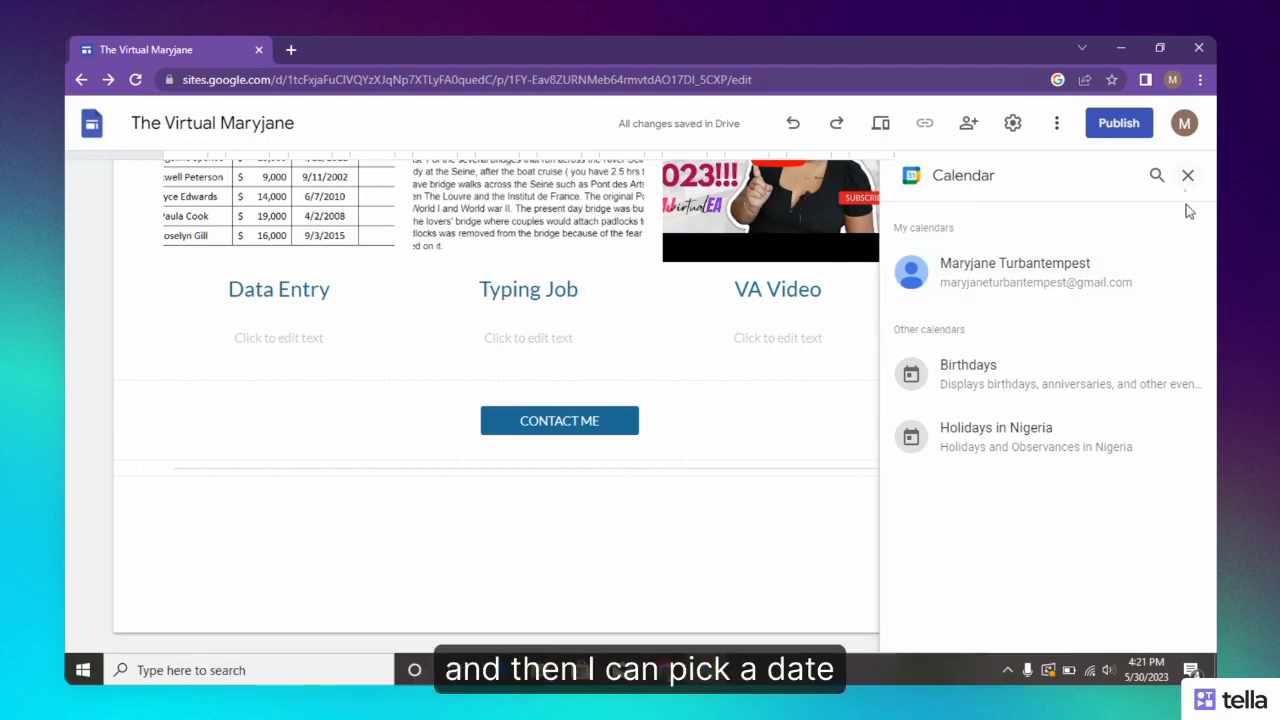
pyautogui.click(1188, 175)
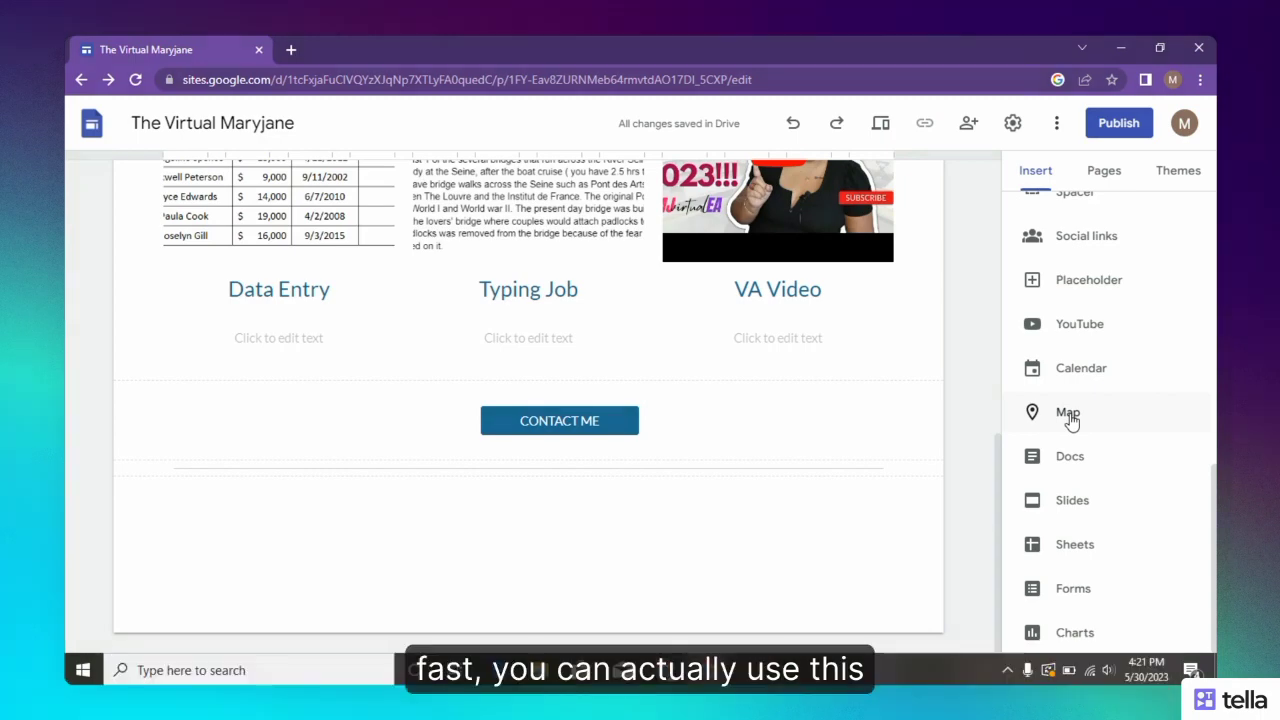
# - Try a map of Lagos, Nigeria beneath the divider, and delete it again
pyautogui.click(1068, 414)
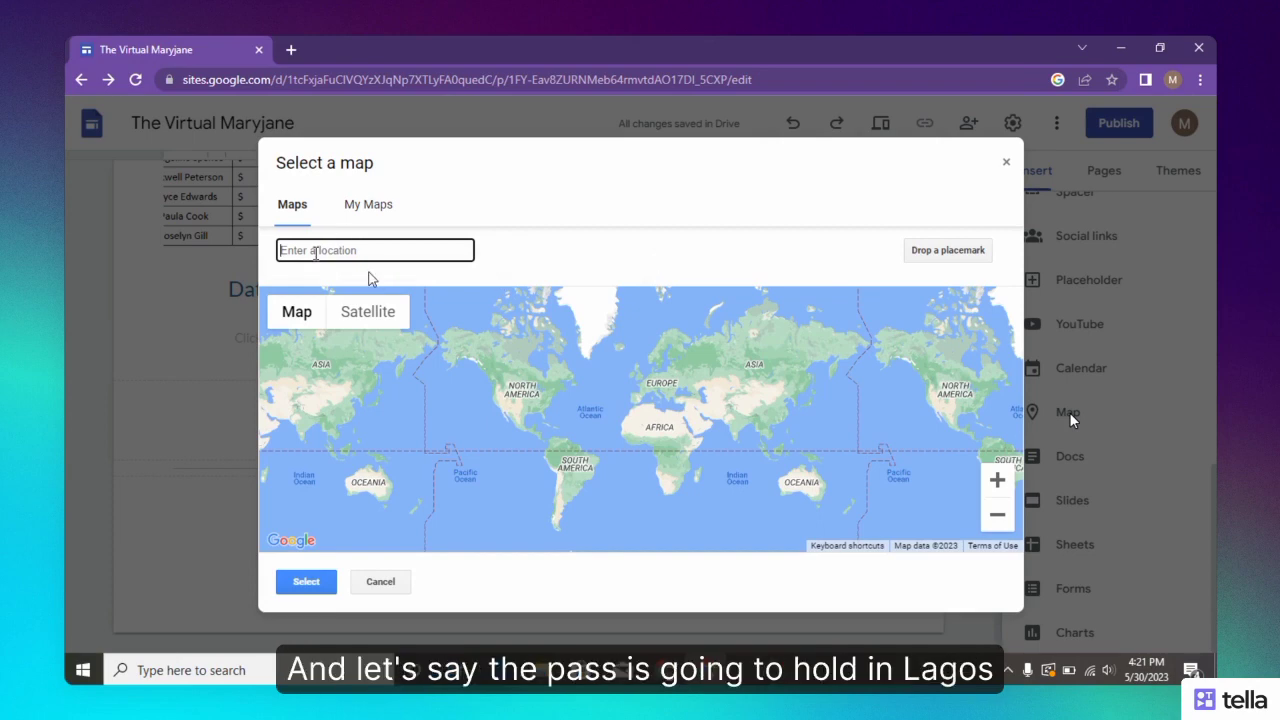
pyautogui.write('Lagos')
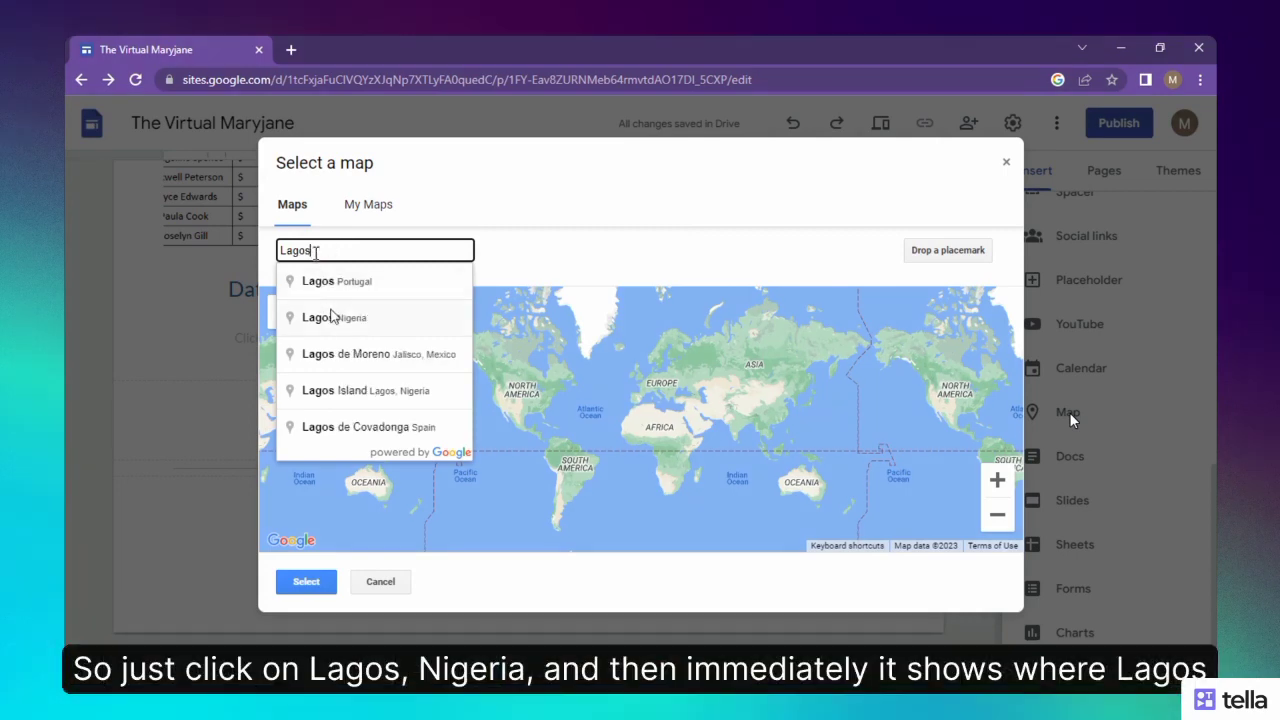
pyautogui.click(335, 318)
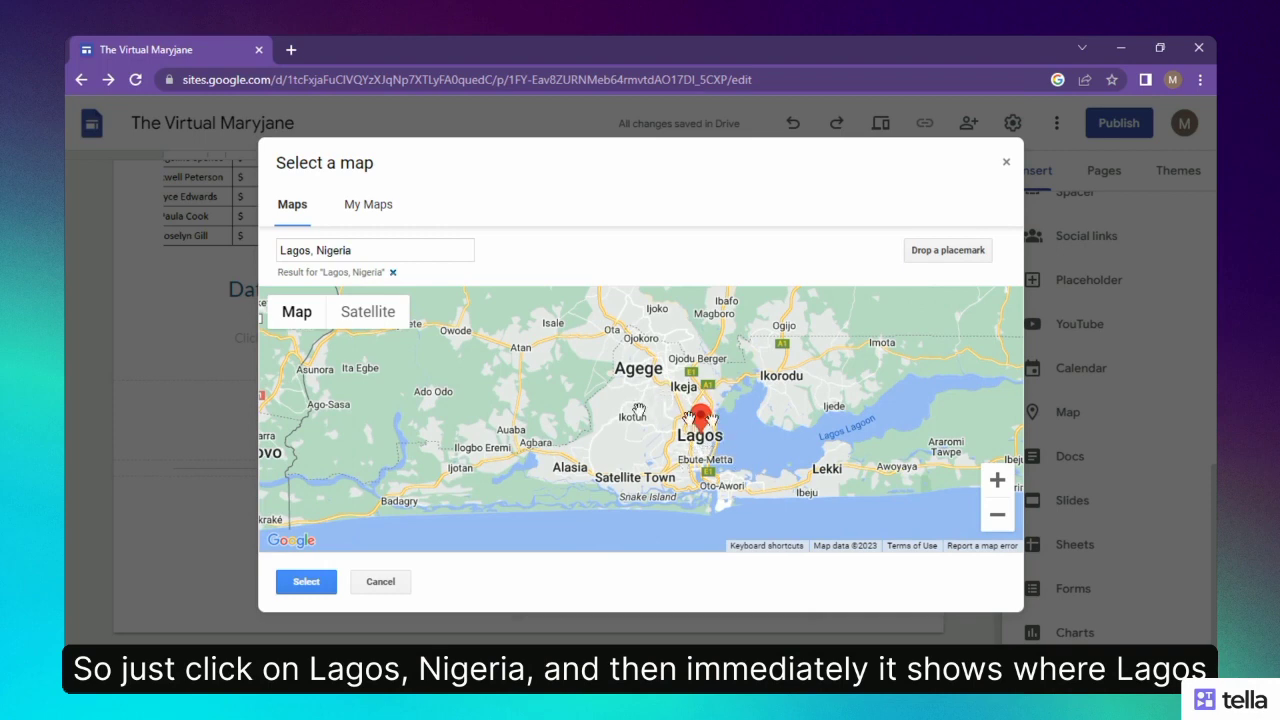
pyautogui.click(306, 582)
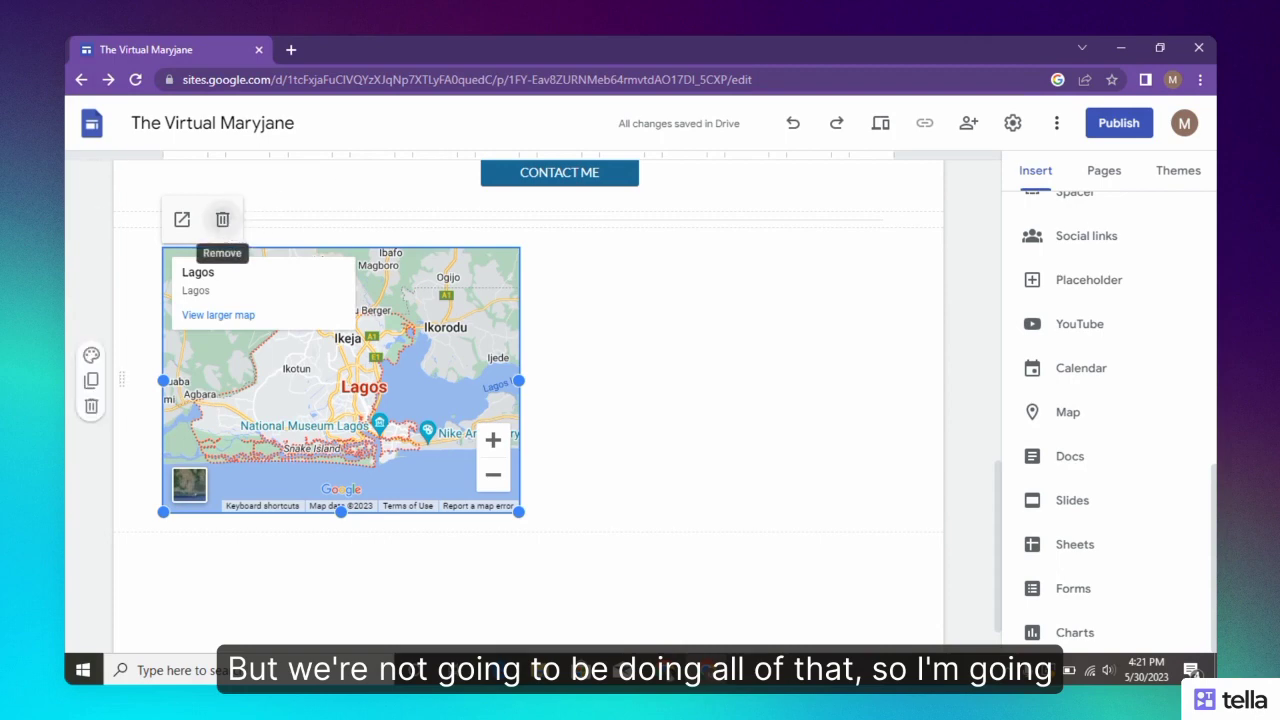
pyautogui.click(224, 221)
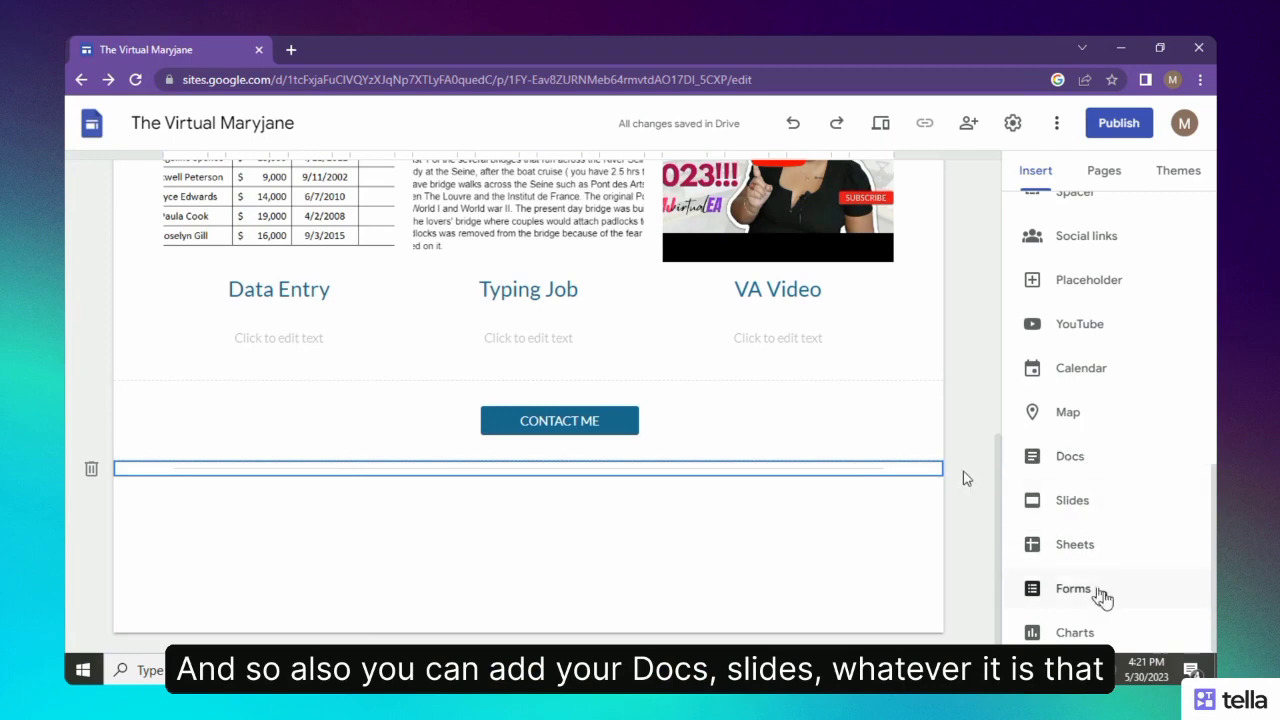
# - Try embedding the SAA-C03 Course Time Tracker spreadsheet beneath the divider, and delete it again
pyautogui.moveTo(1213, 593); pyautogui.dragTo(1212, 561)
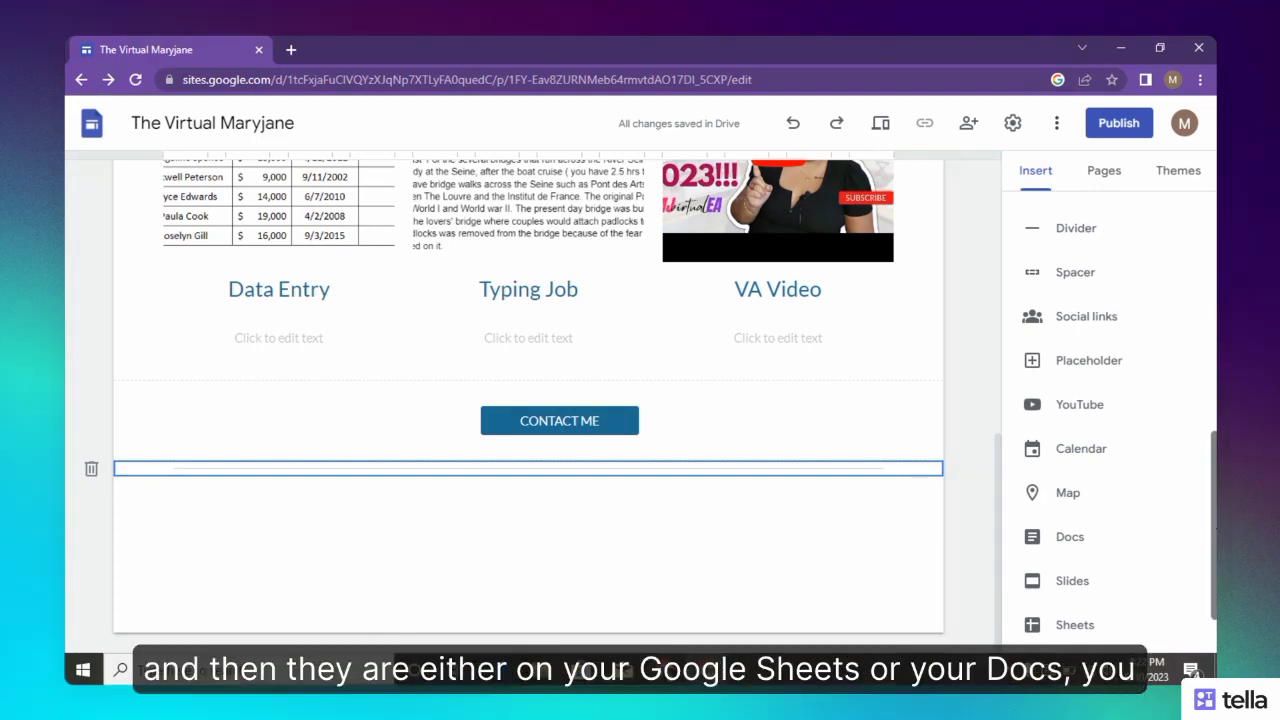
pyautogui.scroll(-1, 1175, 615)
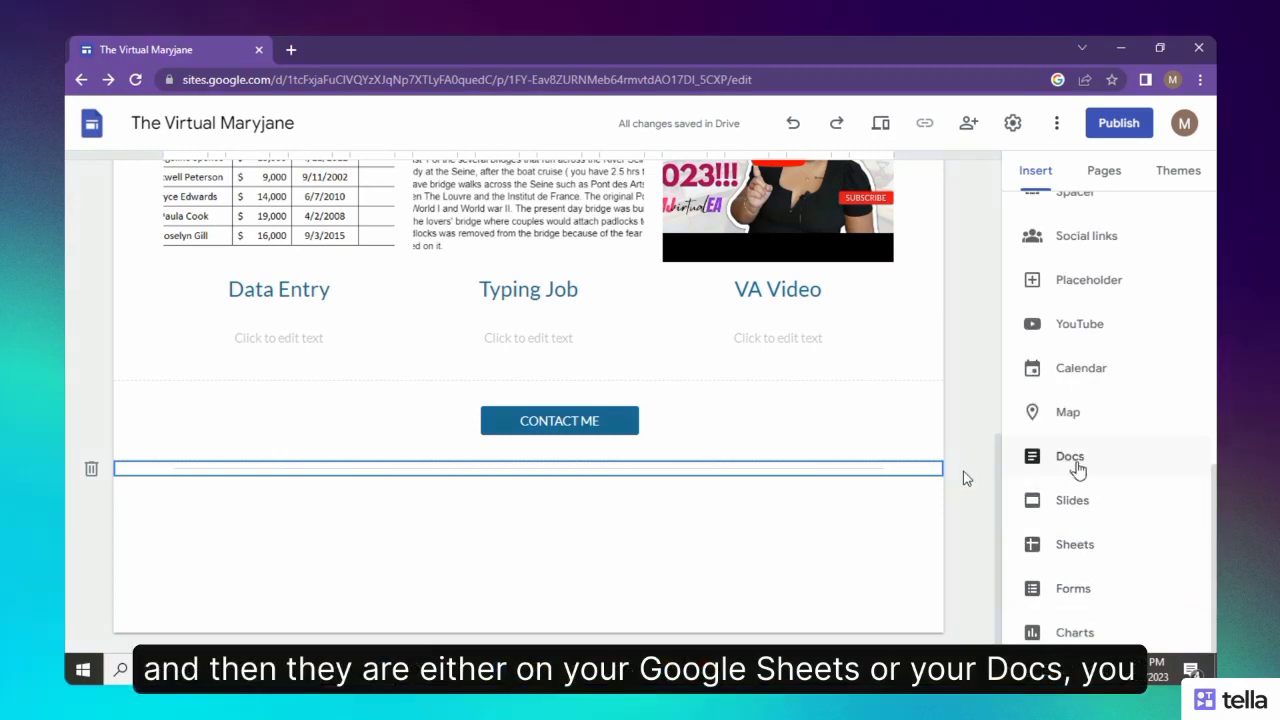
pyautogui.click(1075, 545)
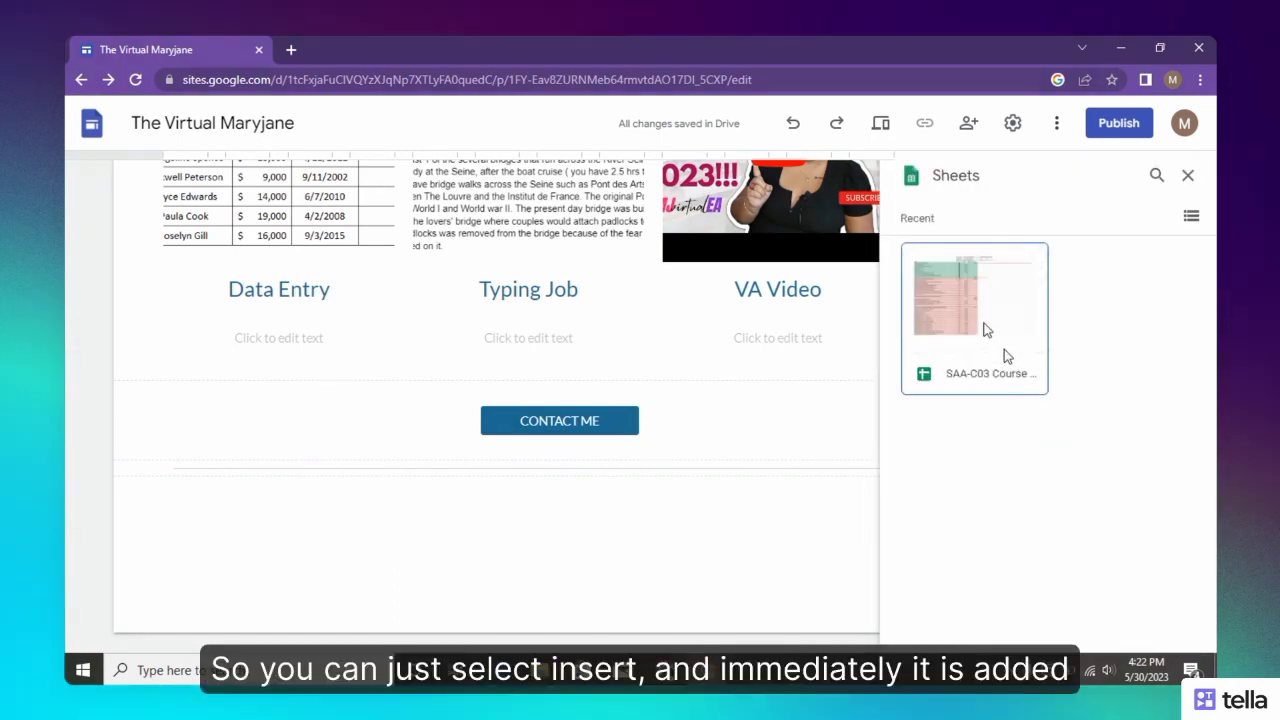
pyautogui.click(1004, 349)
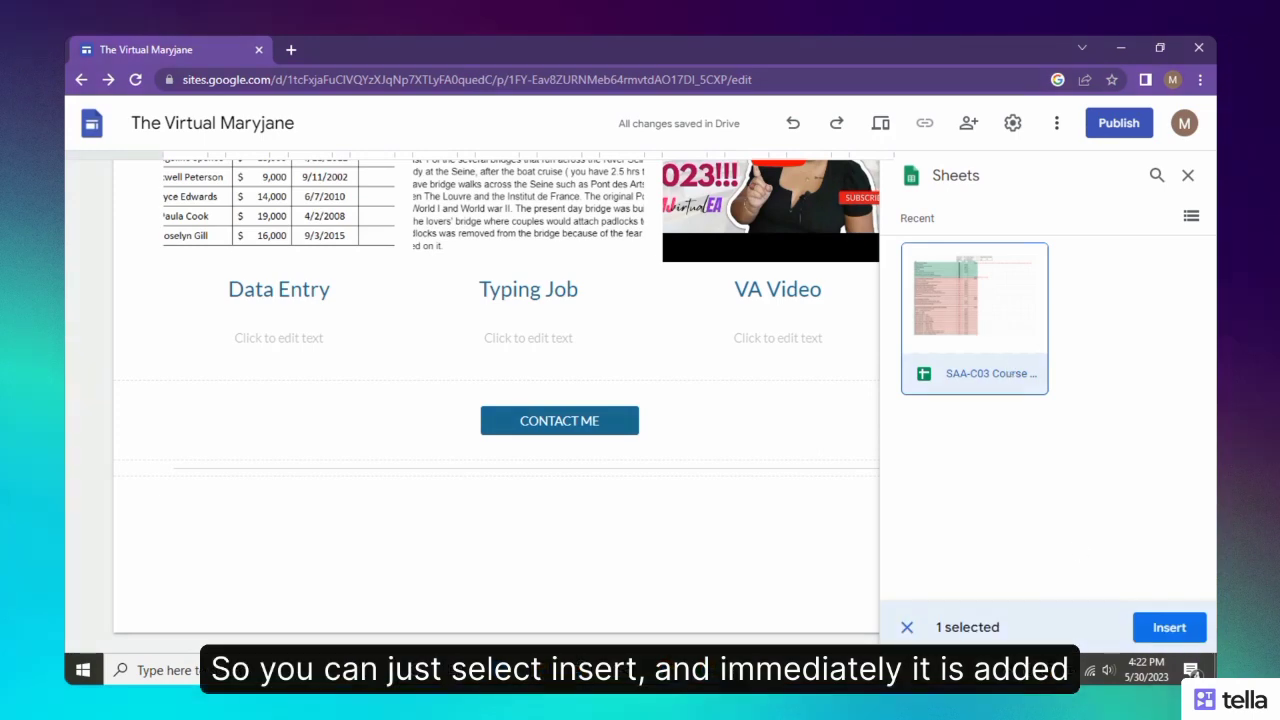
pyautogui.click(1160, 622)
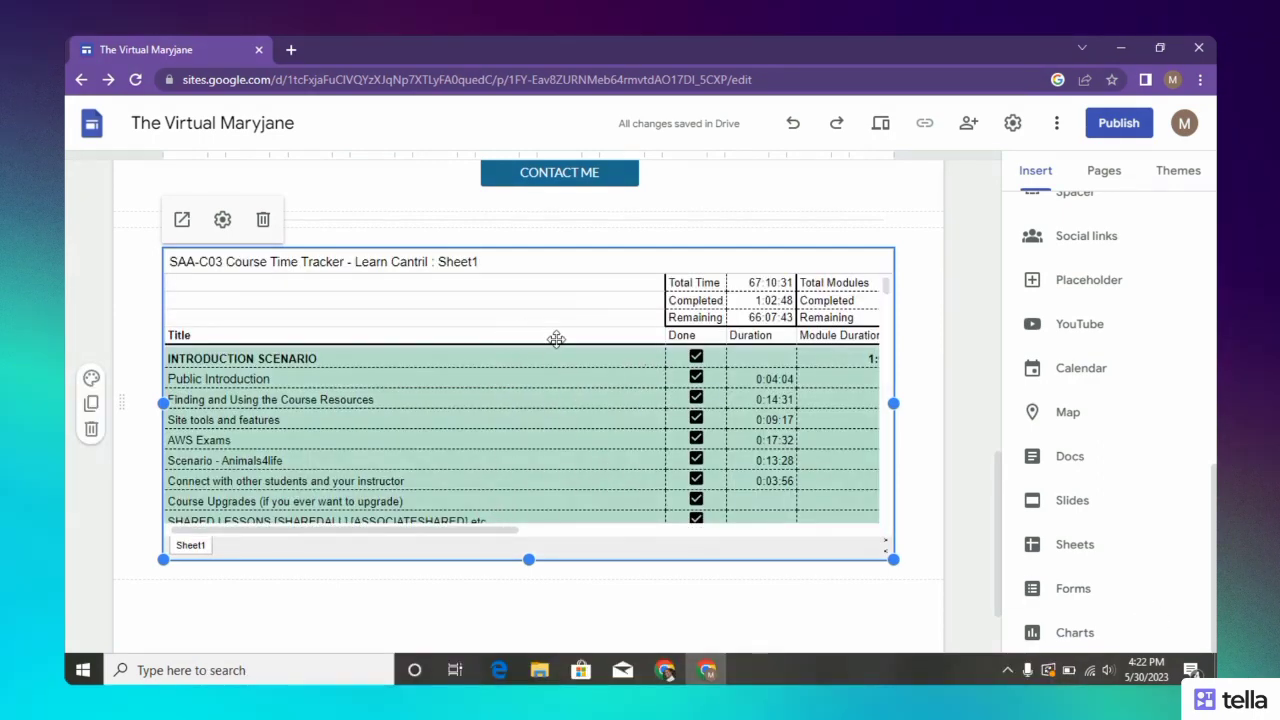
pyautogui.click(263, 221)
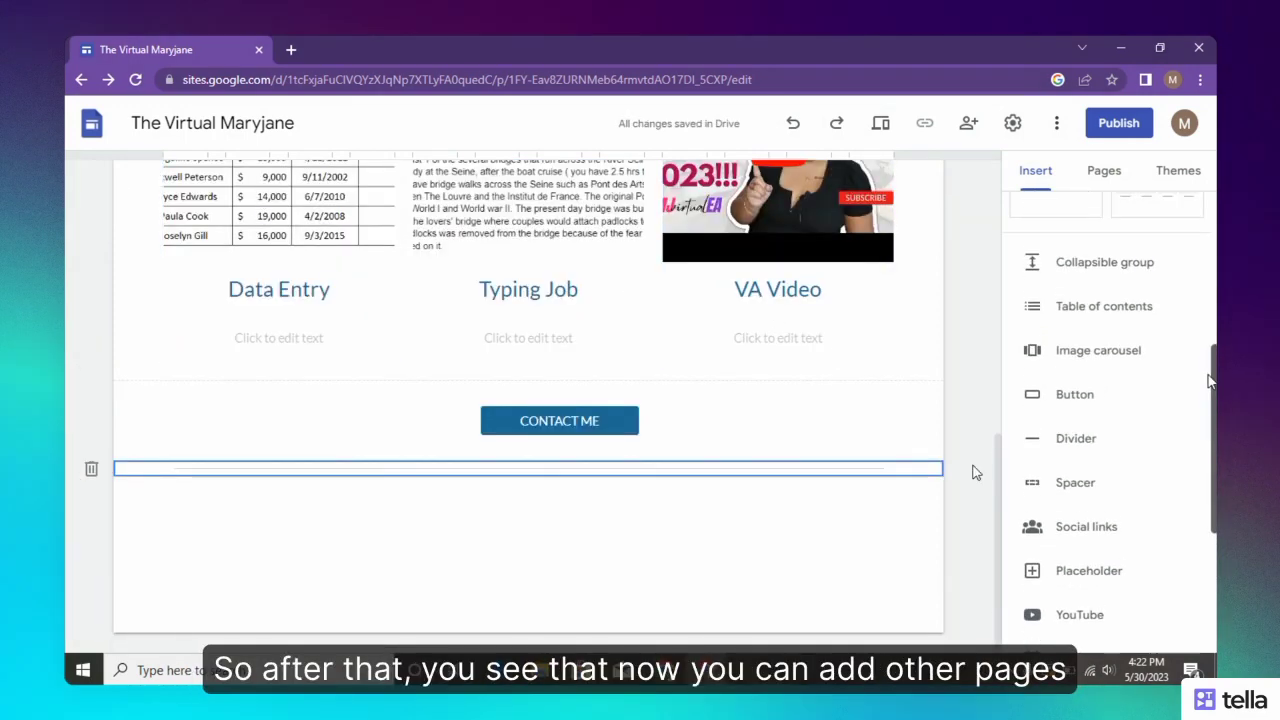
# - Look through the site's page list and open the available themes
pyautogui.click(1099, 177)
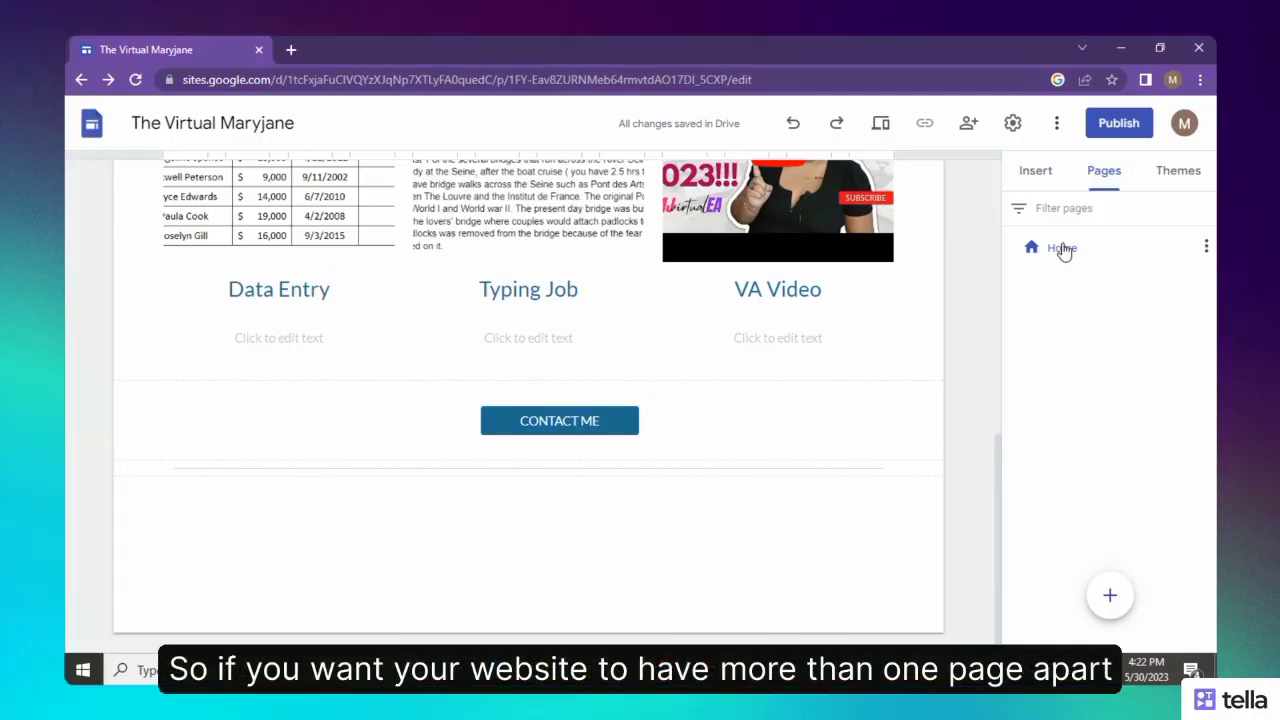
pyautogui.moveTo(1113, 600)
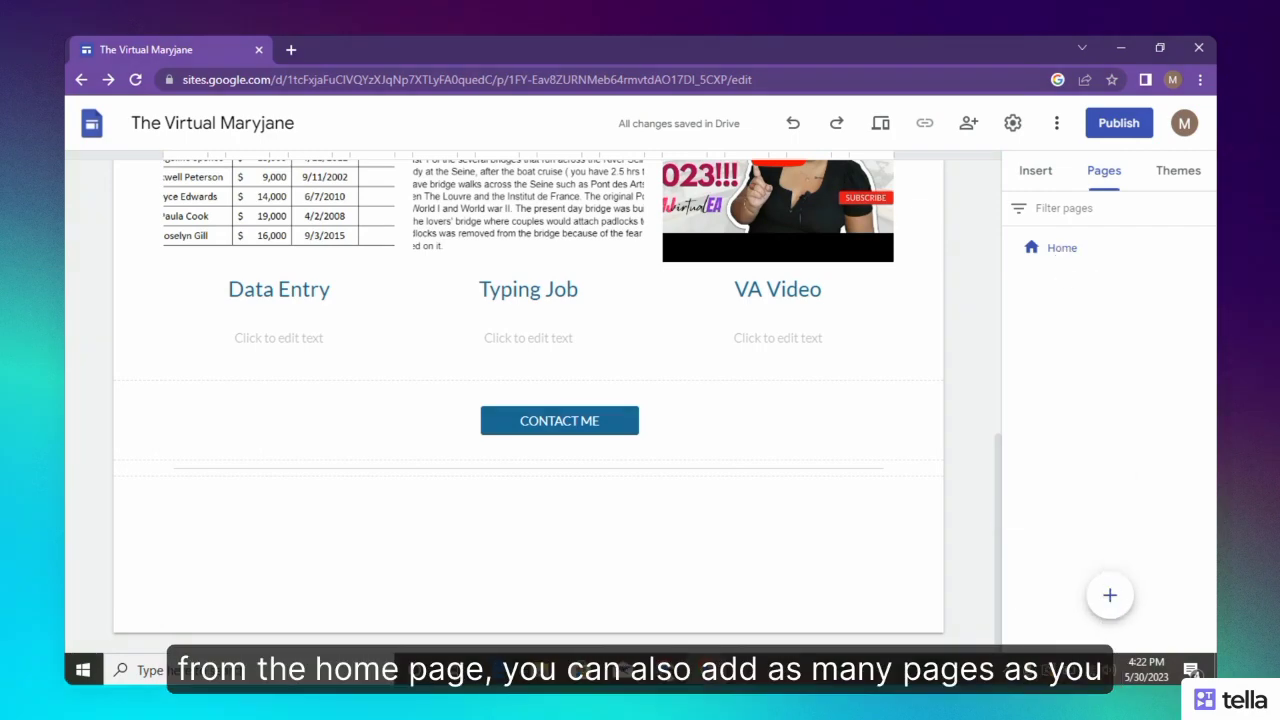
pyautogui.click(1180, 172)
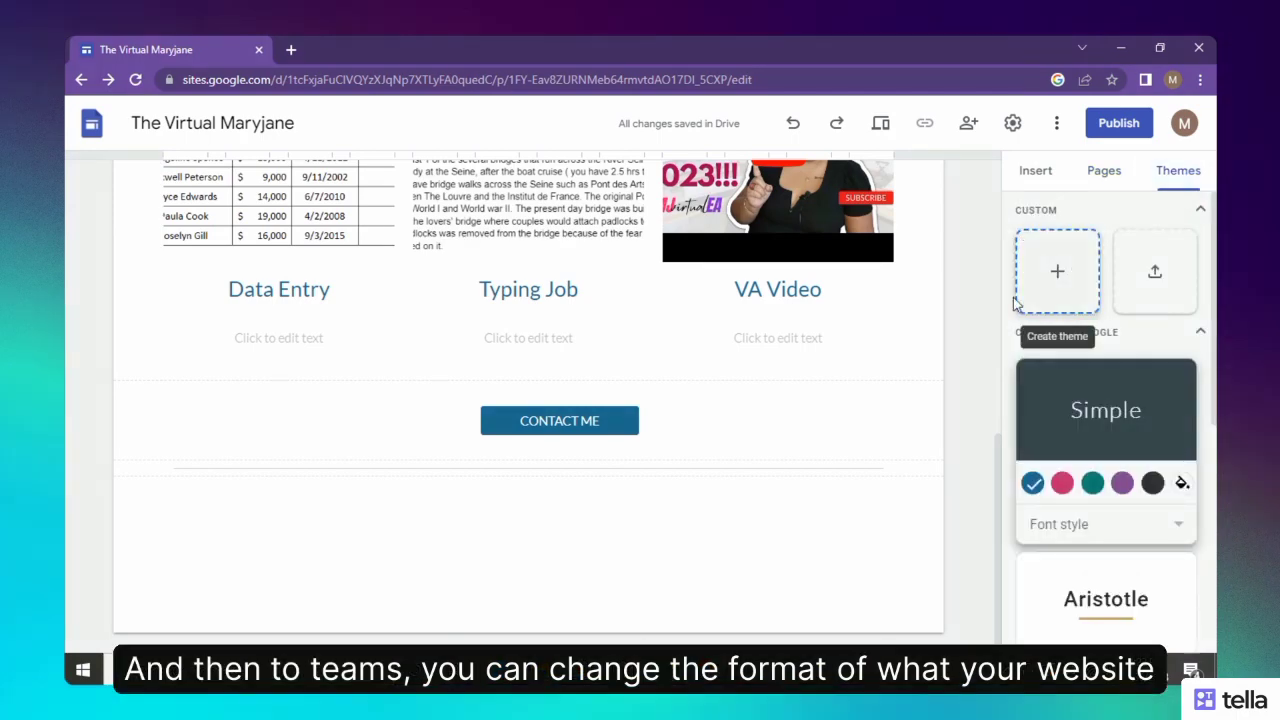
# - Browse the ready-made themes and try Level and Impression on the site
pyautogui.moveTo(1213, 267); pyautogui.dragTo(1212, 238)
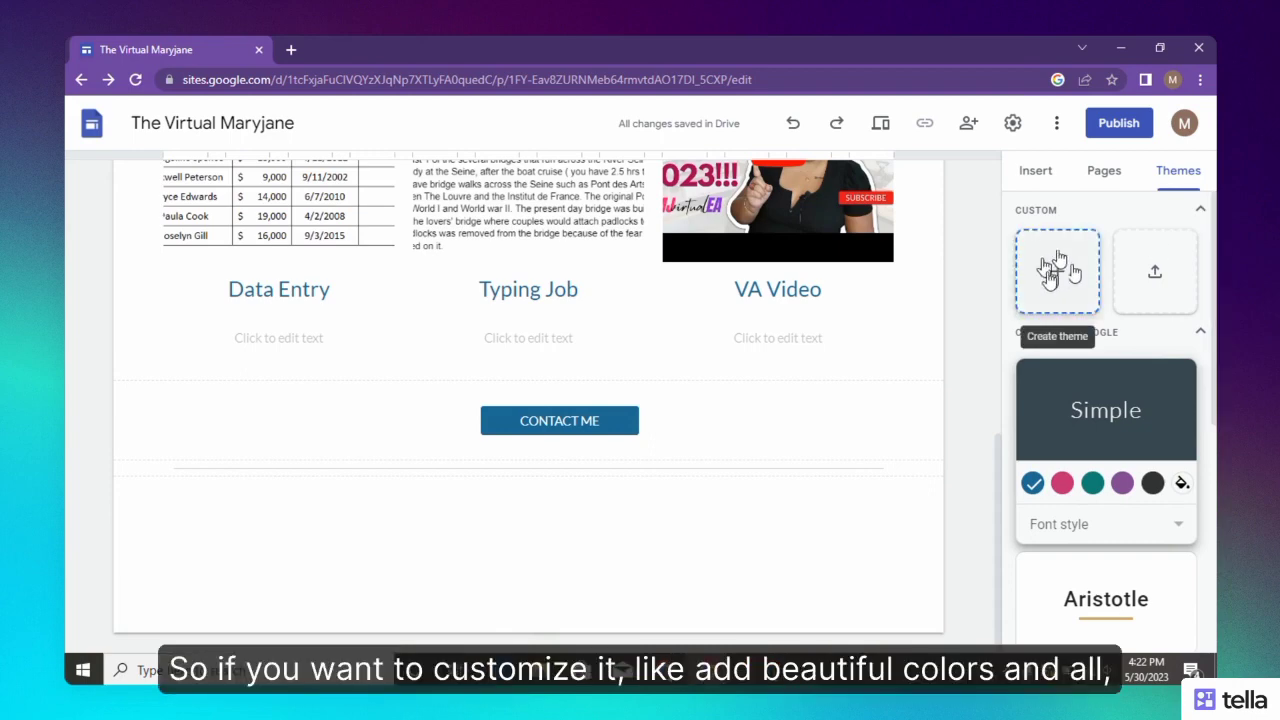
pyautogui.scroll(-3, 1105, 420)
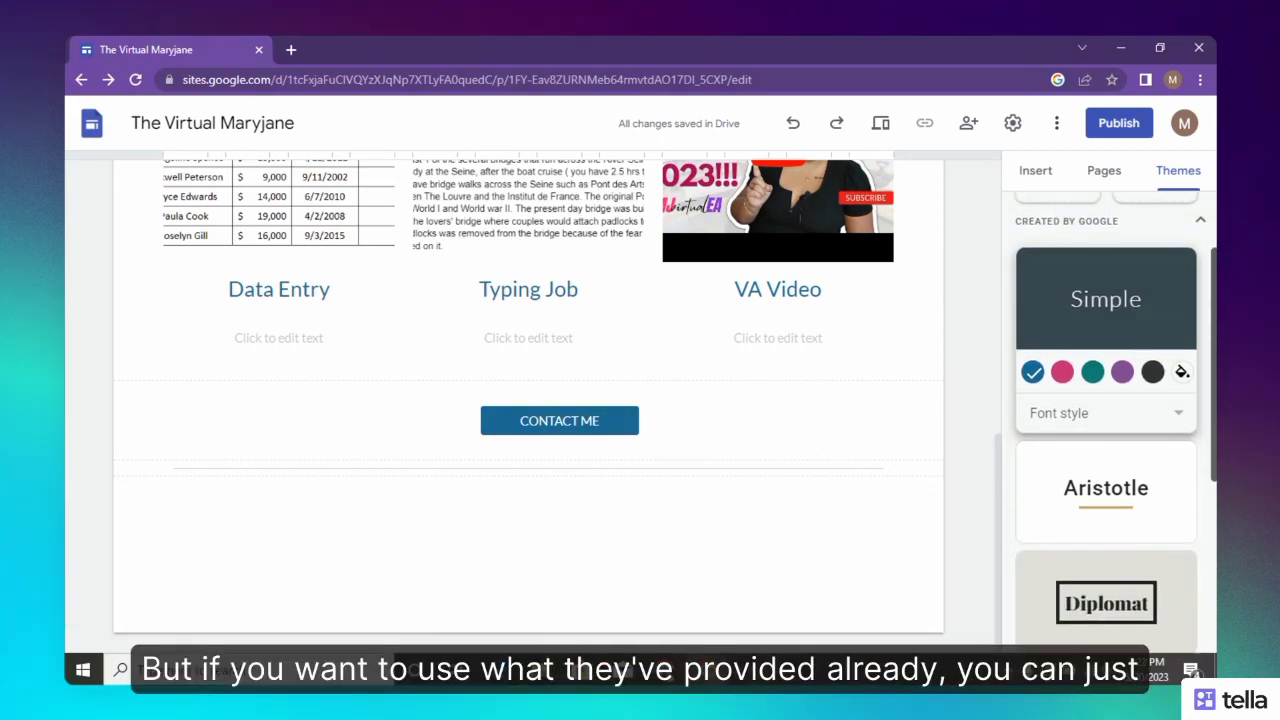
pyautogui.scroll(-5, 1105, 420)
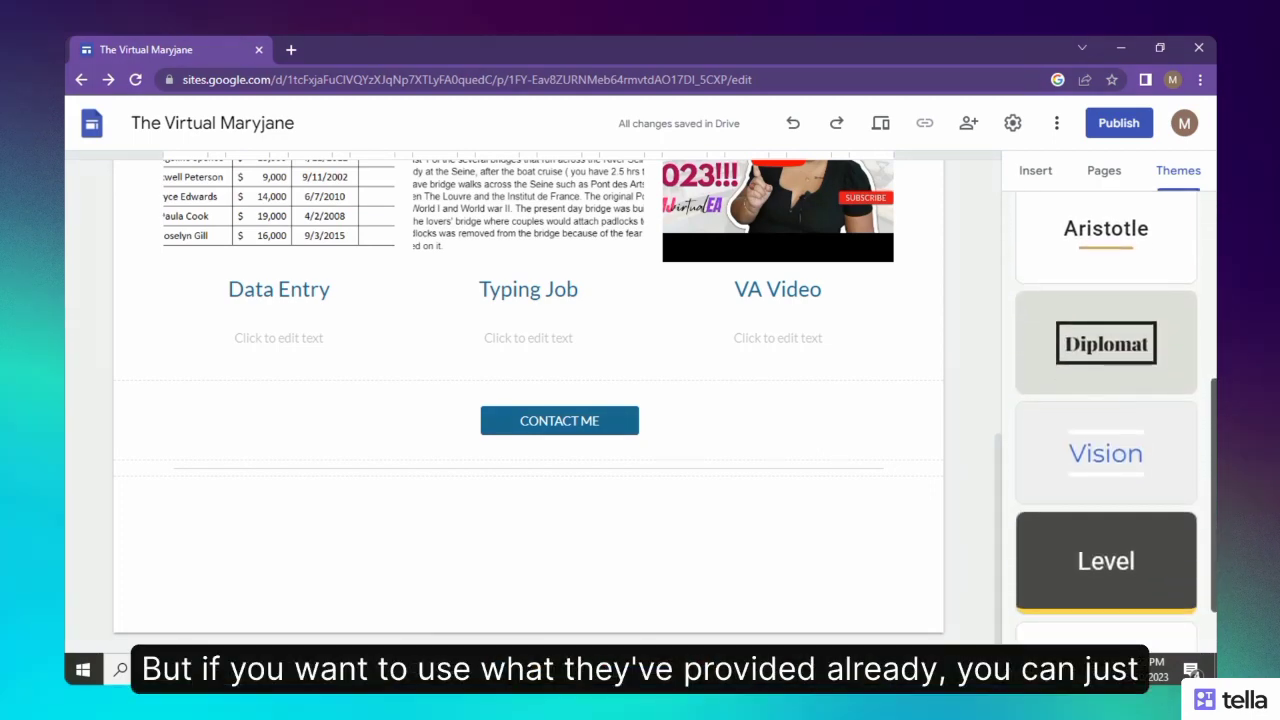
pyautogui.click(1103, 496)
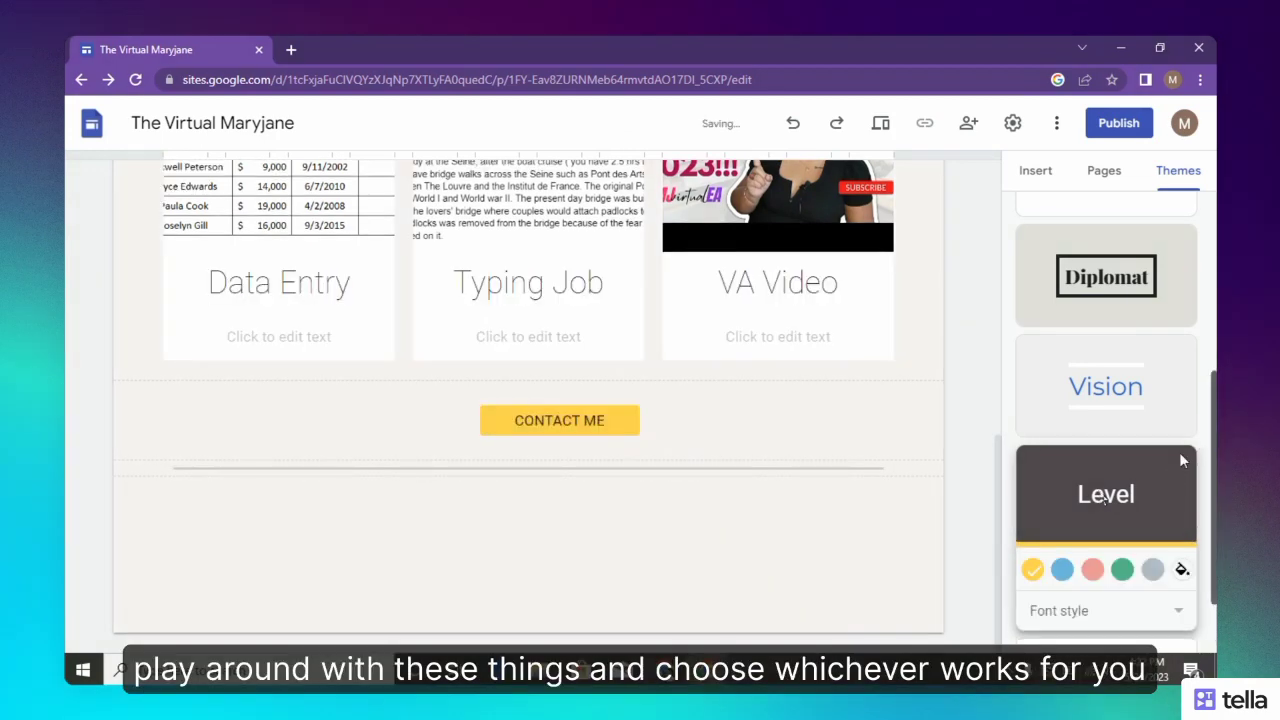
pyautogui.scroll(-2, 1182, 458)
pyautogui.click(1124, 565)
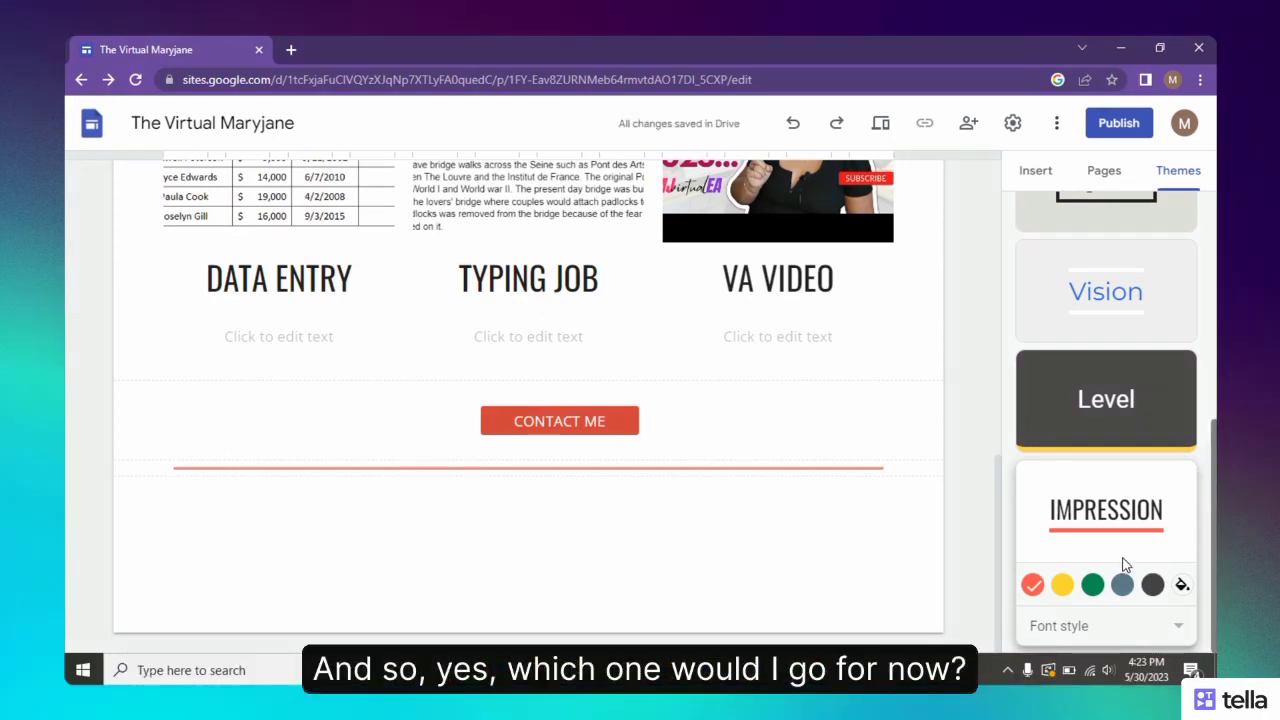
# - Try the Diplomat theme on the site, in its dark blue and dark red colour variants
pyautogui.scroll(3, 1090, 450)
pyautogui.click(1076, 396)
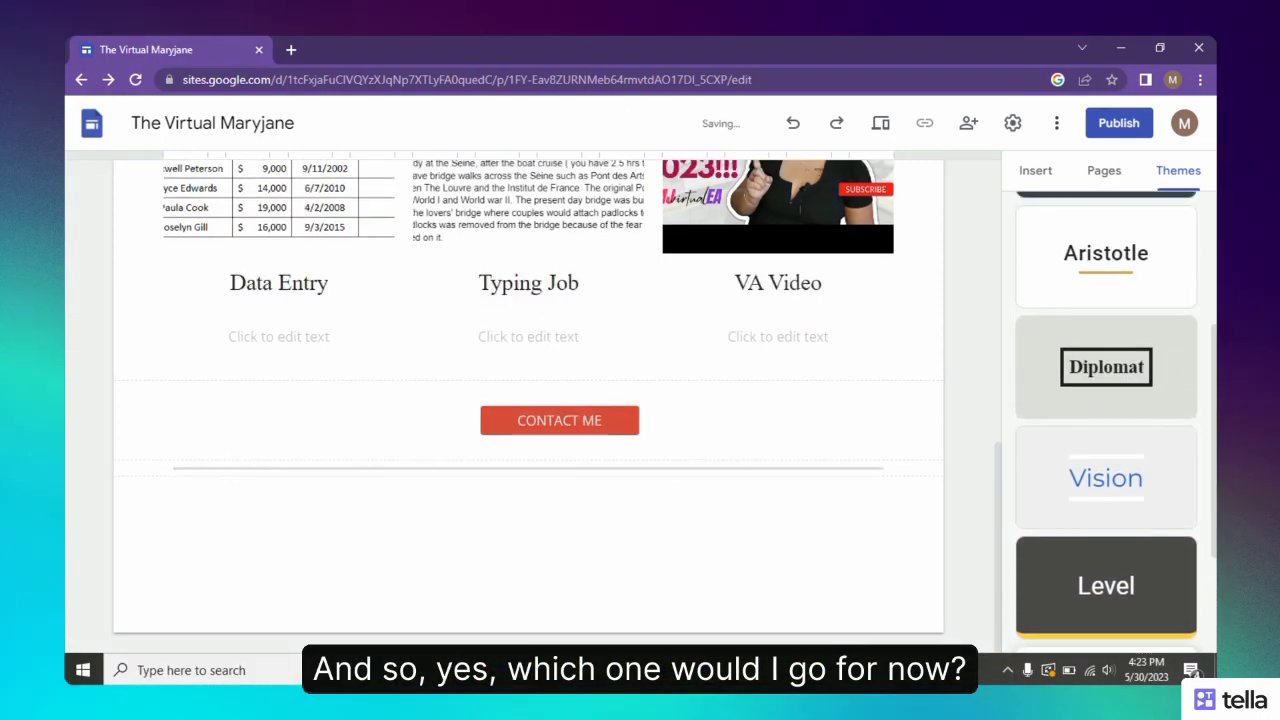
pyautogui.click(1064, 447)
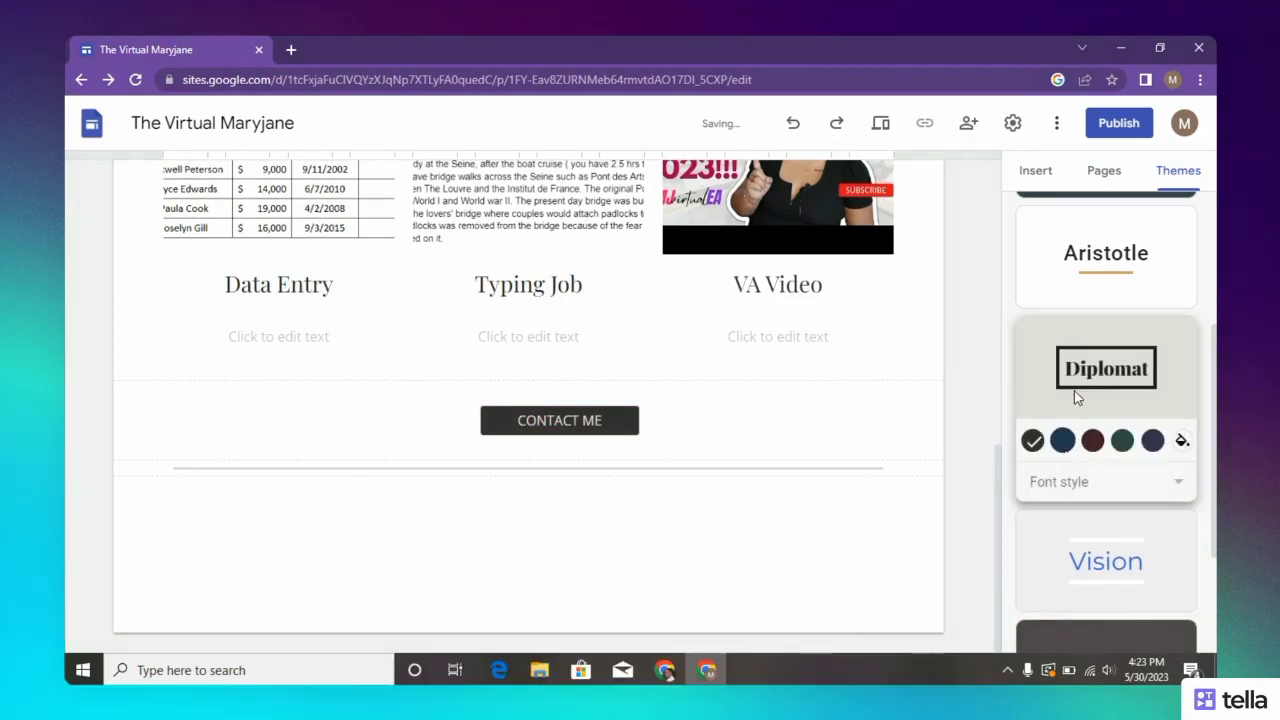
pyautogui.click(1094, 446)
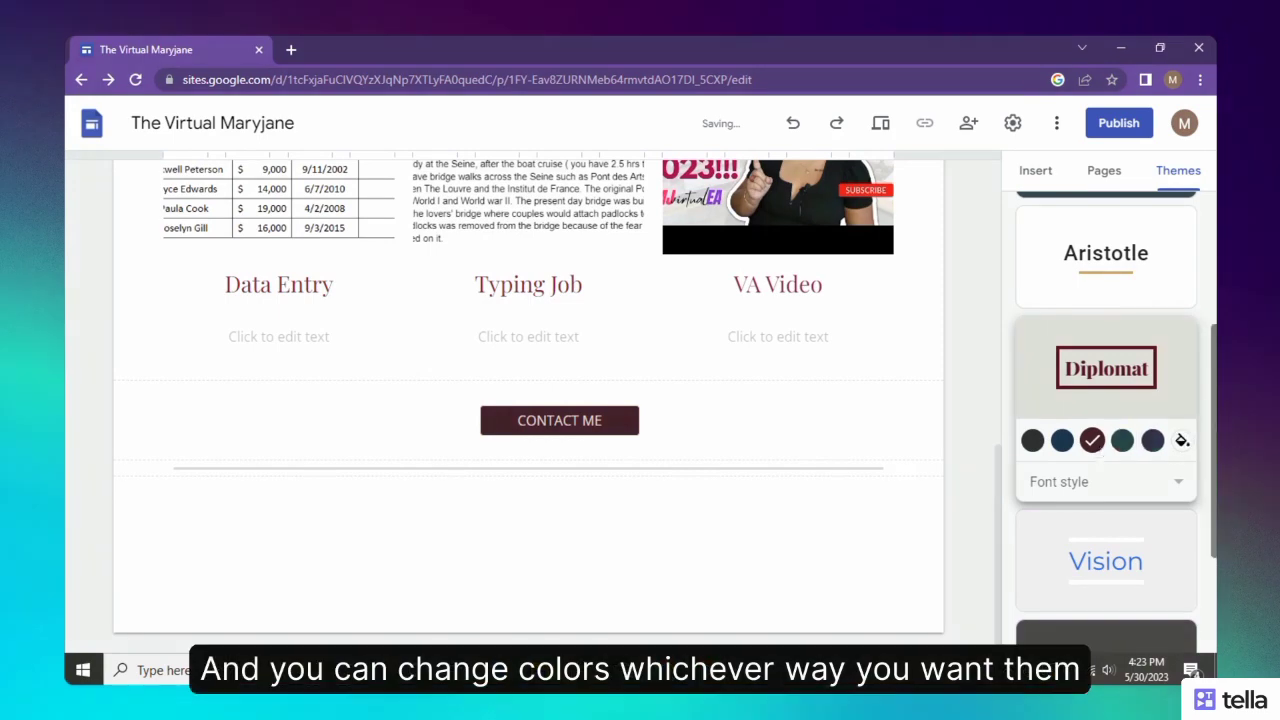
# - Apply the Aristotle theme to the site in its default brown colour
pyautogui.scroll(2, 1110, 420)
pyautogui.click(1118, 372)
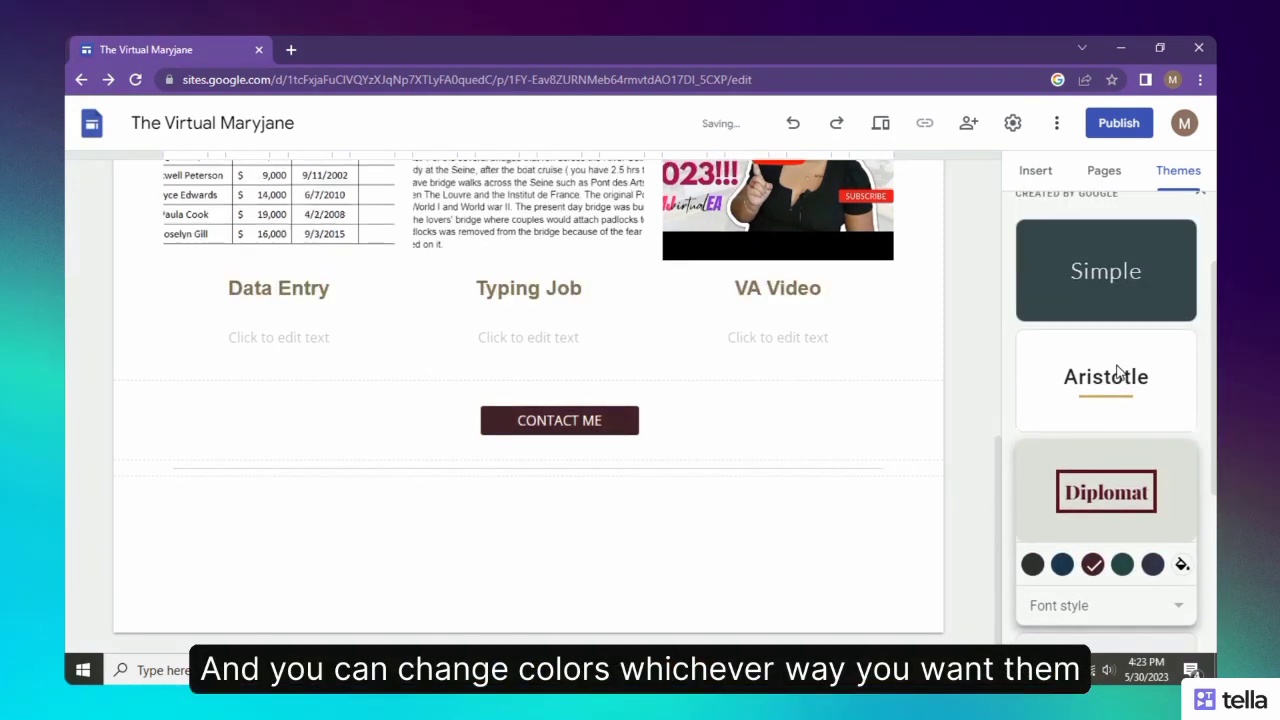
pyautogui.scroll(3, 1135, 363)
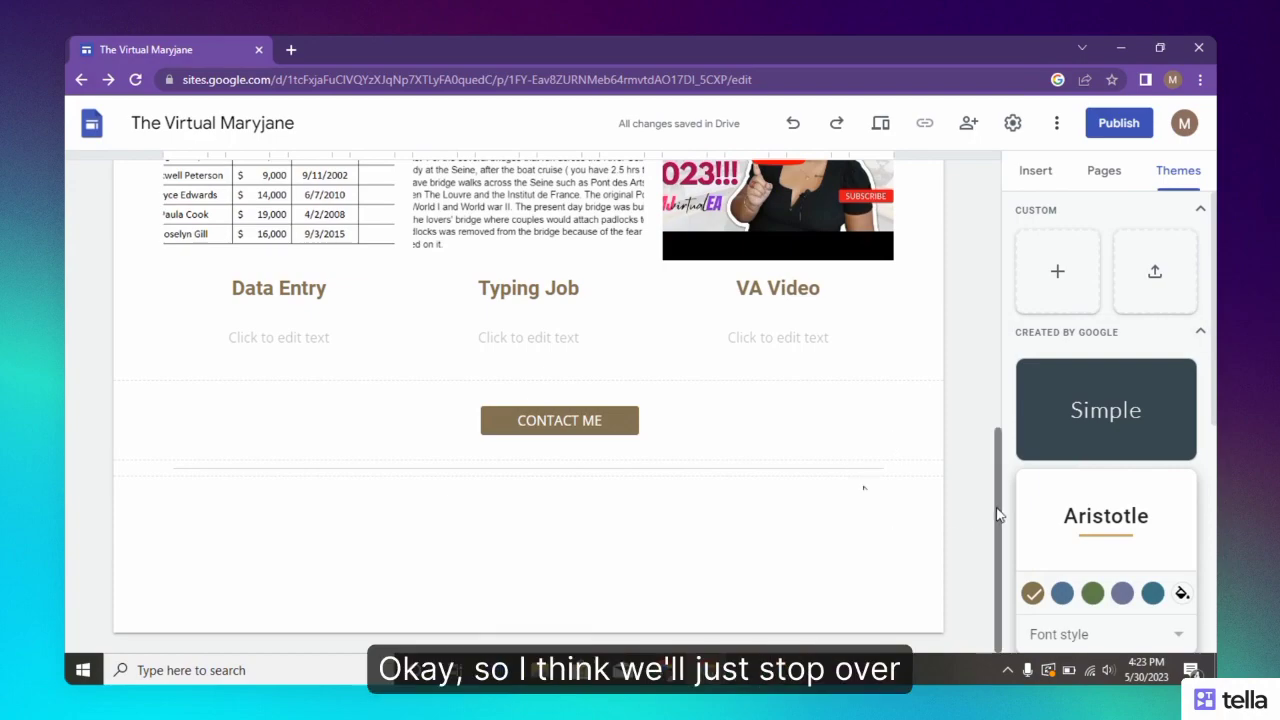
# - Preview the site as it appears on a phone, from the header down to the contact button
pyautogui.moveTo(997, 514); pyautogui.dragTo(970, 251)
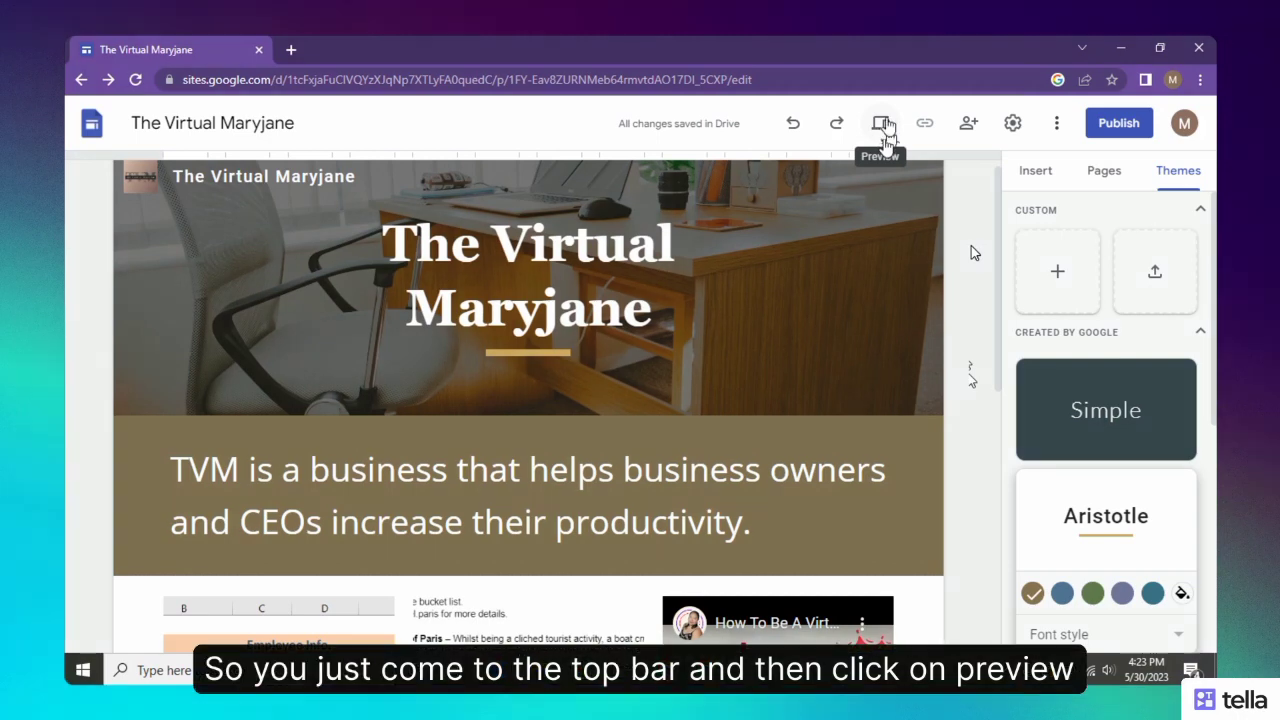
pyautogui.click(881, 124)
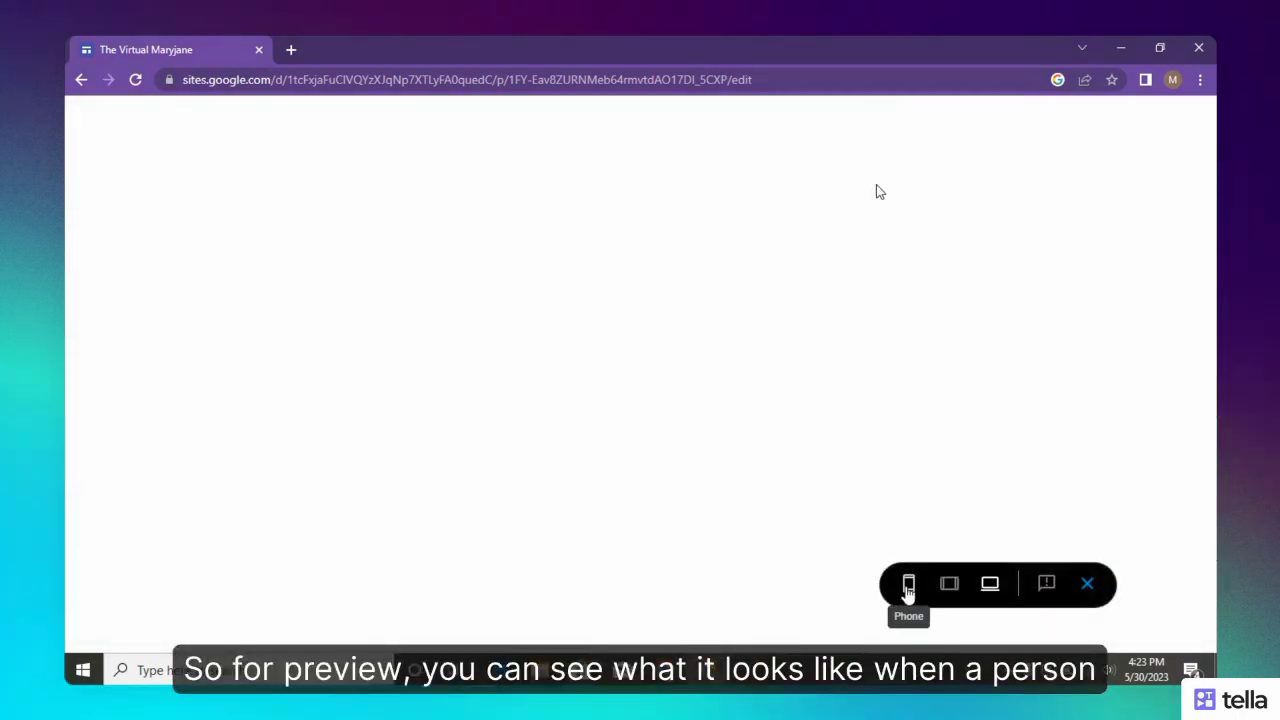
pyautogui.click(908, 586)
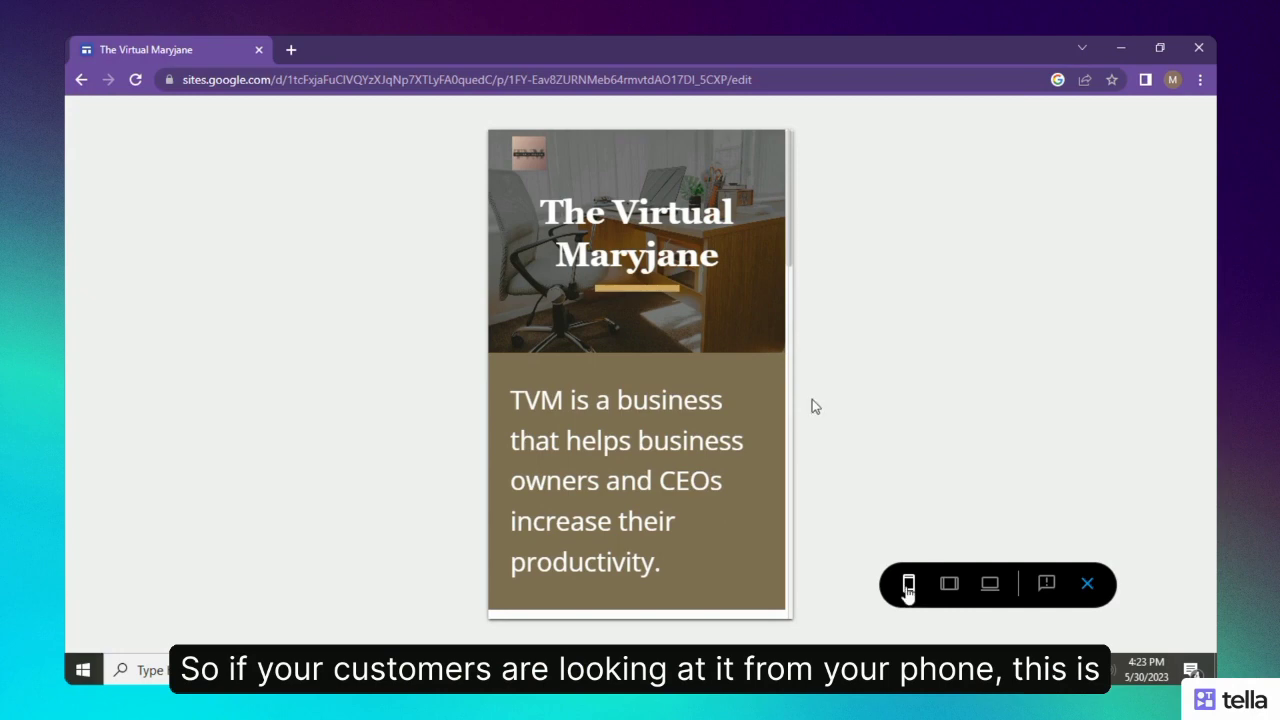
pyautogui.moveTo(788, 248); pyautogui.dragTo(838, 583)
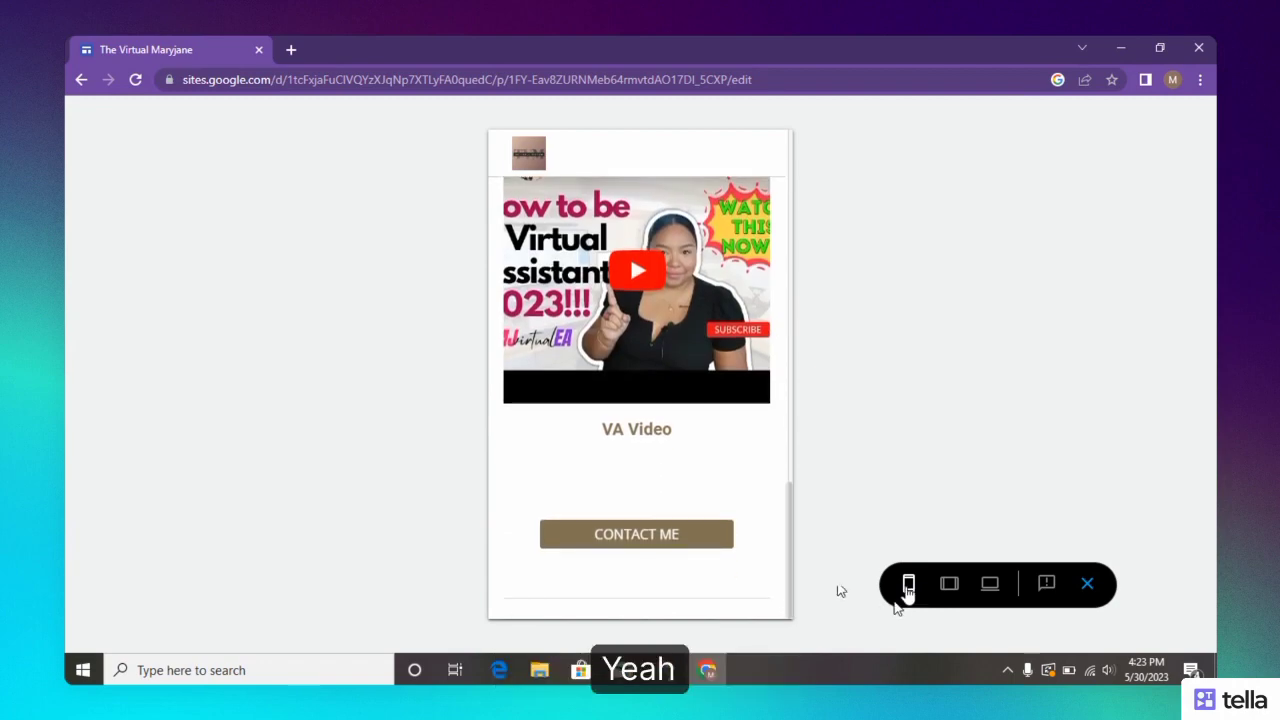
# - Preview the whole page at tablet and large-screen sizes, and return to the editor
pyautogui.click(949, 588)
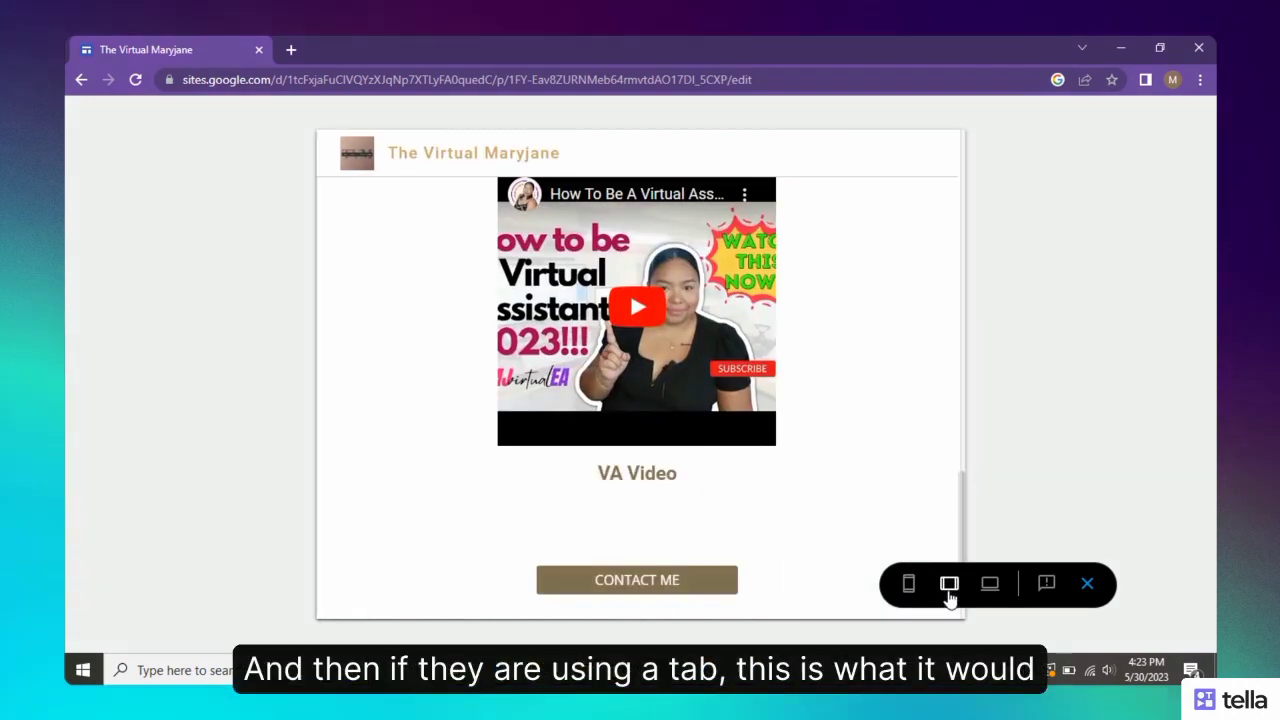
pyautogui.moveTo(960, 540); pyautogui.dragTo(893, 174)
pyautogui.click(990, 584)
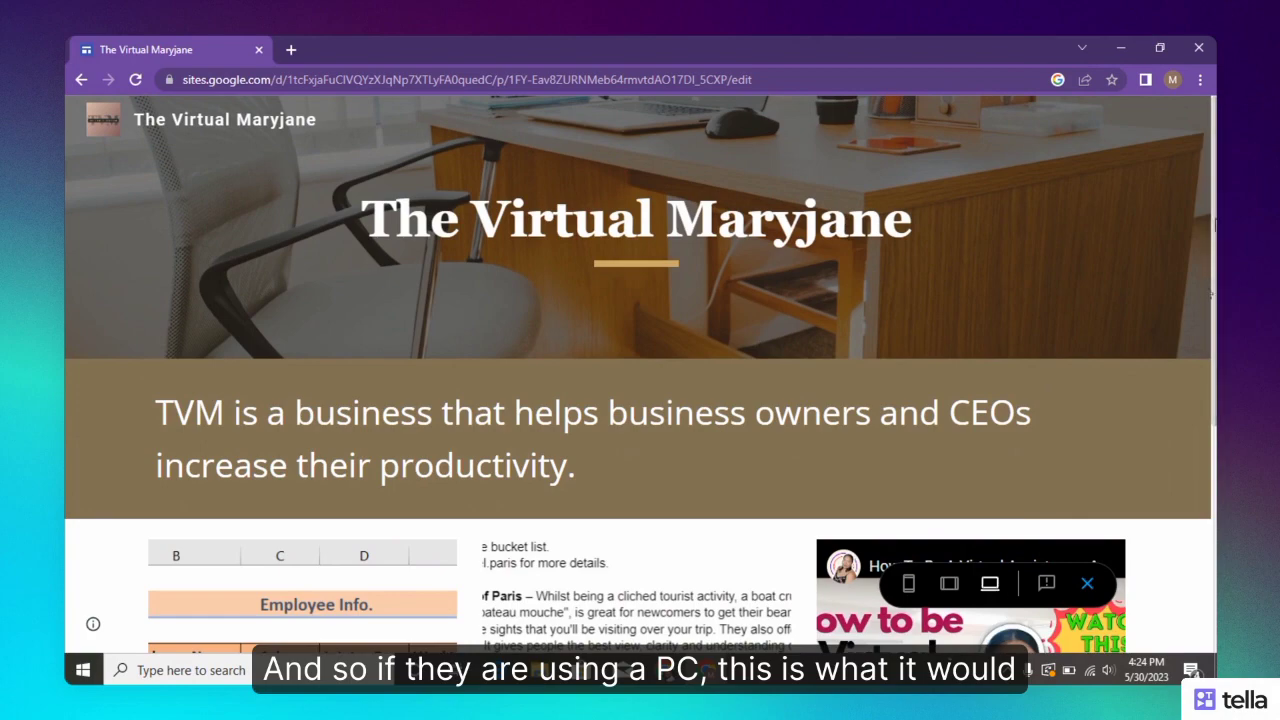
pyautogui.scroll(-1, 1023, 491)
pyautogui.scroll(-4, 641, 375)
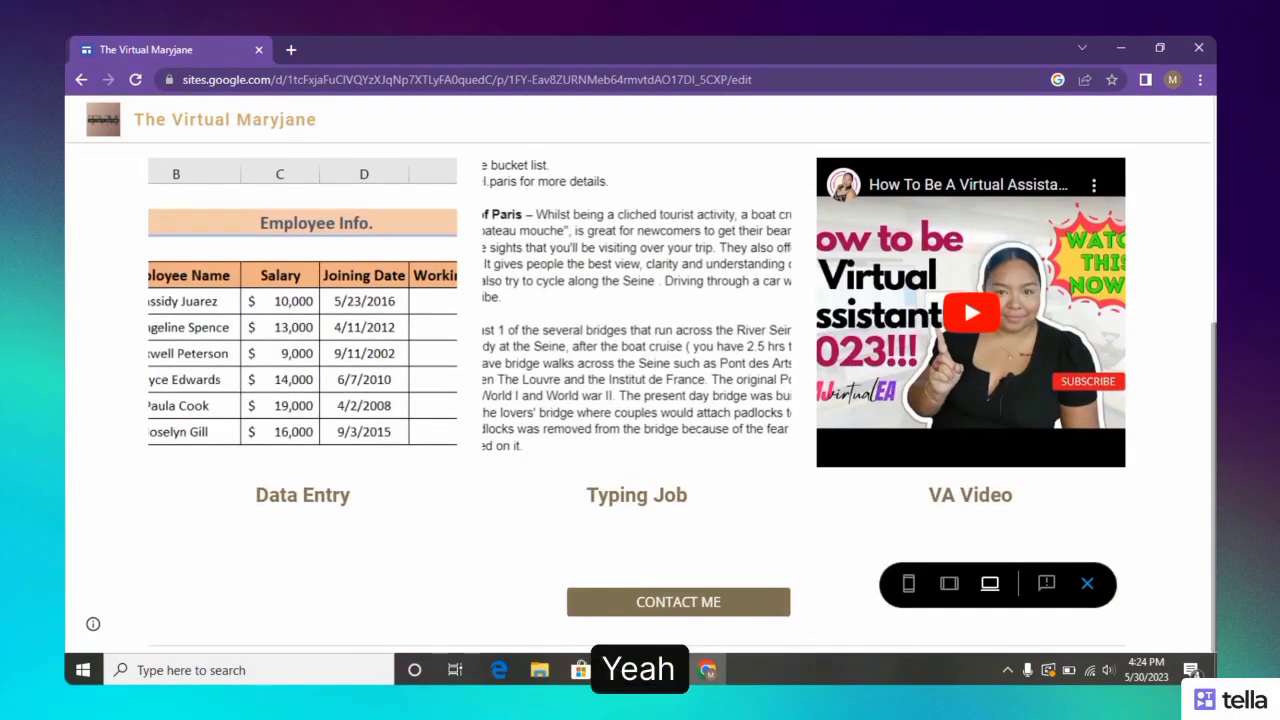
pyautogui.scroll(4, 1203, 375)
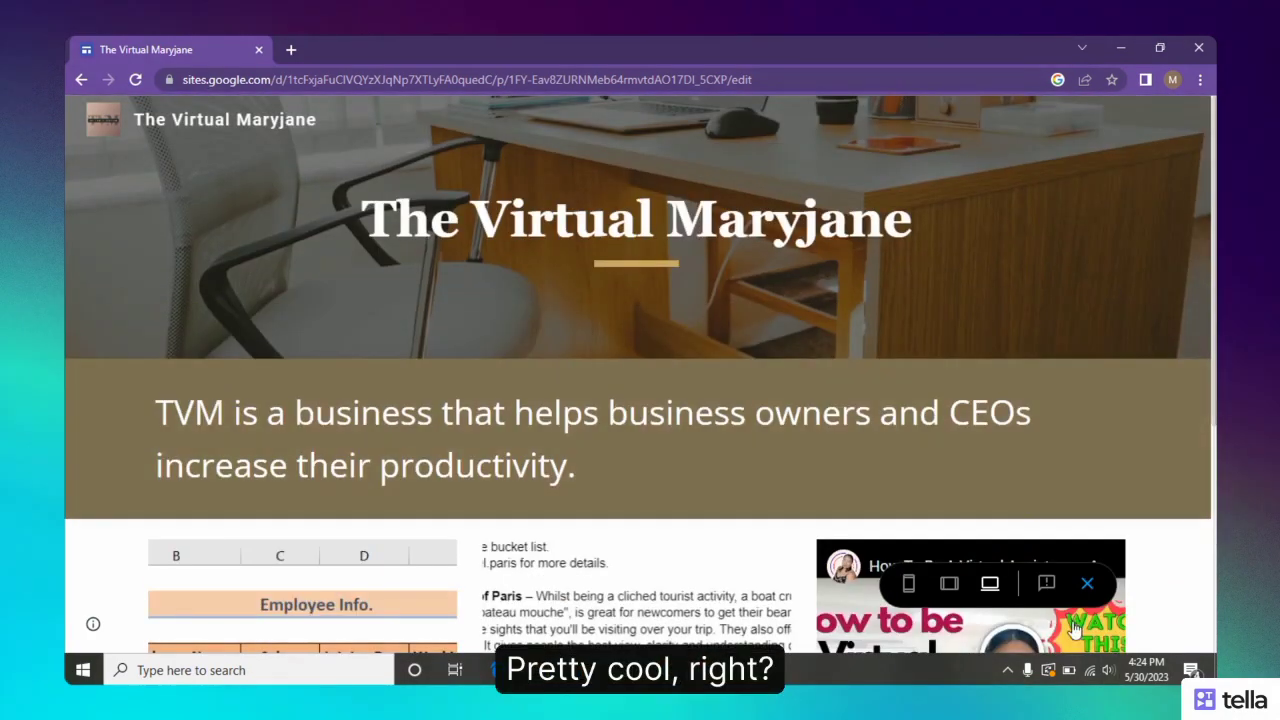
pyautogui.click(1088, 585)
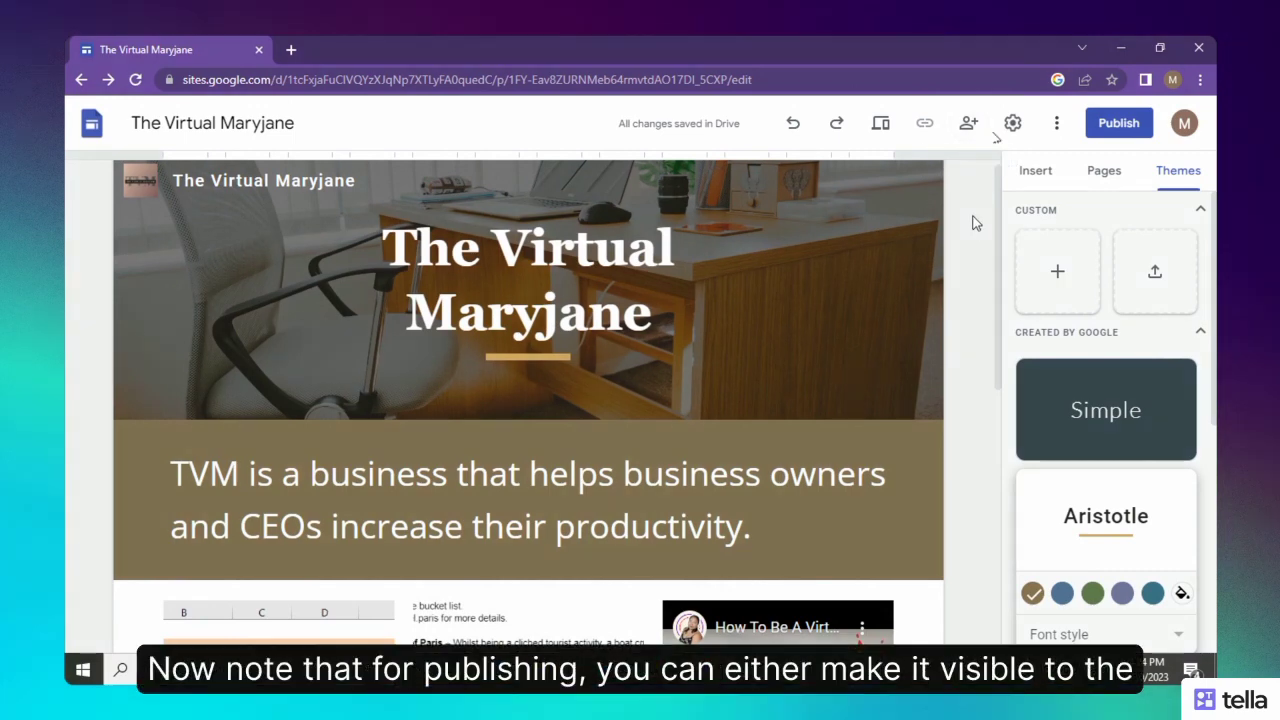
# - Start publishing the site to the web and try thevirtualmaryjane as its web address
pyautogui.click(1119, 123)
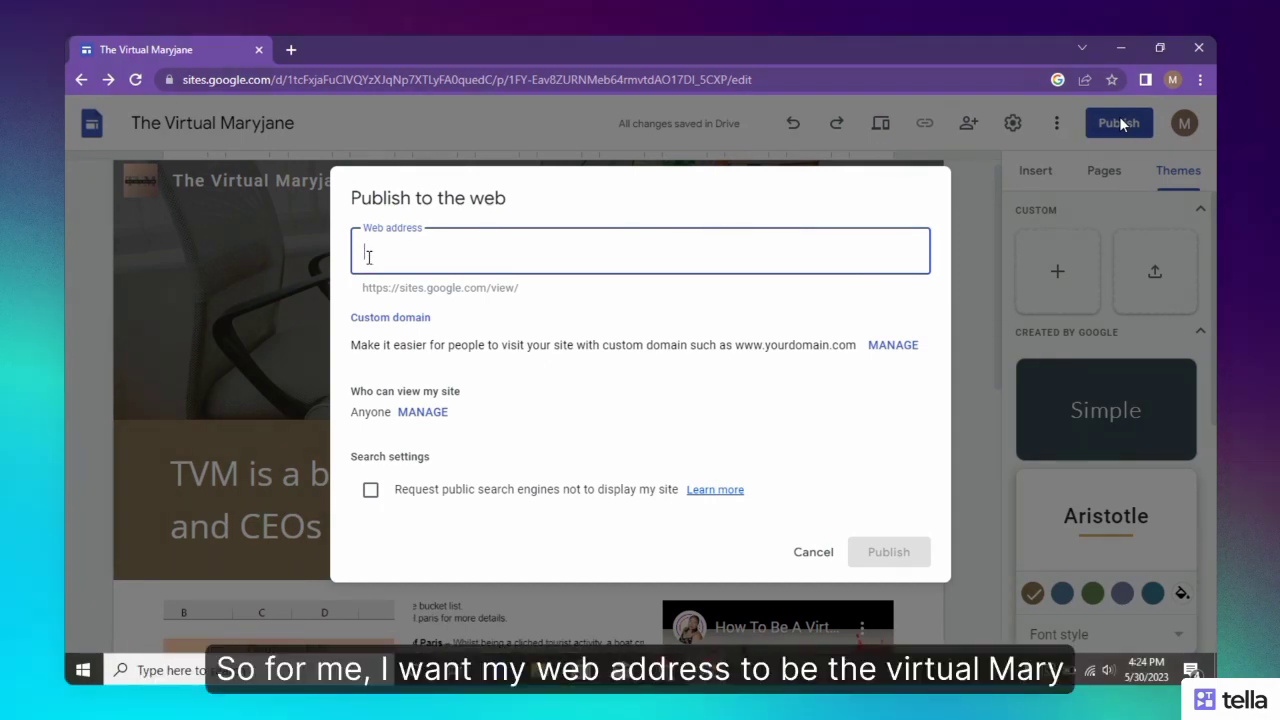
pyautogui.write('he')
pyautogui.press('BackSpace')
pyautogui.press('BackSpace')
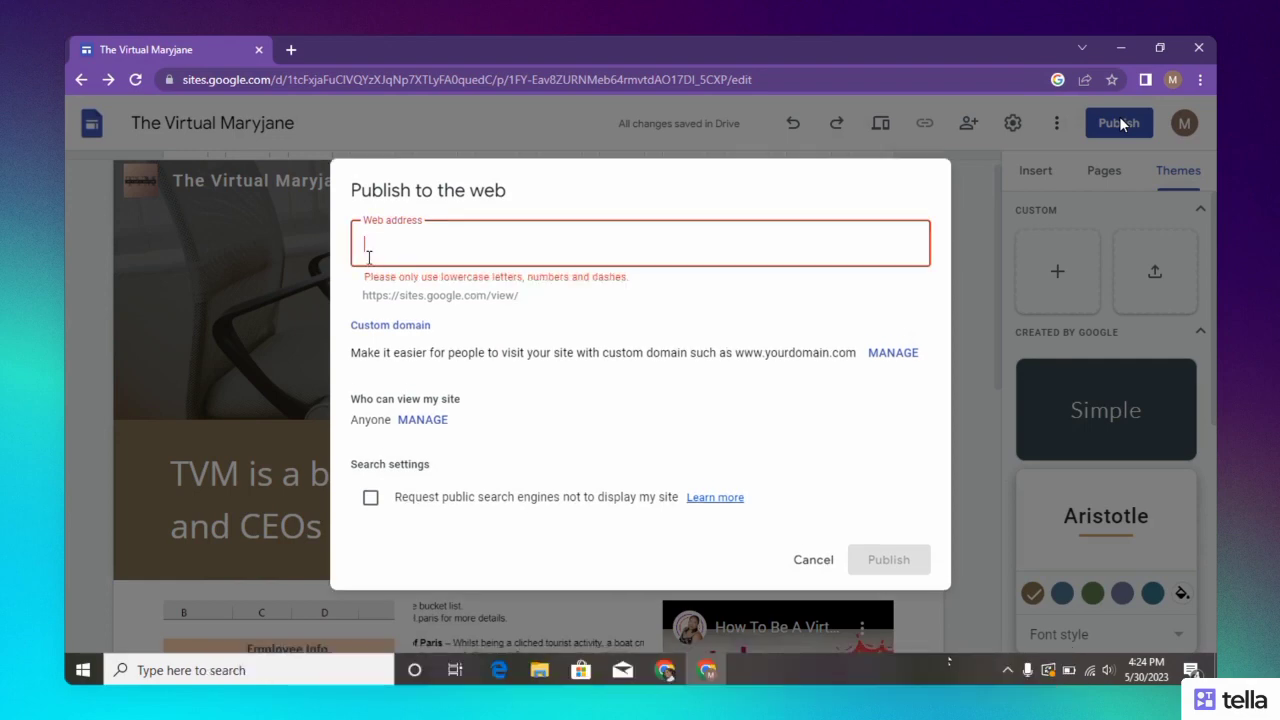
pyautogui.write('thevi')
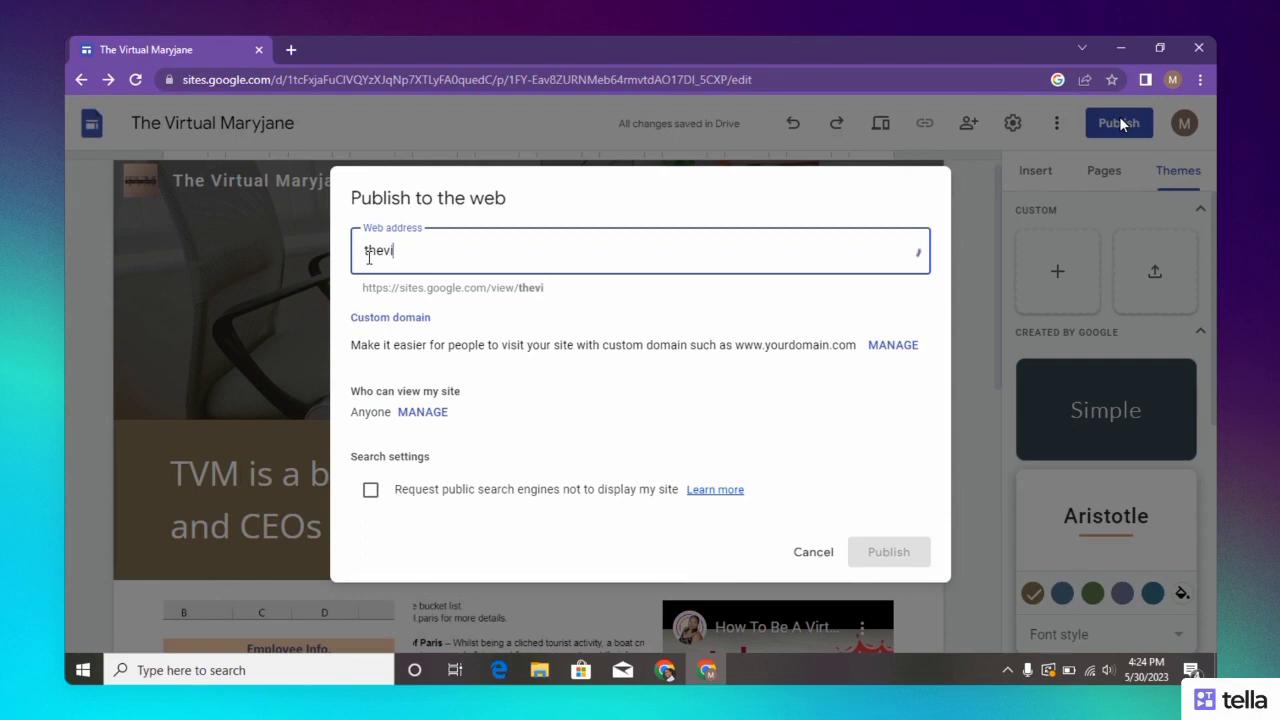
pyautogui.write('rtualmaryjane')
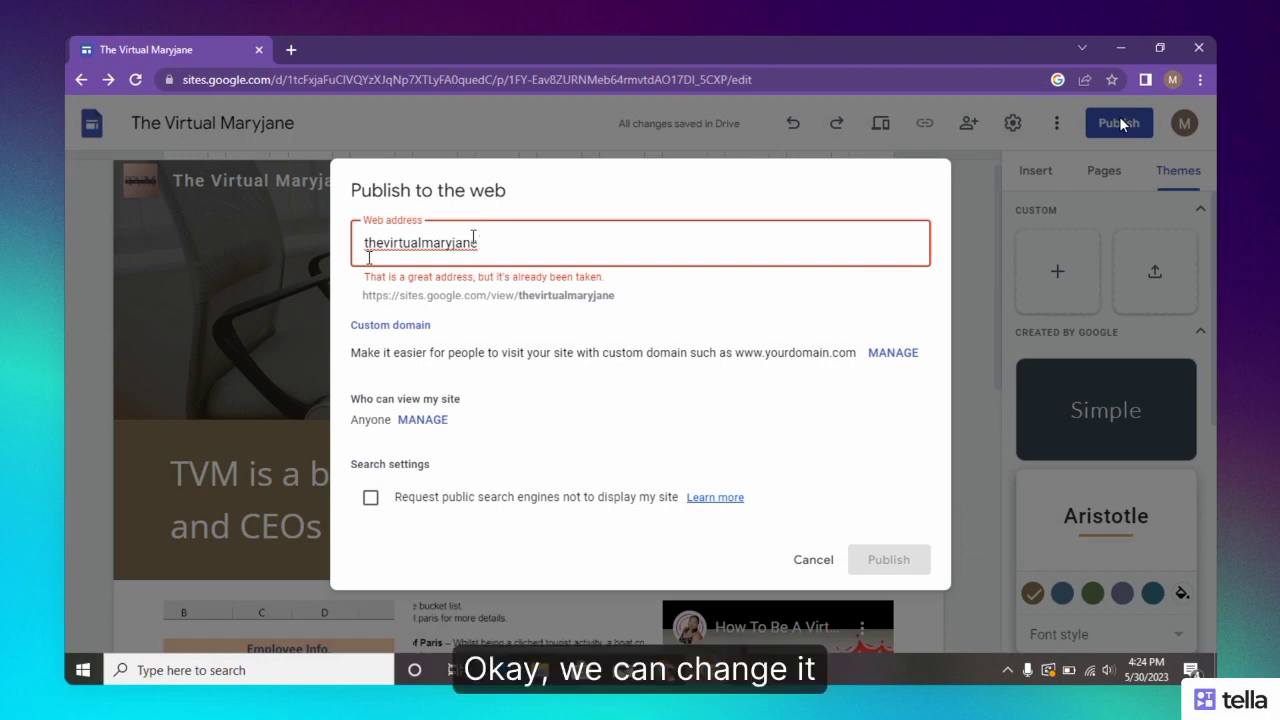
# - Replace the web address with the owner's full name in lowercase without spaces
pyautogui.press('BackSpace')
pyautogui.press('BackSpace')
pyautogui.press('BackSpace')
pyautogui.press('BackSpace')
pyautogui.press('BackSpace')
pyautogui.press('BackSpace')
pyautogui.press('BackSpace')
pyautogui.press('BackSpace')
pyautogui.press('BackSpace')
pyautogui.press('BackSpace')
pyautogui.press('BackSpace')
pyautogui.press('BackSpace')
pyautogui.press('BackSpace')
pyautogui.press('BackSpace')
pyautogui.press('BackSpace')
pyautogui.press('BackSpace')
pyautogui.press('BackSpace')
pyautogui.press('BackSpace')
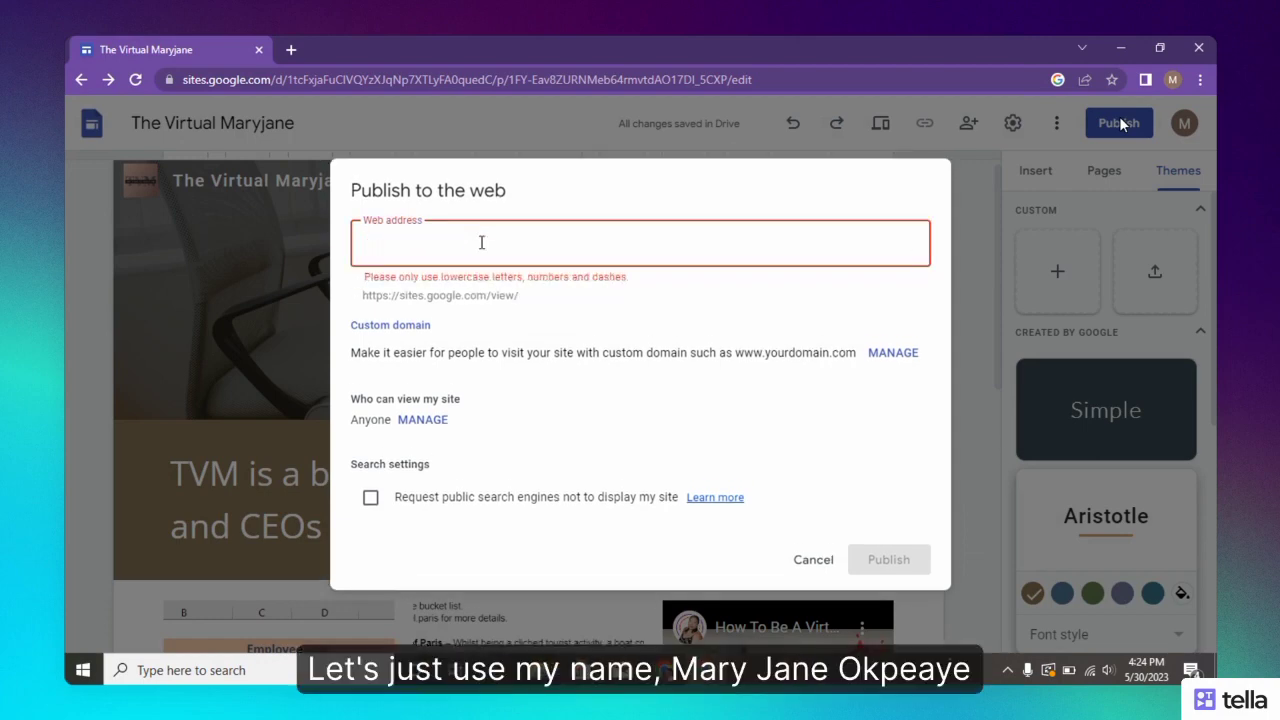
pyautogui.write('maryj')
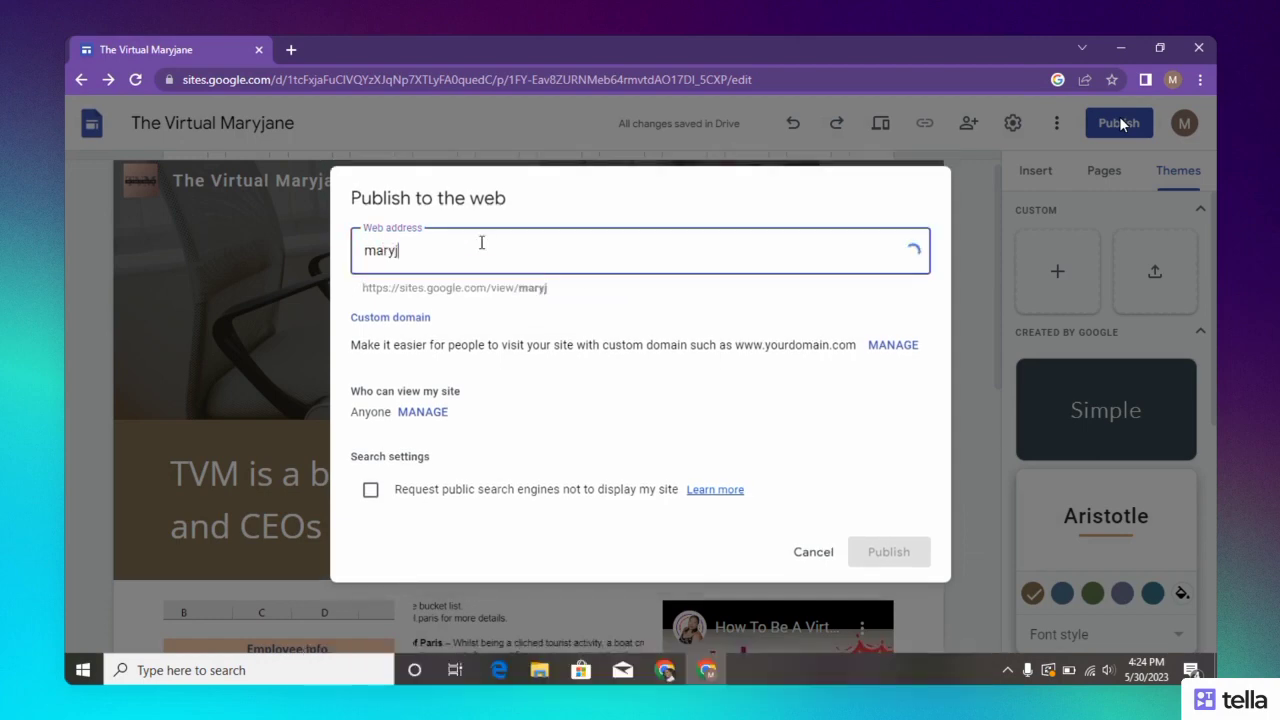
pyautogui.write('aneo')
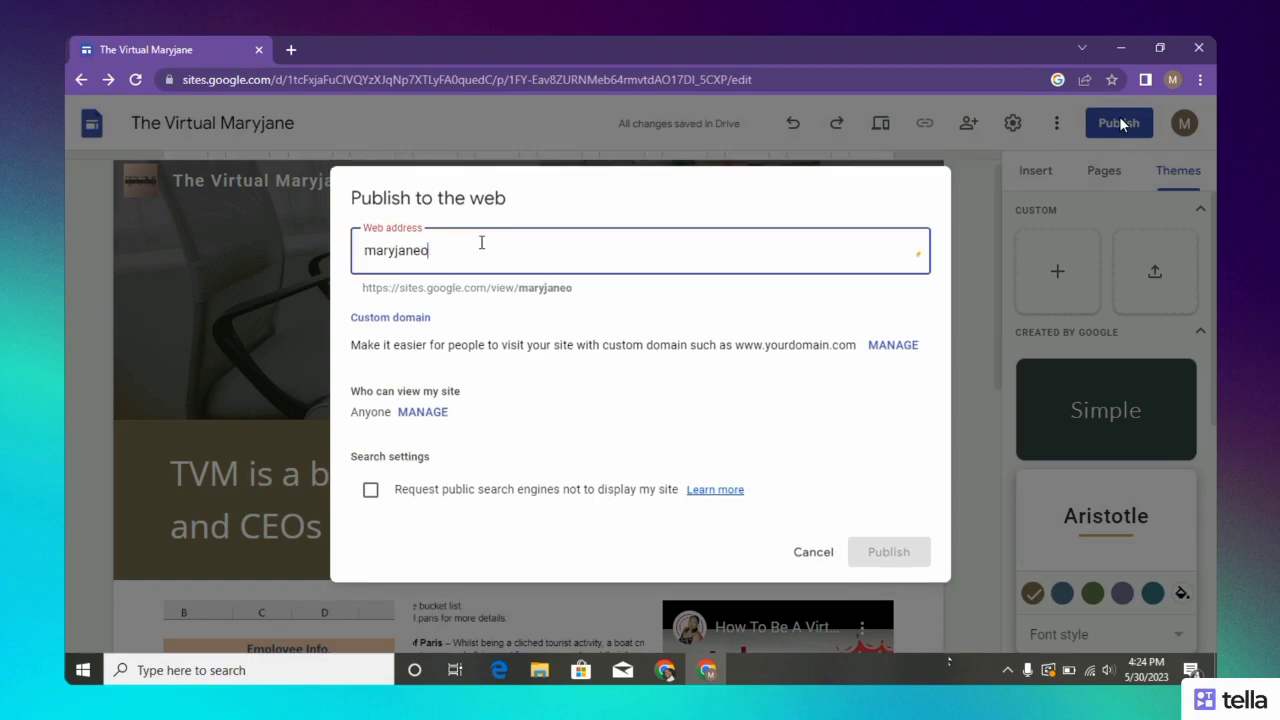
pyautogui.write('kpeaye')
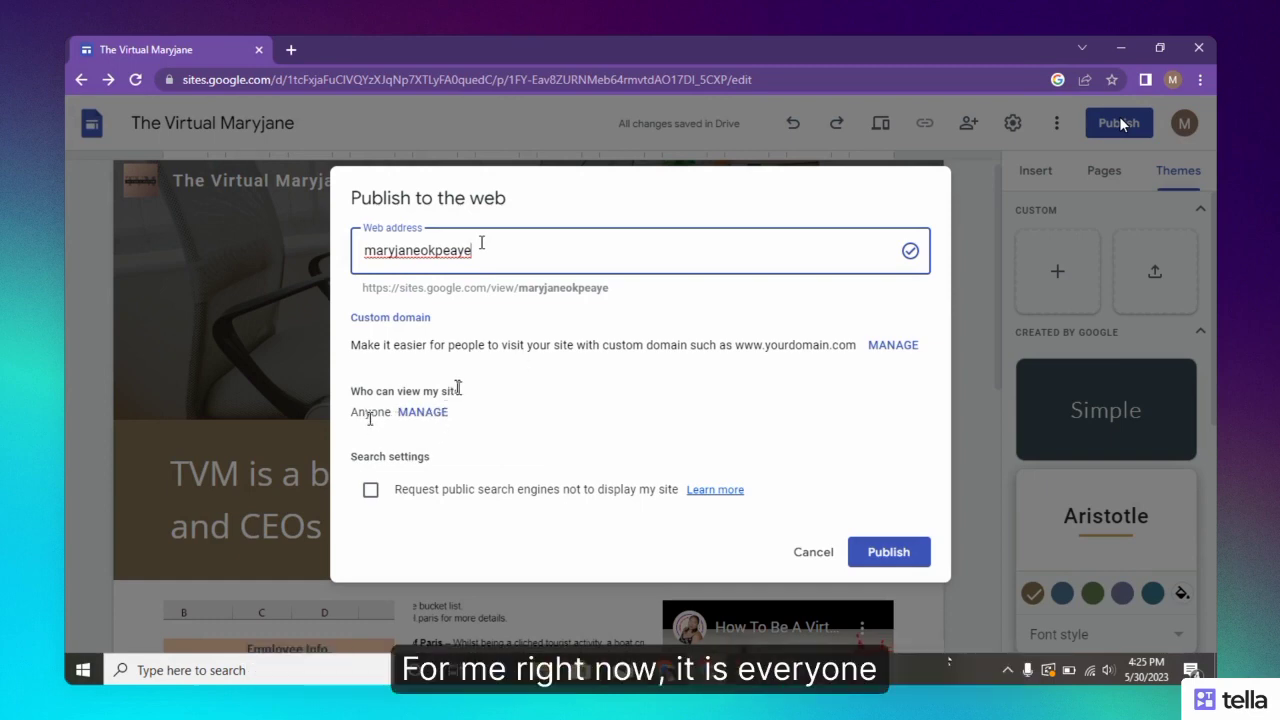
# - Review who can view the site, keep the published site public, and publish it
pyautogui.click(422, 412)
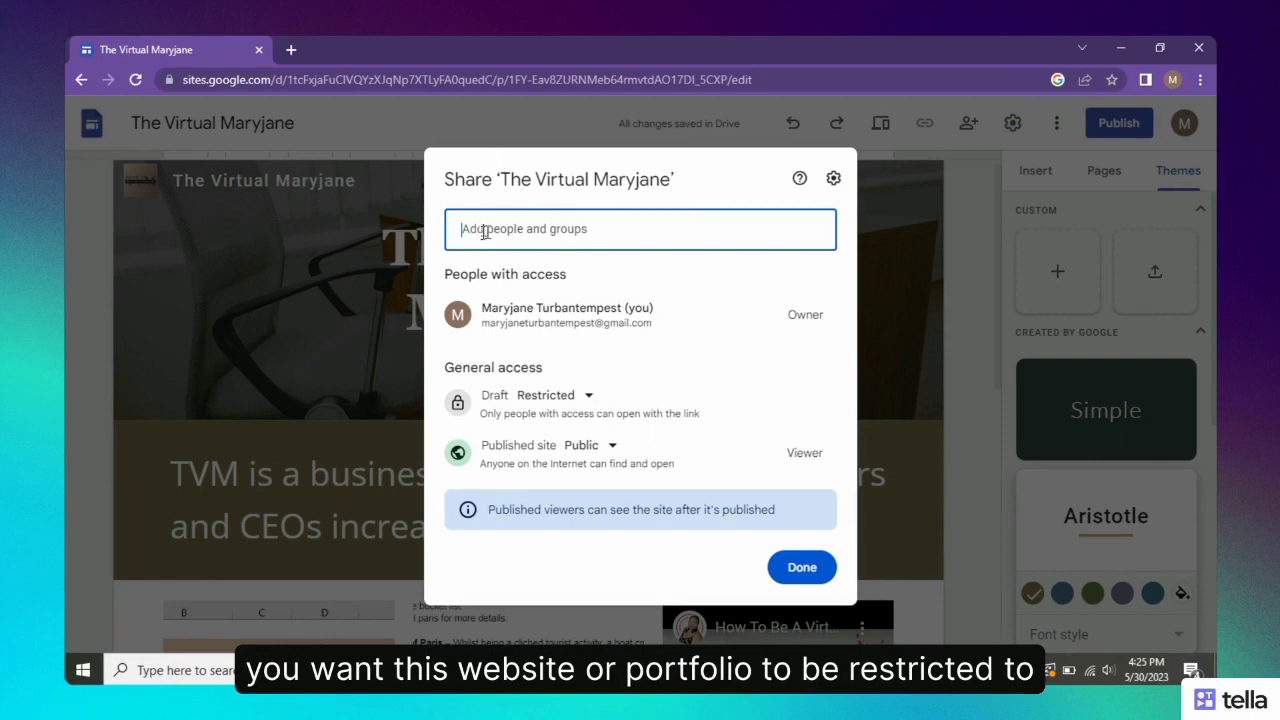
pyautogui.click(814, 566)
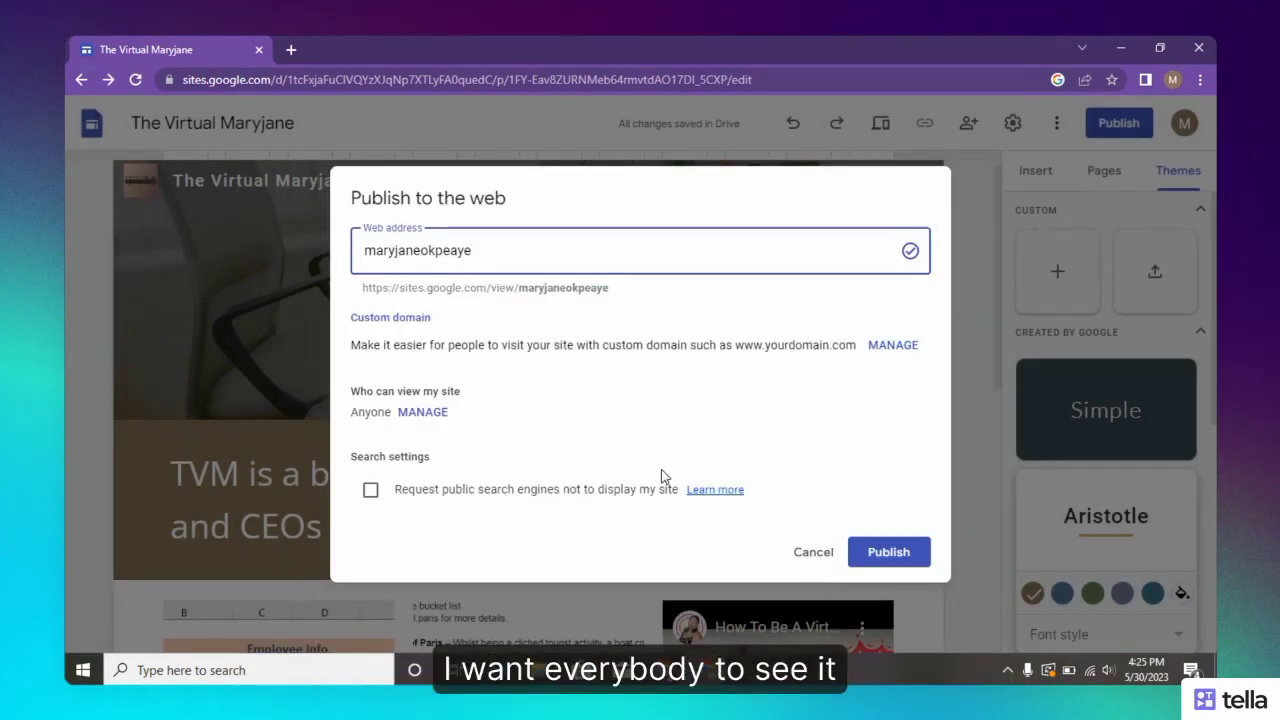
pyautogui.click(876, 552)
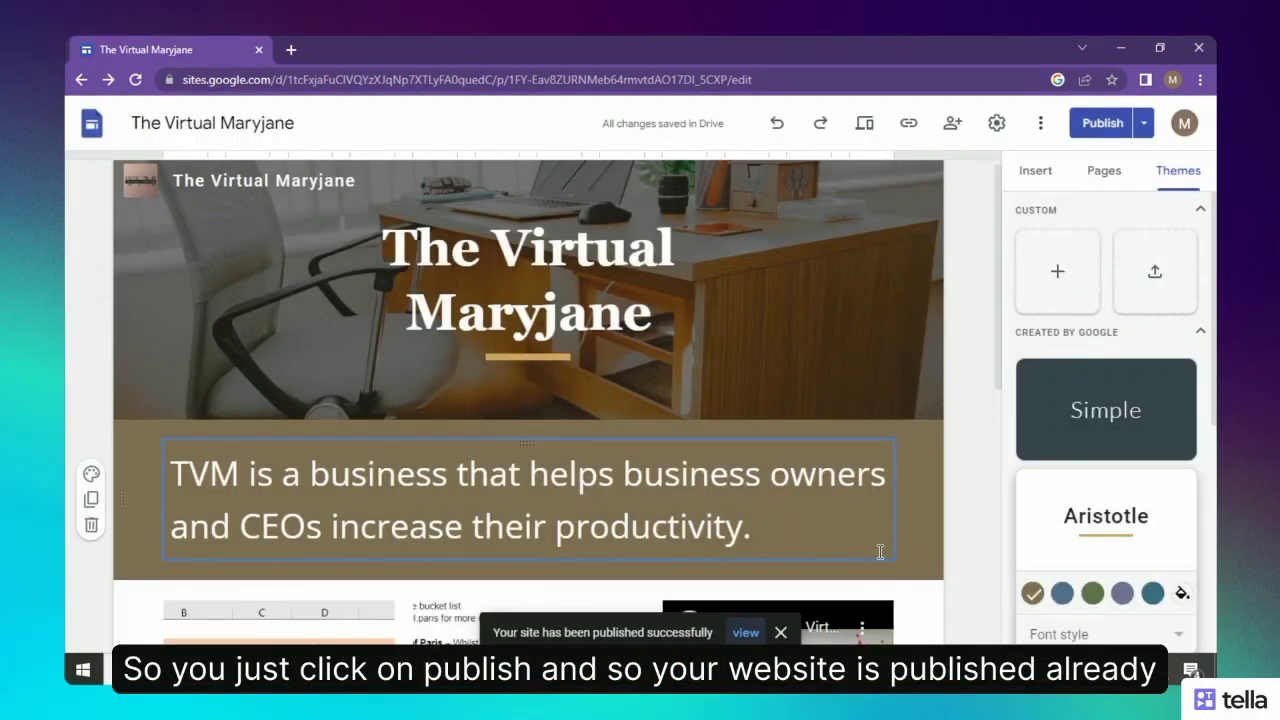
# - Open the published site and look through its home page
pyautogui.click(746, 633)
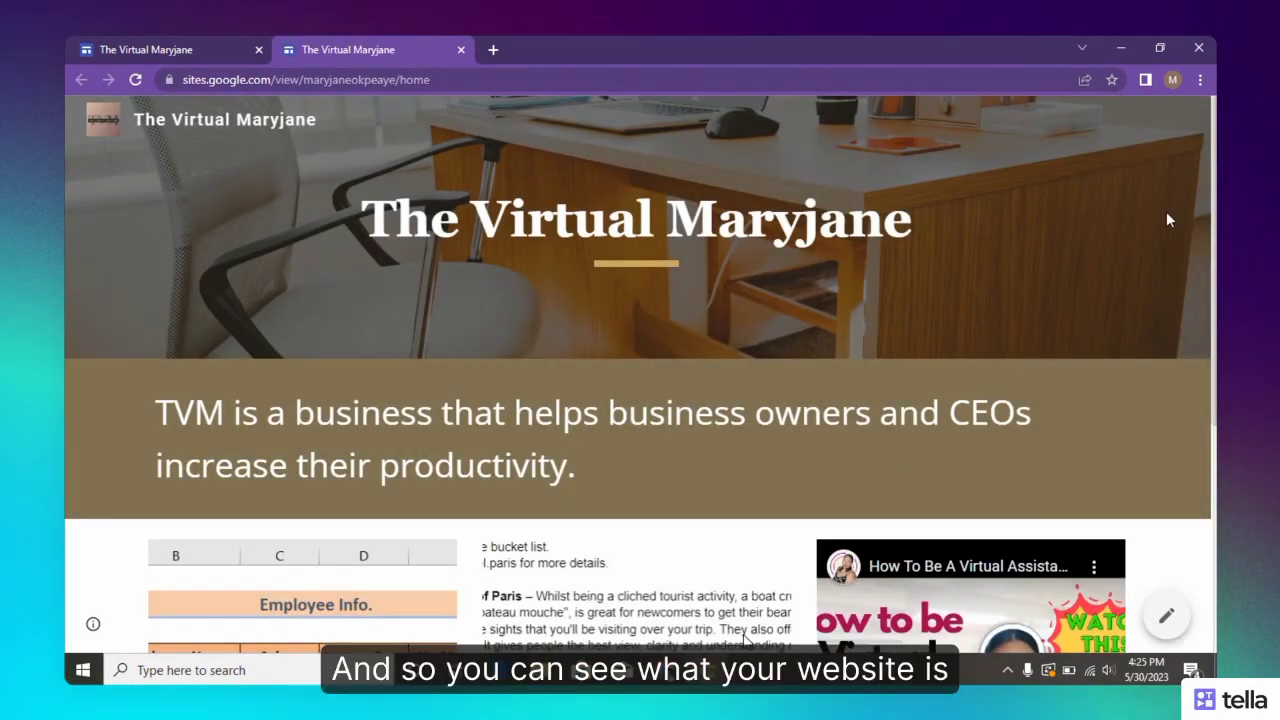
pyautogui.scroll(-1, 1170, 220)
pyautogui.scroll(-3, 640, 375)
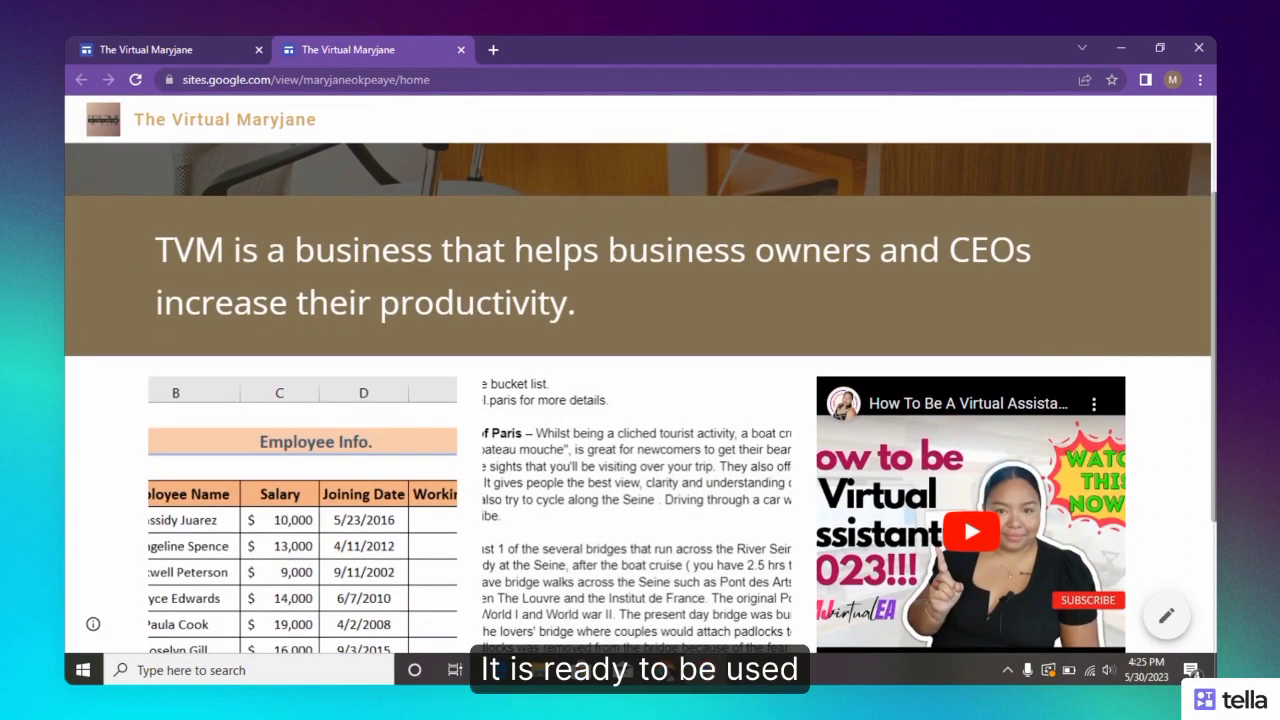
pyautogui.scroll(4, 640, 375)
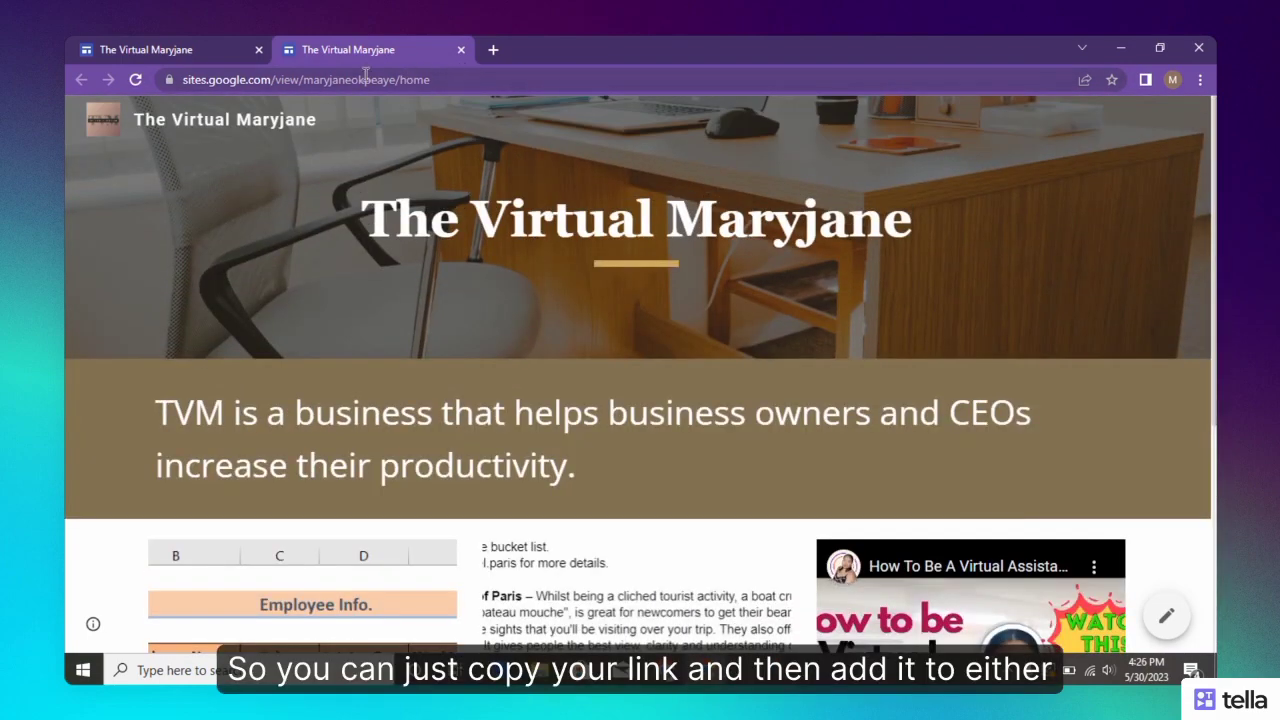
# - Look over the page once more in the site editor and return to the published site
pyautogui.click(190, 50)
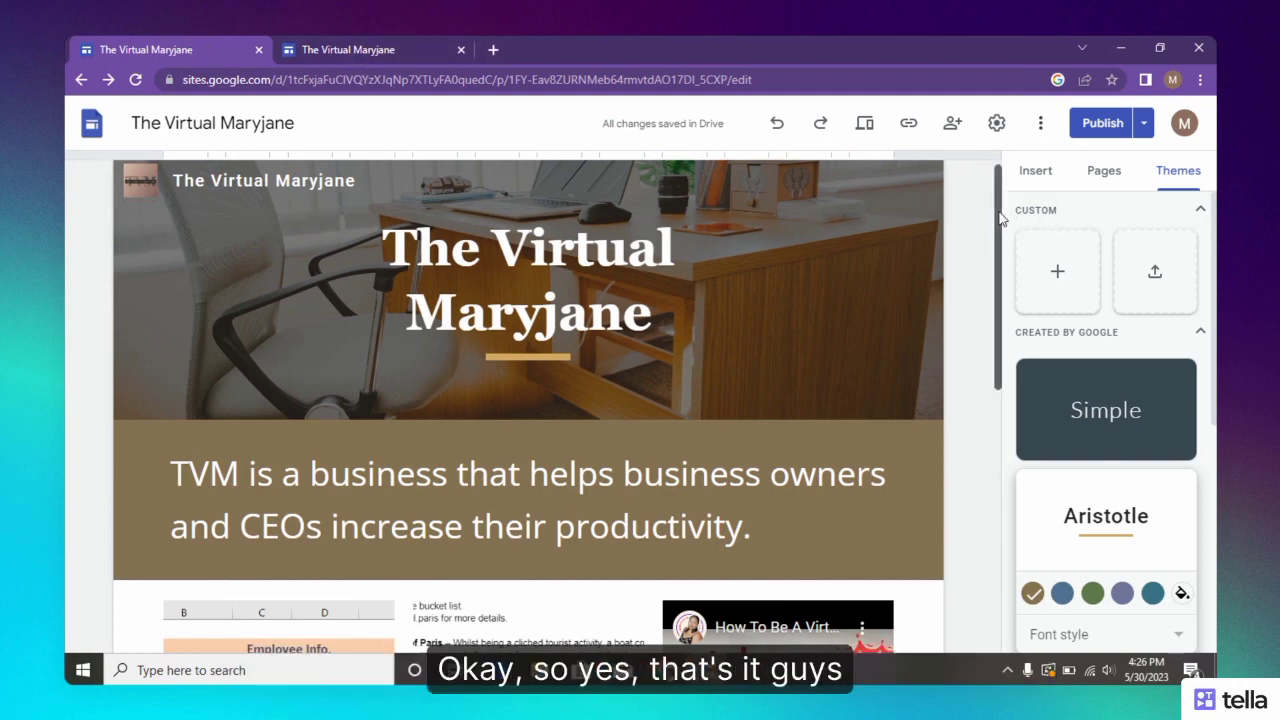
pyautogui.scroll(-5, 1000, 218)
pyautogui.scroll(5, 1000, 218)
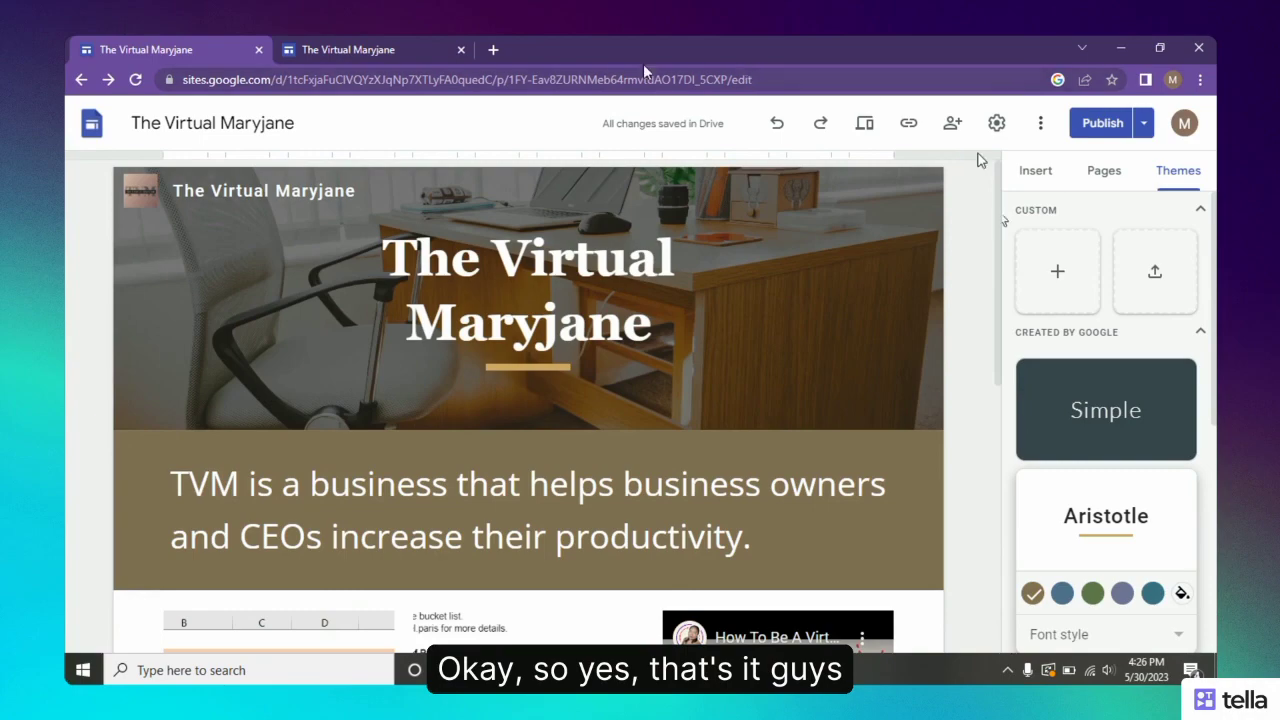
pyautogui.click(409, 46)
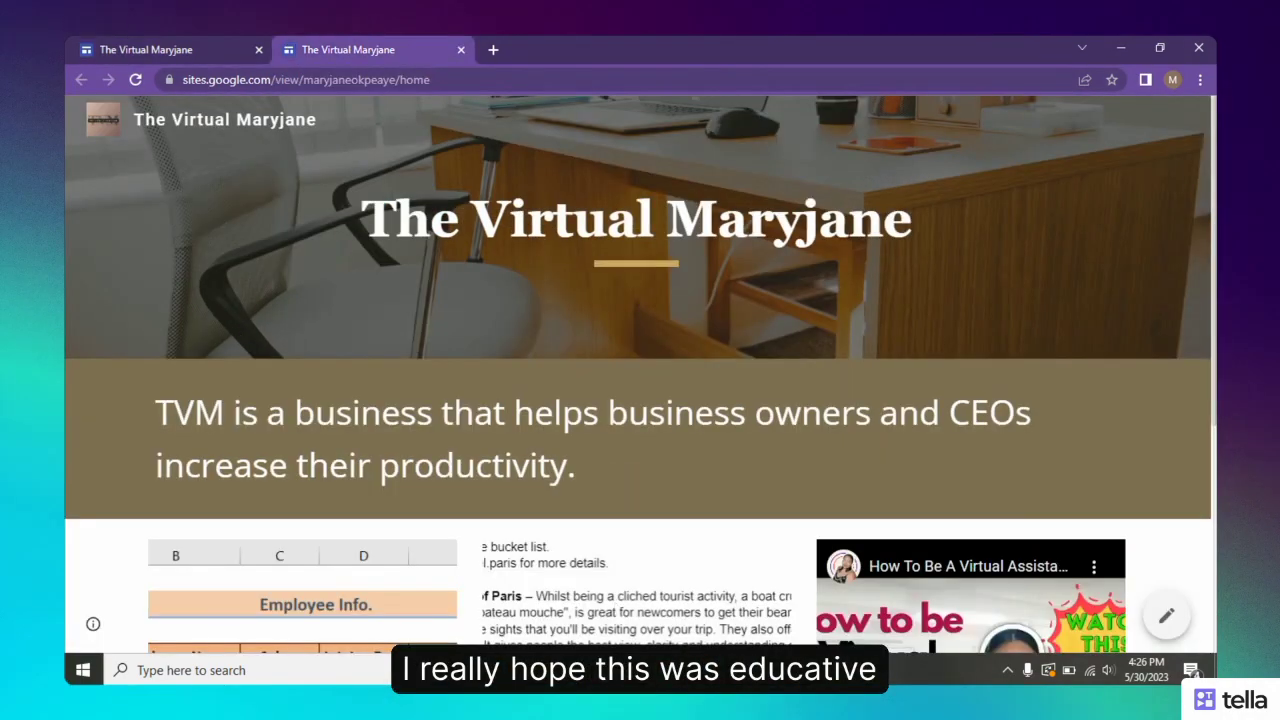